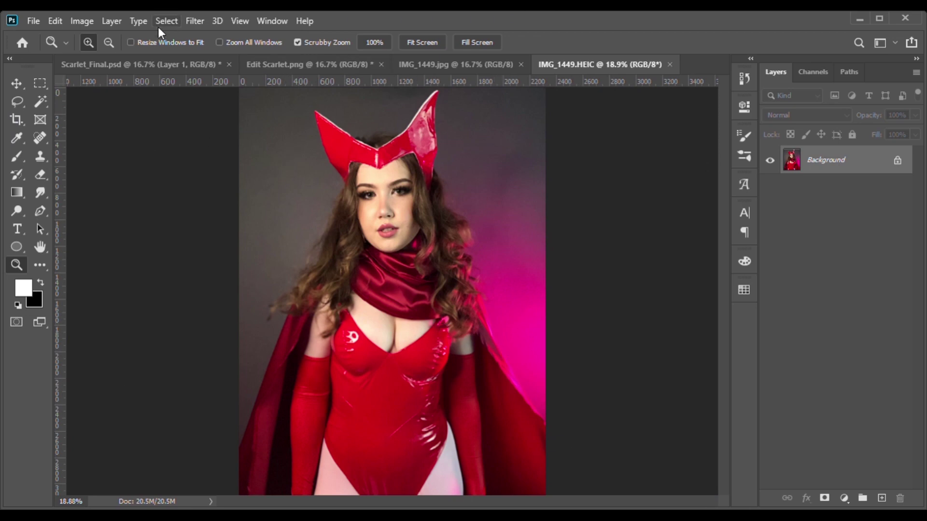
# Compare the finished composite, the tinted PNG edit, the JPG and the original HEIC photo across the open documents.
pyautogui.click(146, 65)
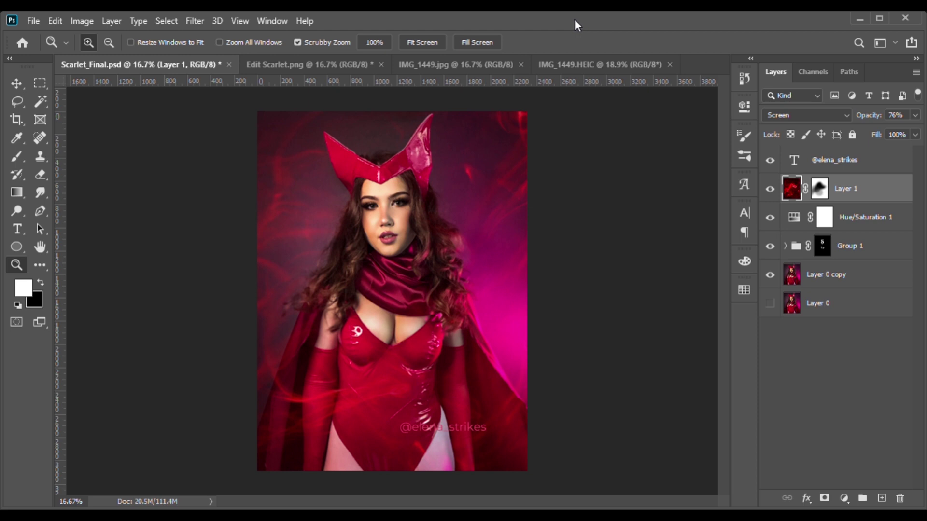
pyautogui.click(588, 68)
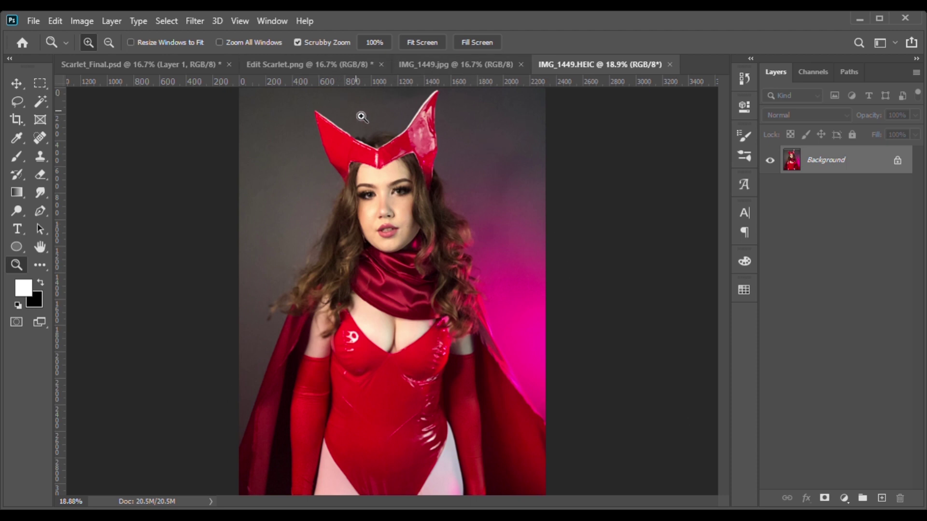
pyautogui.click(473, 65)
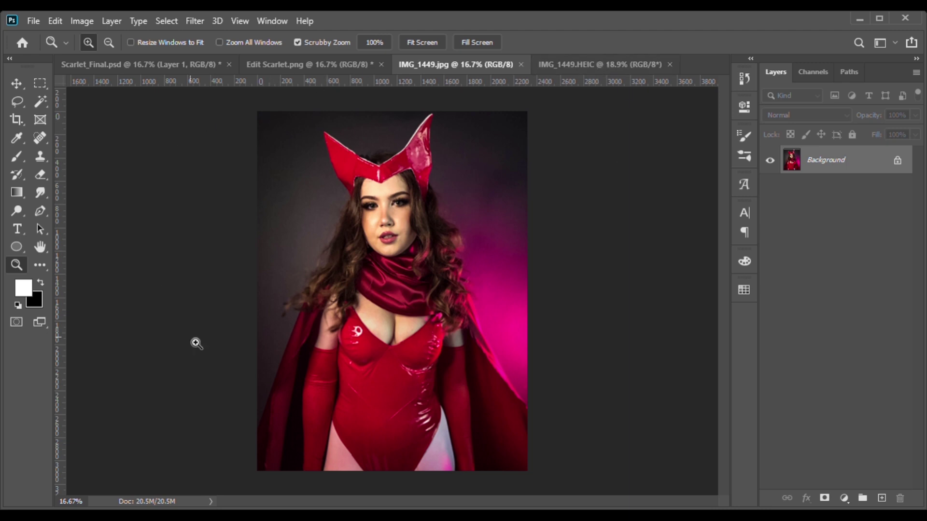
pyautogui.click(574, 67)
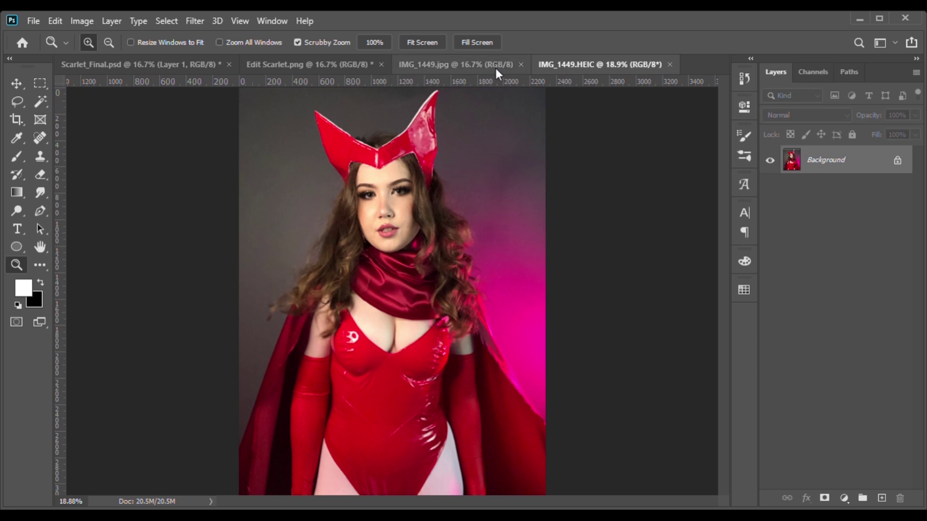
pyautogui.click(467, 62)
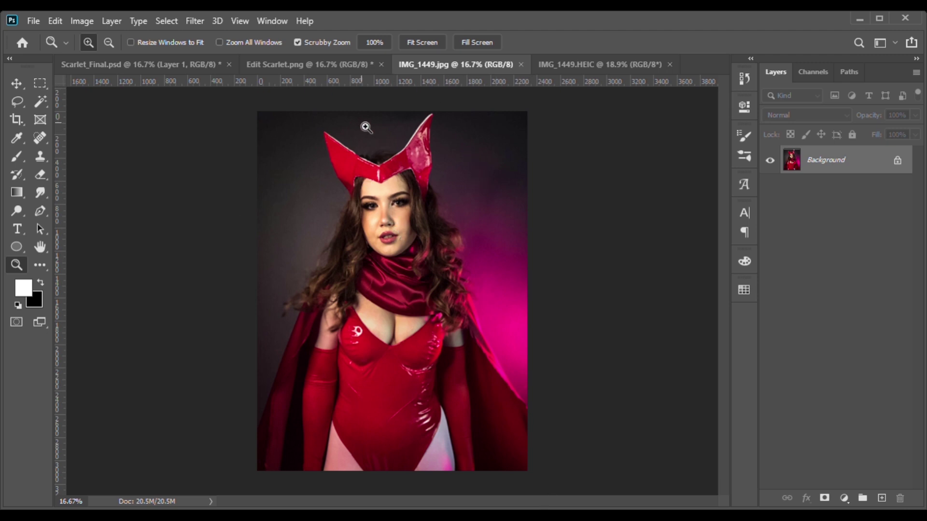
pyautogui.click(322, 65)
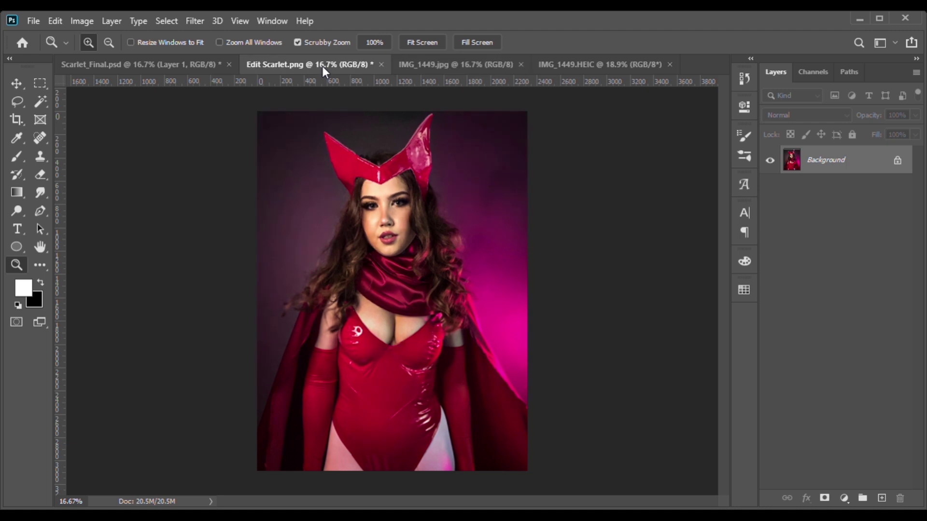
pyautogui.click(169, 65)
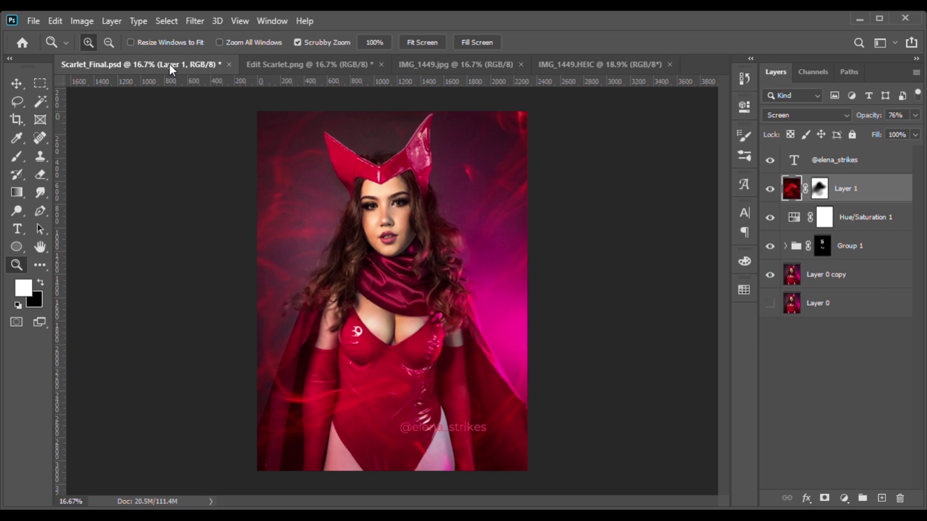
pyautogui.click(571, 72)
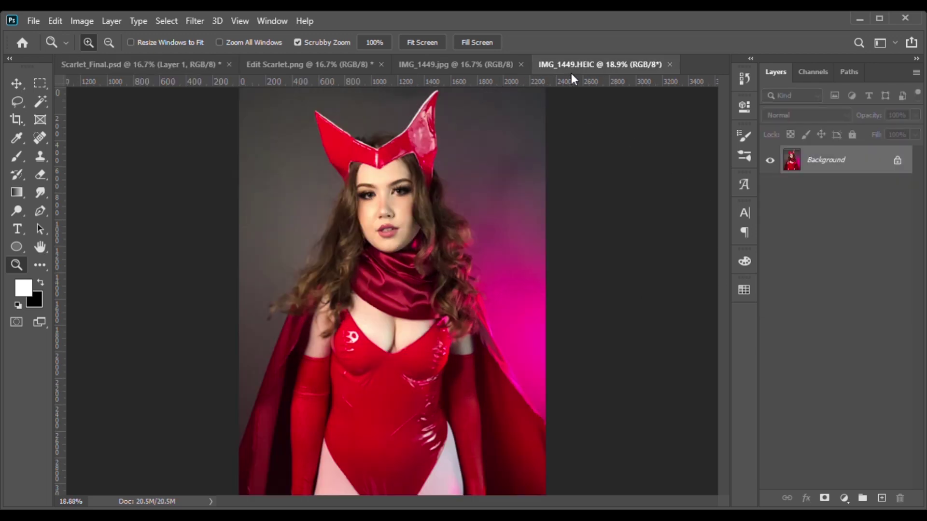
pyautogui.click(92, 62)
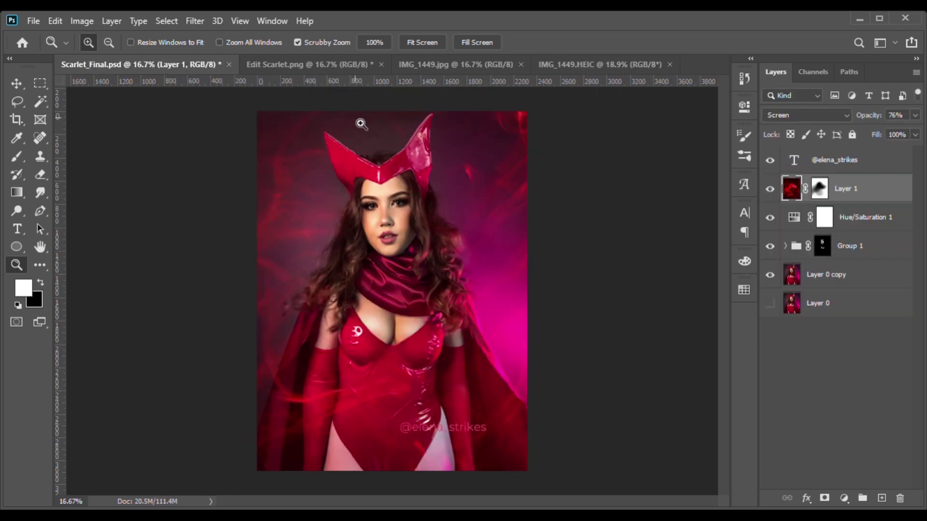
pyautogui.click(480, 69)
pyautogui.click(145, 65)
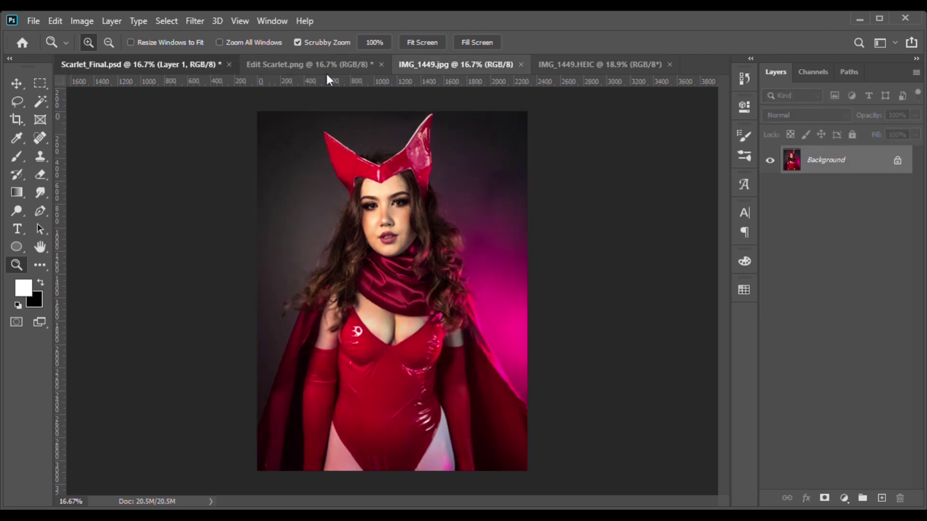
pyautogui.click(334, 62)
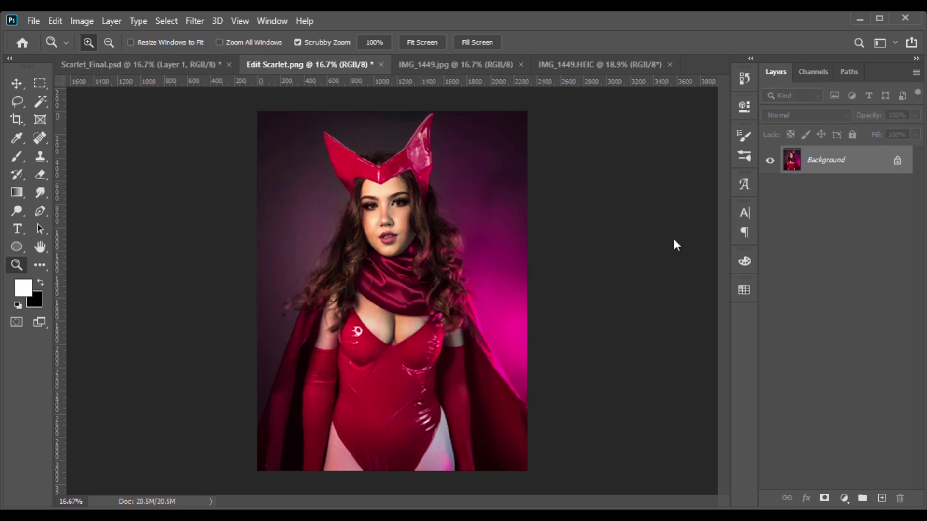
# Save and close Edit Scarlet.png, and bring the IMG_1449.jpg document to the front.
pyautogui.hotkey('ctrl', 's')
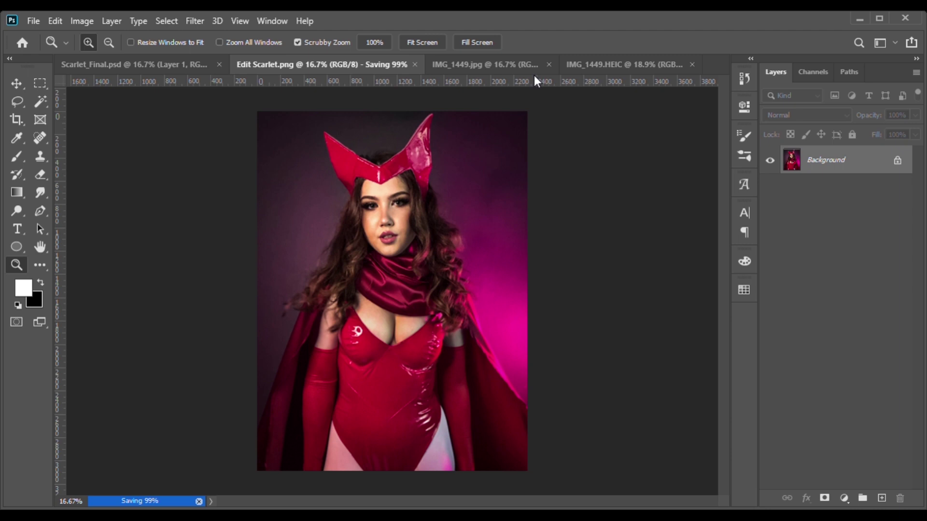
pyautogui.hotkey('ctrl', 'w')
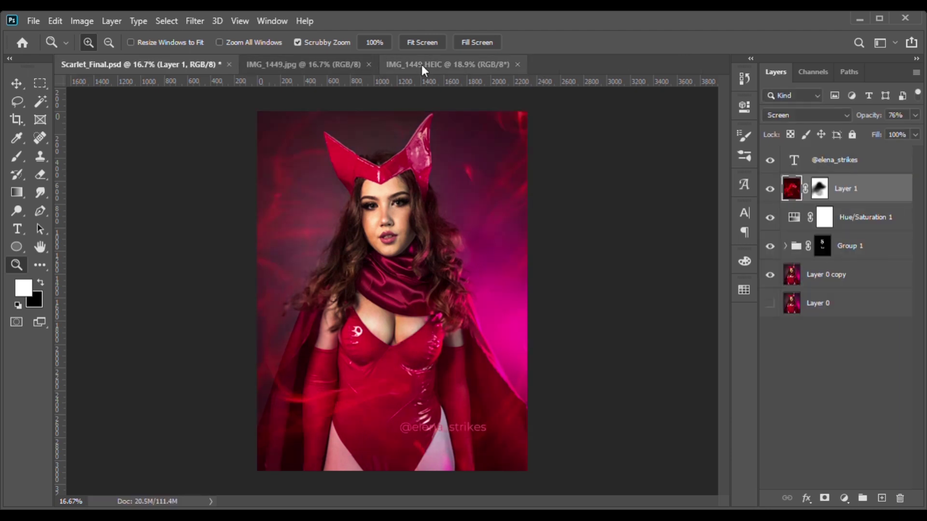
pyautogui.click(422, 64)
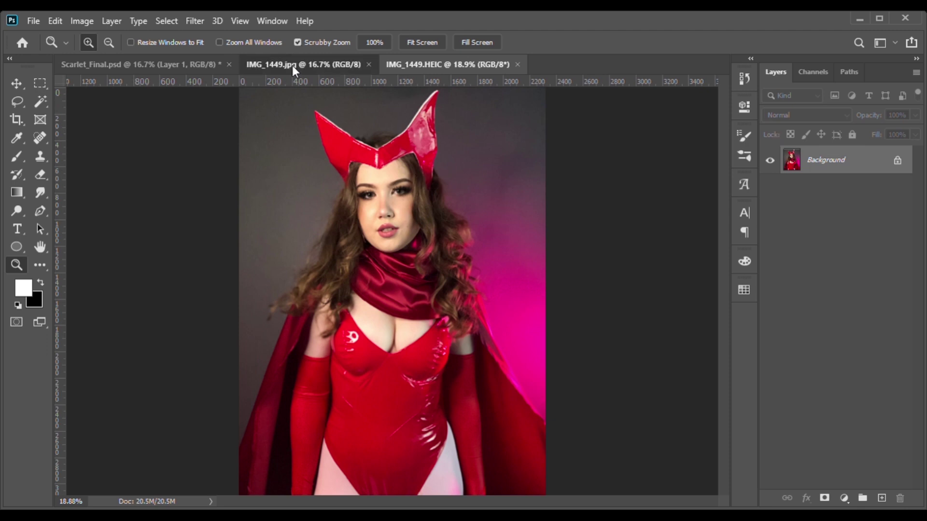
pyautogui.click(291, 65)
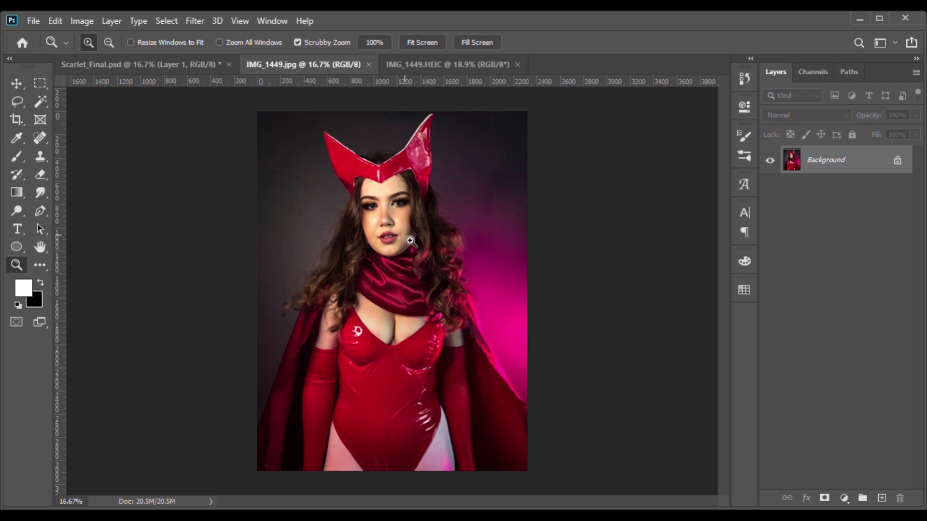
# Unlock the Background layer of IMG_1449.jpg and duplicate it.
pyautogui.moveTo(435, 224); pyautogui.dragTo(439, 217)
pyautogui.keyDown('alt'); pyautogui.click(438, 216); pyautogui.keyUp('alt')
pyautogui.click(898, 162)
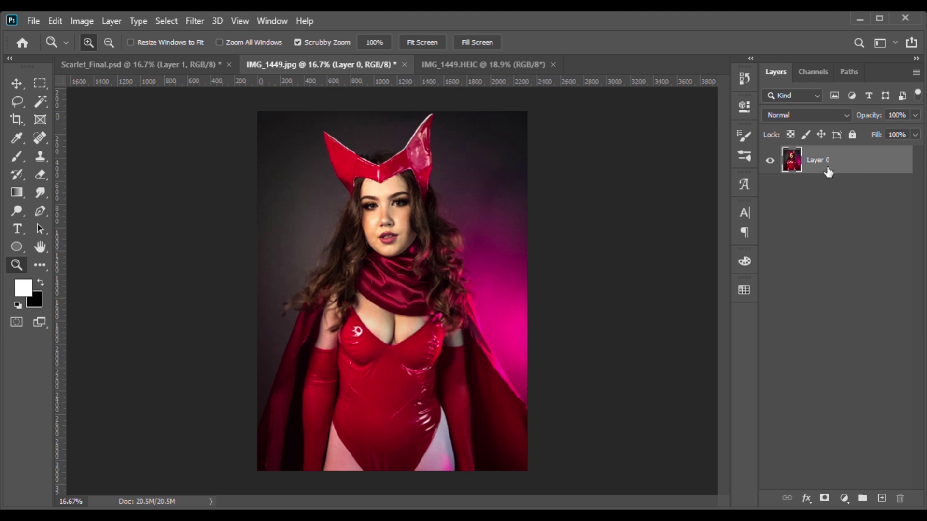
pyautogui.moveTo(888, 504); pyautogui.dragTo(889, 504)
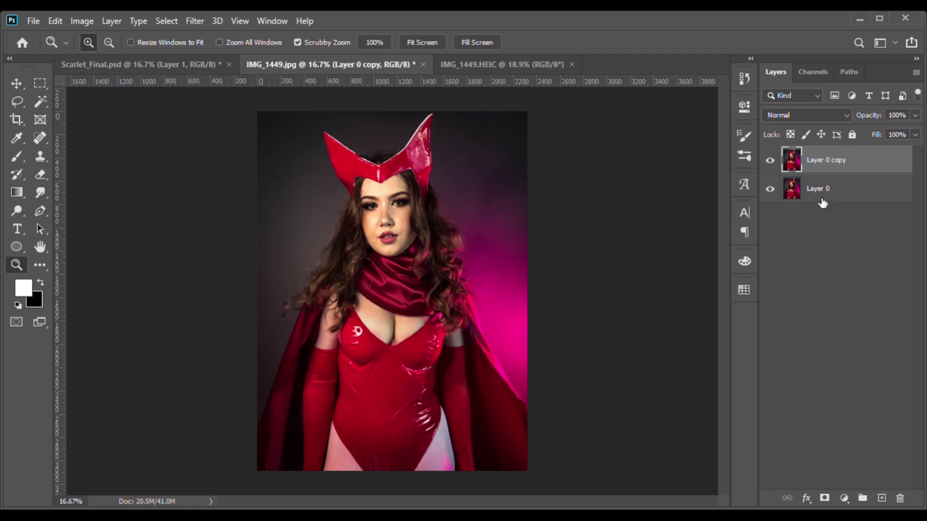
# Add an empty layer above the duplicated photo layer and delete it.
pyautogui.click(883, 501)
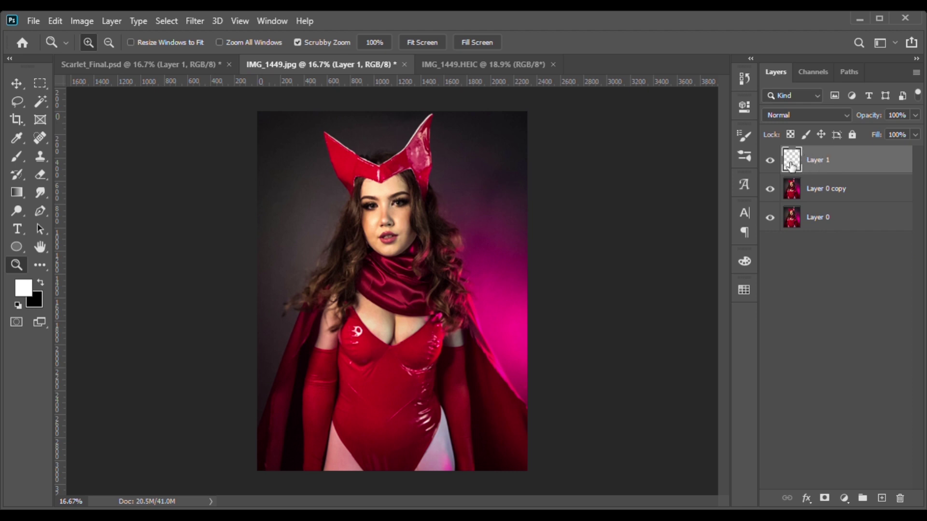
pyautogui.moveTo(825, 166); pyautogui.dragTo(901, 499)
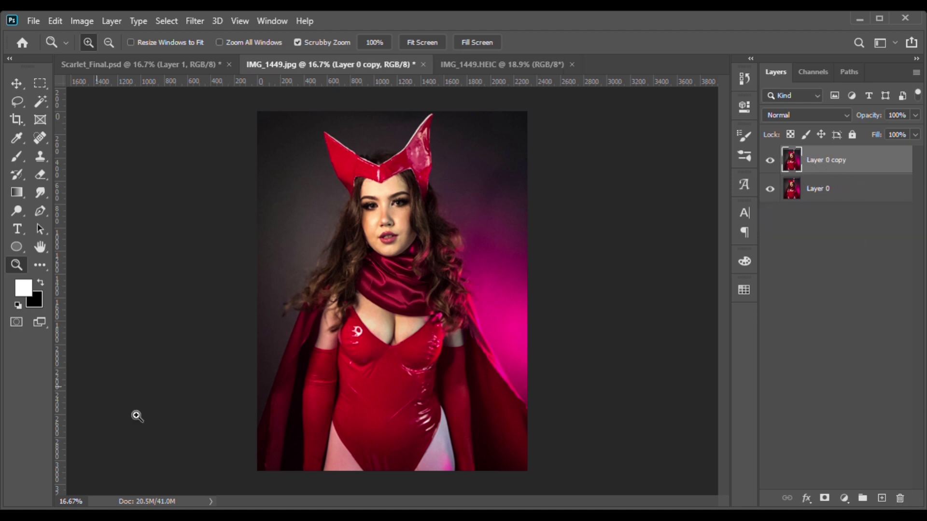
# Activate the Brush tool with a soft round tip and set its size to 1000 px.
pyautogui.click(13, 155)
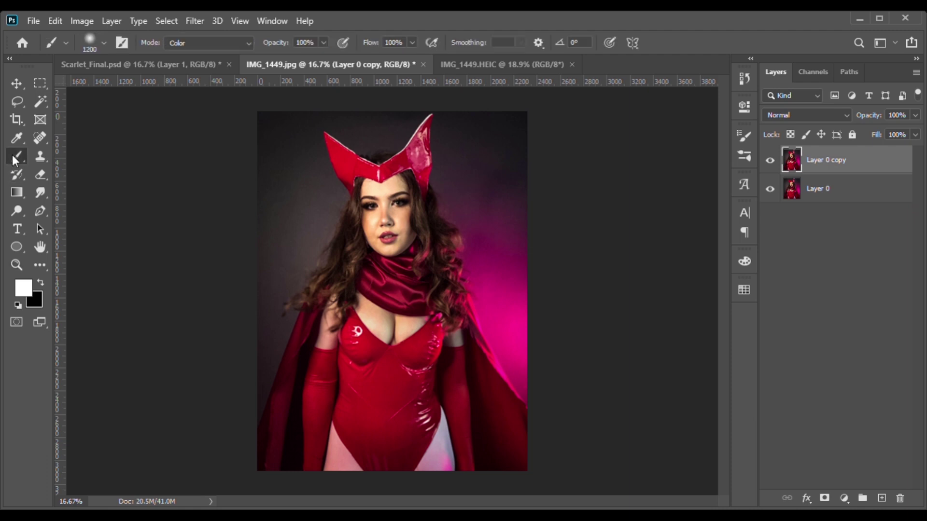
pyautogui.click(103, 47)
pyautogui.click(137, 79)
pyautogui.press(']')
pyautogui.press(']')
pyautogui.press(']')
pyautogui.press(']')
pyautogui.press(']')
pyautogui.press('[')
pyautogui.press(']')
pyautogui.press(']')
pyautogui.press(']')
pyautogui.press(']')
pyautogui.press(']')
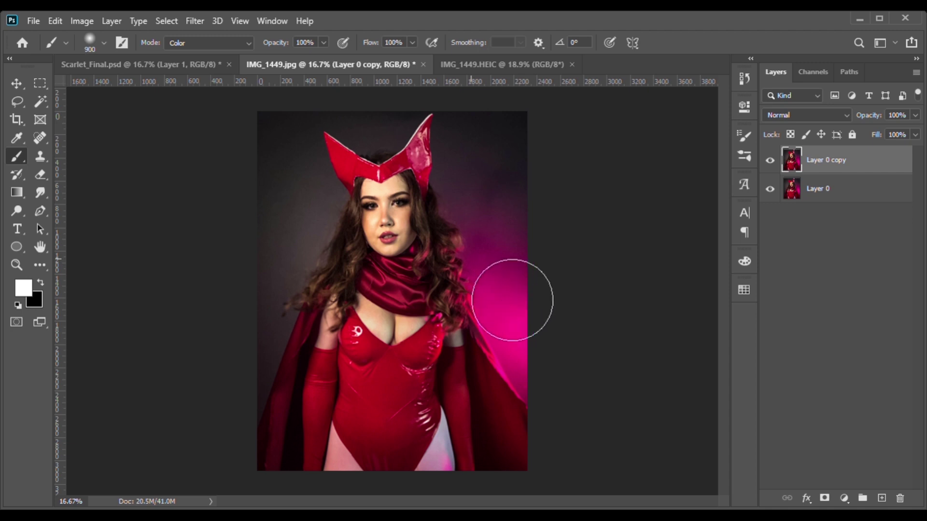
pyautogui.press(']')
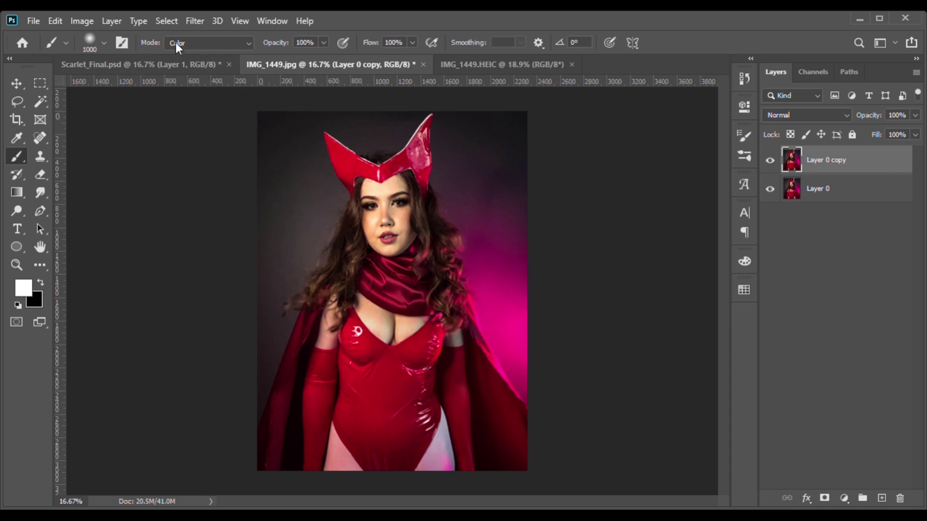
# Sample the bright magenta of the backdrop beside the cape as the foreground color and return to the Brush tool.
pyautogui.click(13, 145)
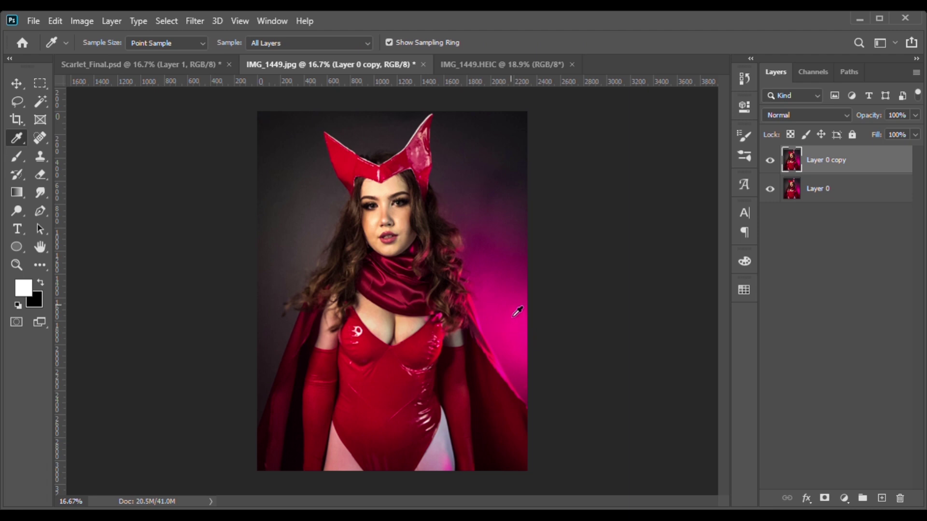
pyautogui.click(522, 343)
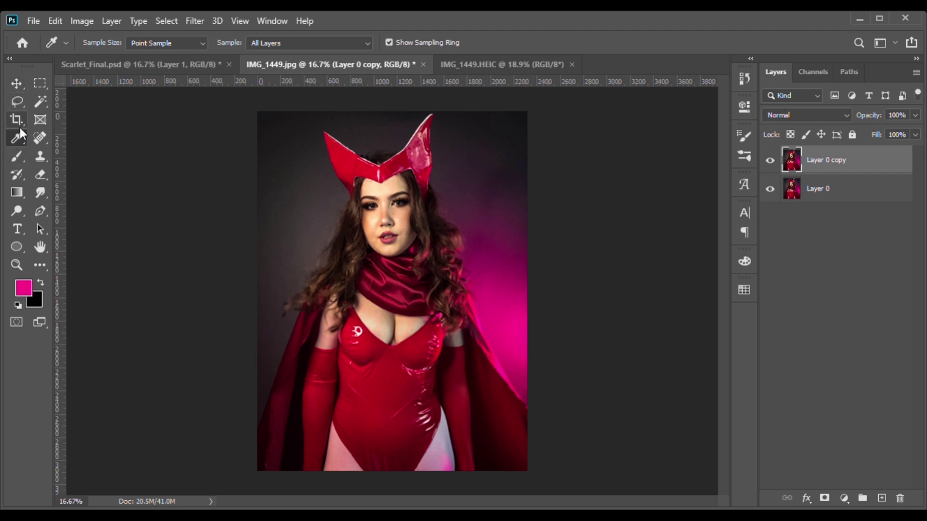
pyautogui.click(15, 157)
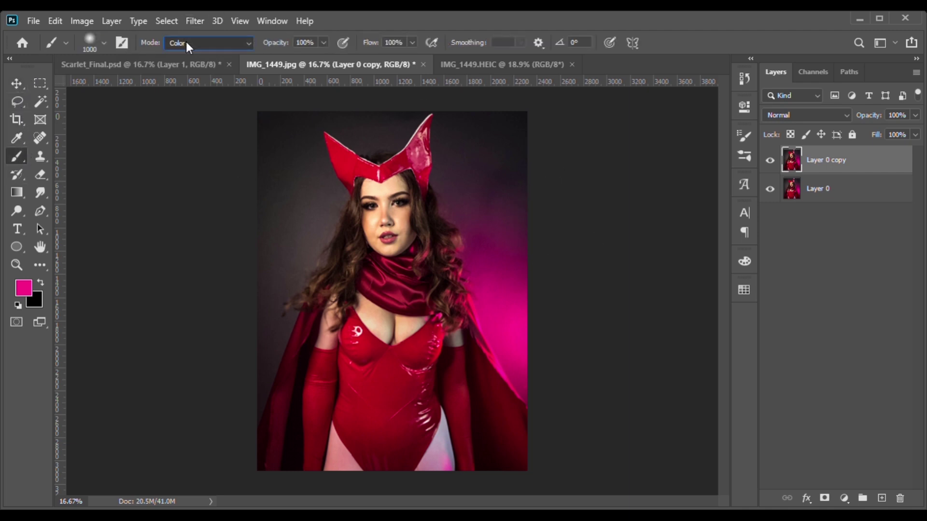
# Try painting magenta over the backdrop and figure with the brush in Normal mode, and undo the stroke.
pyautogui.hotkey('shift', 'alt', 'n')
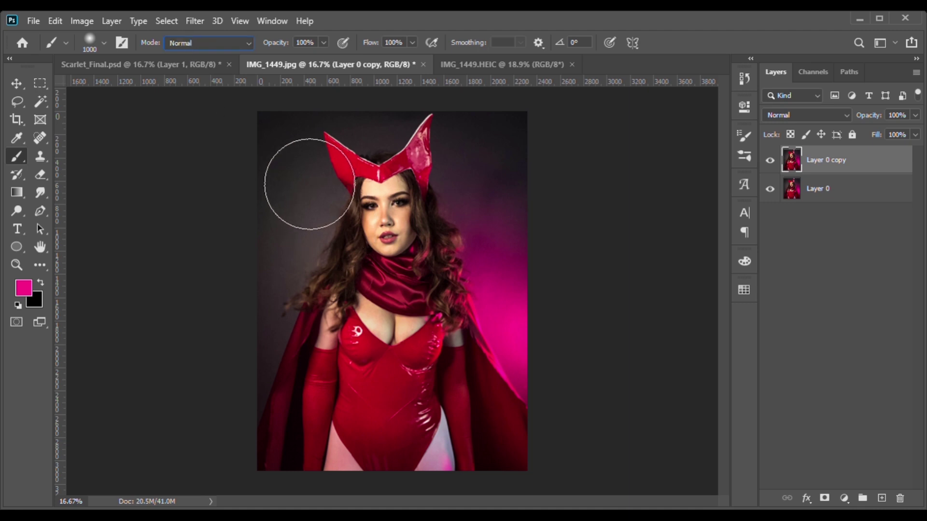
pyautogui.click(271, 124)
pyautogui.moveTo(311, 186)
pyautogui.mouseDown()
pyautogui.moveTo(559, 504)
pyautogui.moveTo(296, 365)
pyautogui.moveTo(327, 410)
pyautogui.moveTo(308, 461)
pyautogui.moveTo(407, 315)
pyautogui.moveTo(580, 376)
pyautogui.moveTo(312, 270)
pyautogui.moveTo(509, 211)
pyautogui.moveTo(354, 221)
pyautogui.moveTo(430, 234)
pyautogui.mouseUp()
pyautogui.hotkey('ctrl', 'z')
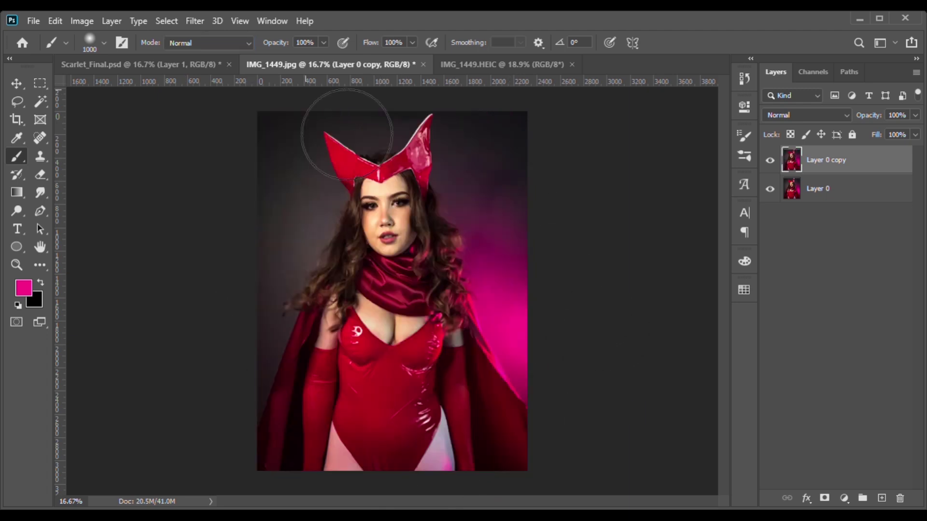
# Try painting magenta over the whole photo with the brush in Color mode at 100% opacity, and undo the painting.
pyautogui.click(182, 44)
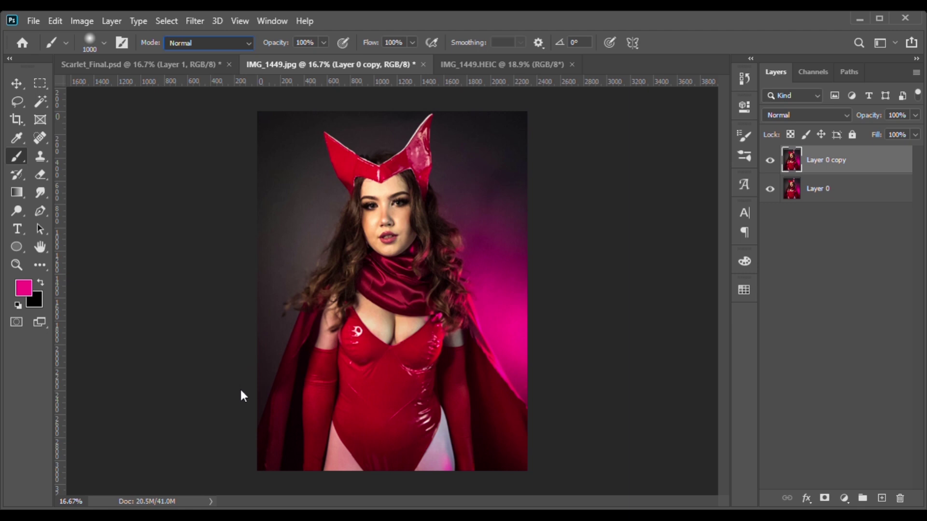
pyautogui.hotkey('shift', 'alt', 'c')
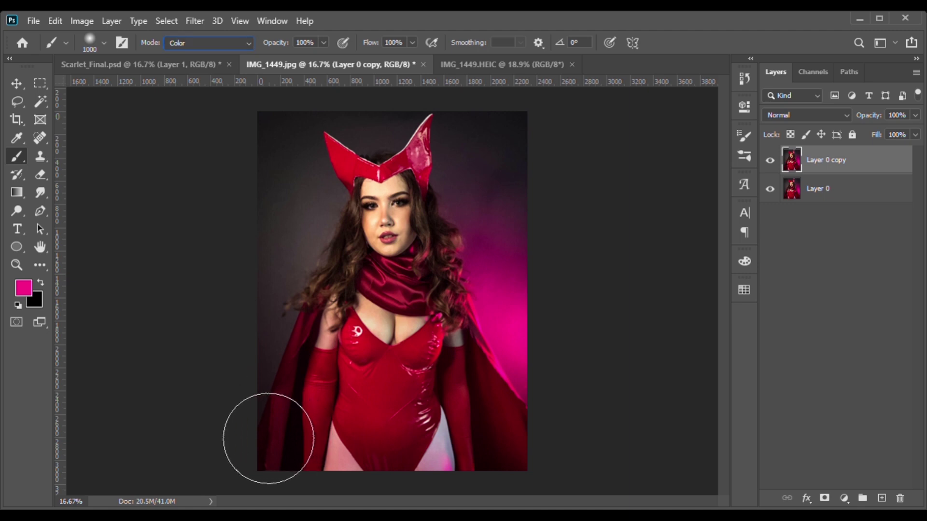
pyautogui.moveTo(300, 182)
pyautogui.mouseDown()
pyautogui.moveTo(492, 196)
pyautogui.moveTo(327, 207)
pyautogui.moveTo(540, 261)
pyautogui.moveTo(202, 289)
pyautogui.moveTo(621, 386)
pyautogui.moveTo(636, 459)
pyautogui.moveTo(178, 510)
pyautogui.mouseUp()
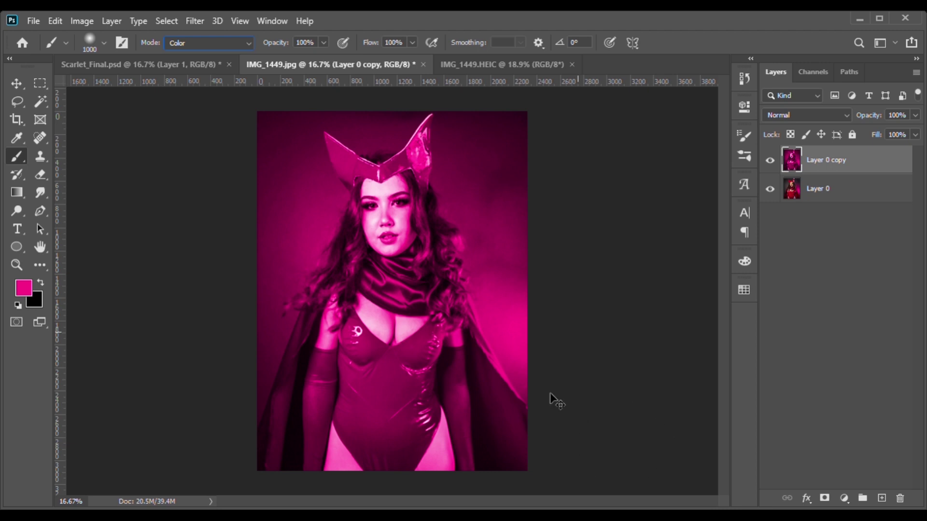
pyautogui.hotkey('ctrl', 'z')
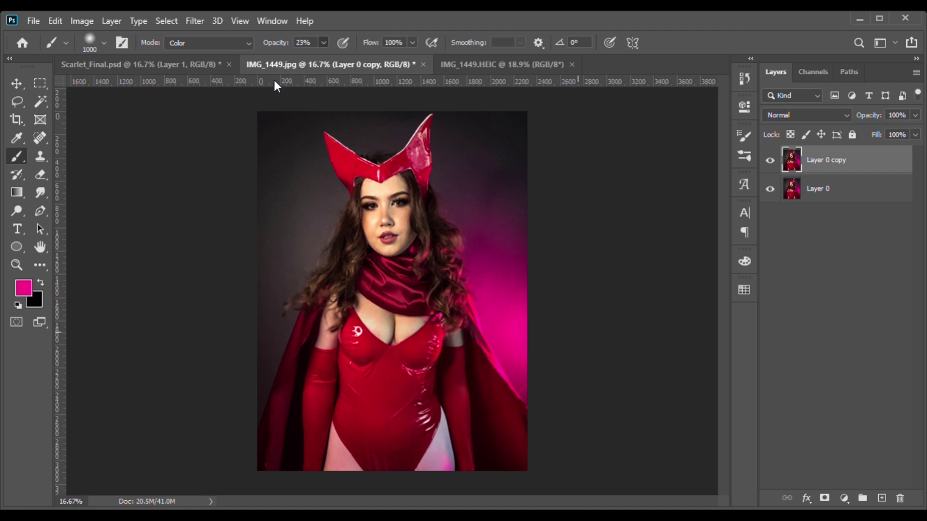
# Tint the gray backdrop around the headpiece and hair magenta on the duplicated layer, using a 1200 px Color-mode brush at 15% opacity.
pyautogui.press('1')
pyautogui.press('7')
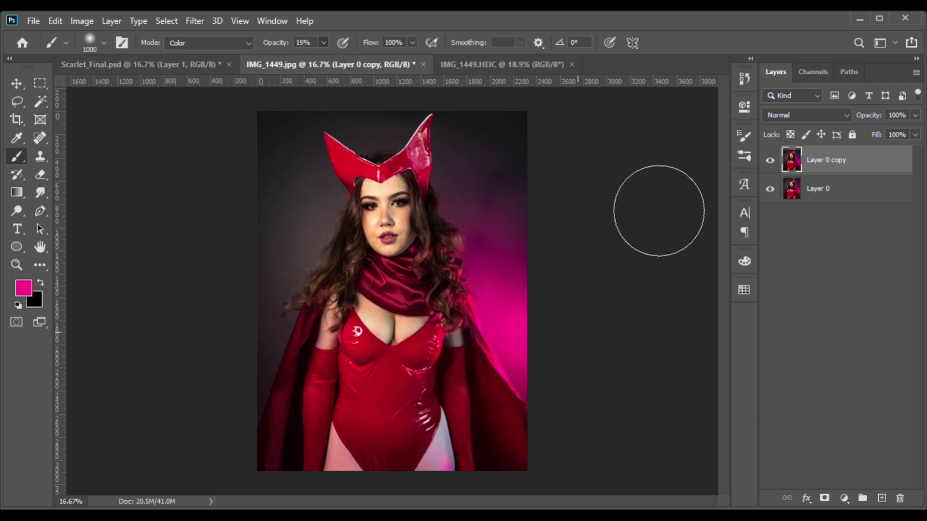
pyautogui.press('1')
pyautogui.press('5')
pyautogui.press(']')
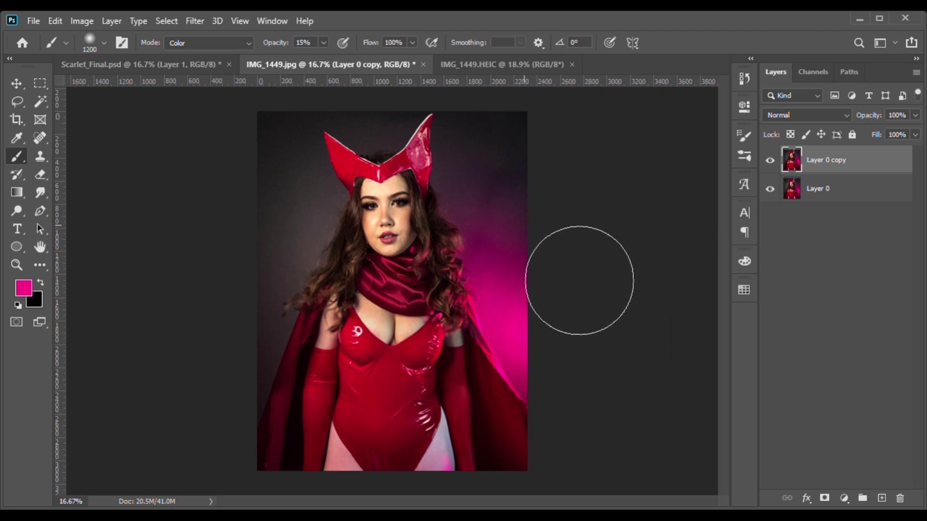
pyautogui.press(']')
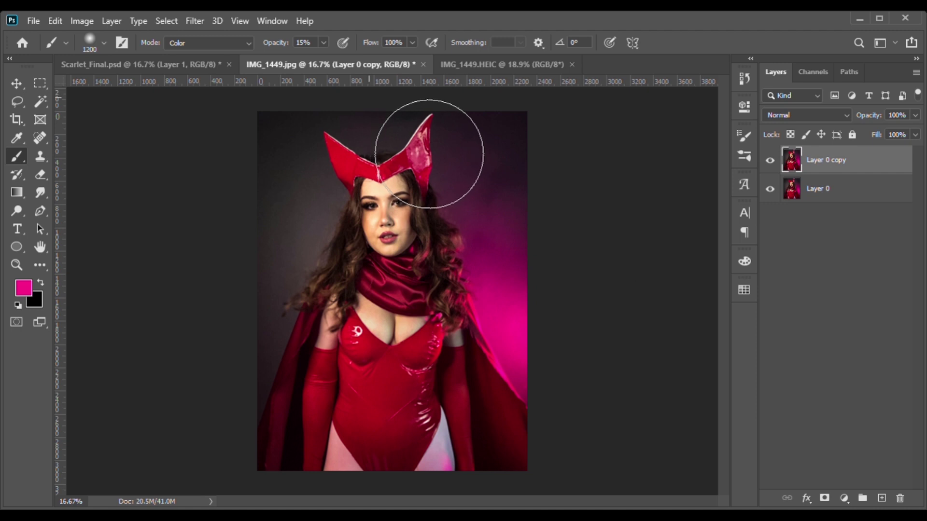
pyautogui.moveTo(376, 123)
pyautogui.mouseDown()
pyautogui.moveTo(326, 124)
pyautogui.moveTo(307, 217)
pyautogui.moveTo(306, 176)
pyautogui.moveTo(317, 273)
pyautogui.moveTo(334, 267)
pyautogui.moveTo(287, 336)
pyautogui.moveTo(266, 414)
pyautogui.moveTo(290, 359)
pyautogui.moveTo(263, 442)
pyautogui.moveTo(306, 193)
pyautogui.mouseUp()
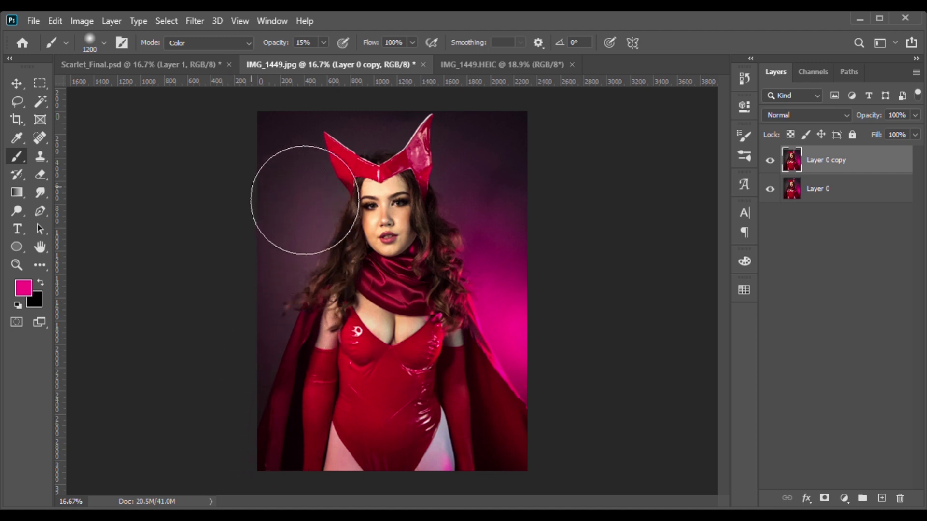
# Try selecting the tinted backdrop beside the hair with the Magic Wand at tolerance 5, deselect it, and return to the Brush tool.
pyautogui.click(40, 100)
pyautogui.click(294, 187)
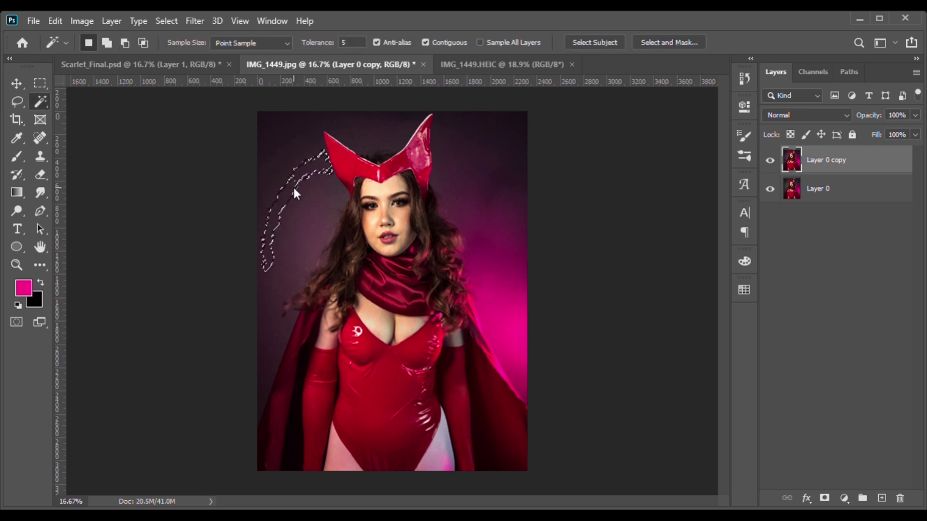
pyautogui.click(313, 220)
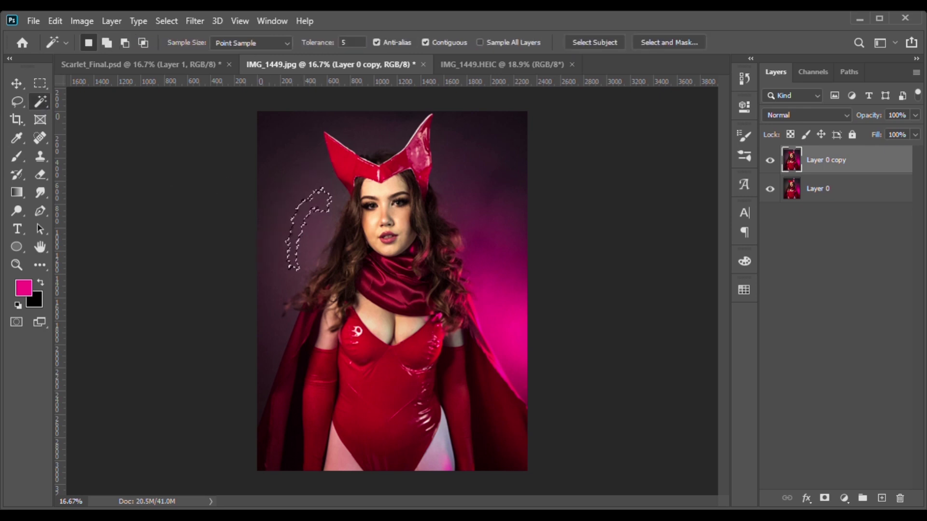
pyautogui.click(139, 283)
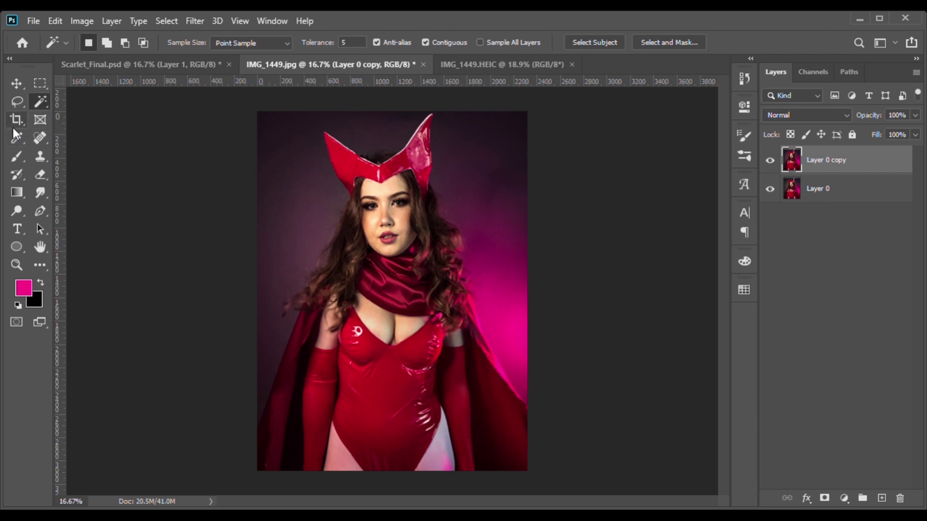
pyautogui.click(16, 155)
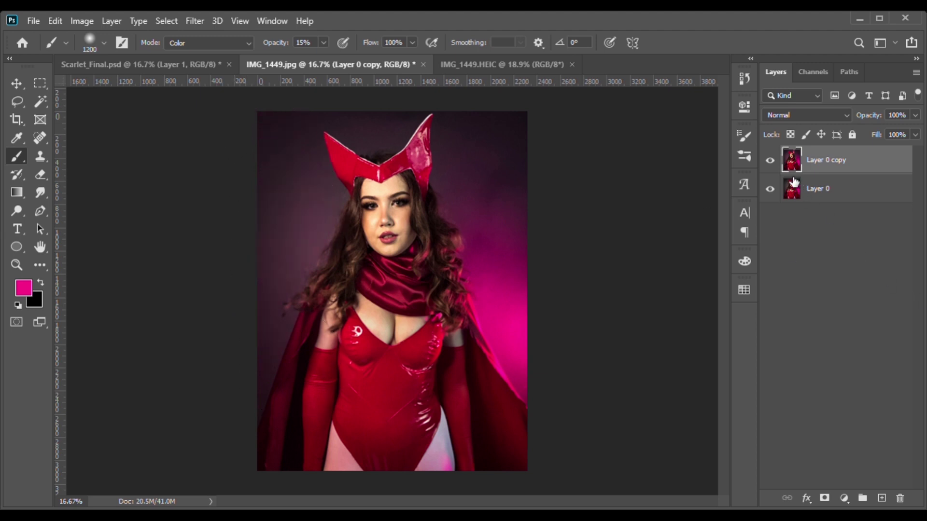
# Compare the tinted backdrop with the original by toggling the visibility of Layer 0 copy.
pyautogui.click(772, 162)
pyautogui.click(771, 161)
pyautogui.click(771, 161)
pyautogui.click(770, 161)
pyautogui.click(771, 162)
# Heal the blemishes on the forehead and beneath the eye with the Spot Healing Brush at size 30.
pyautogui.click(17, 266)
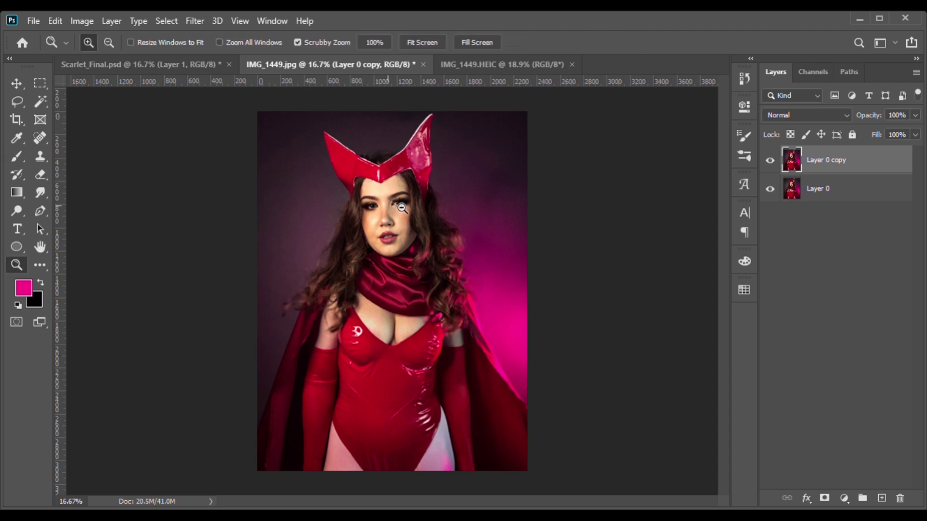
pyautogui.moveTo(401, 208); pyautogui.dragTo(460, 186)
pyautogui.moveTo(484, 181); pyautogui.dragTo(435, 187)
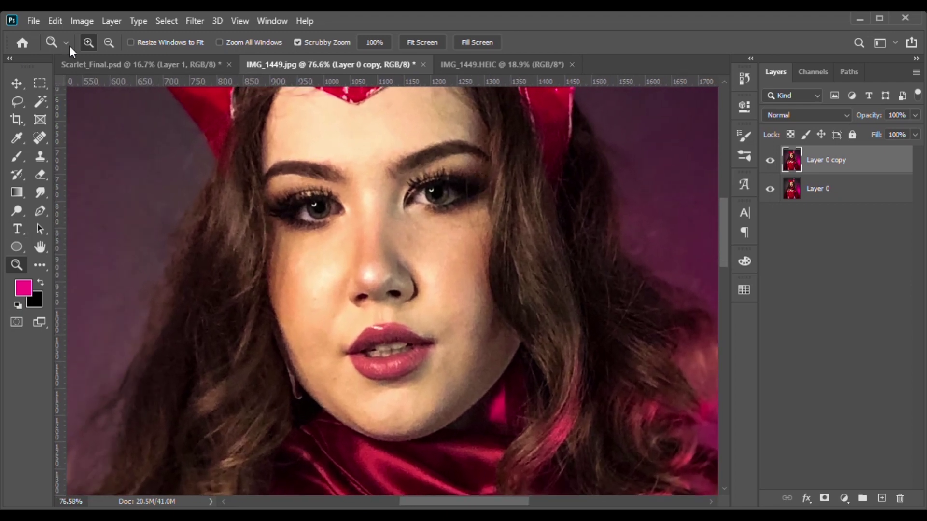
pyautogui.click(37, 139)
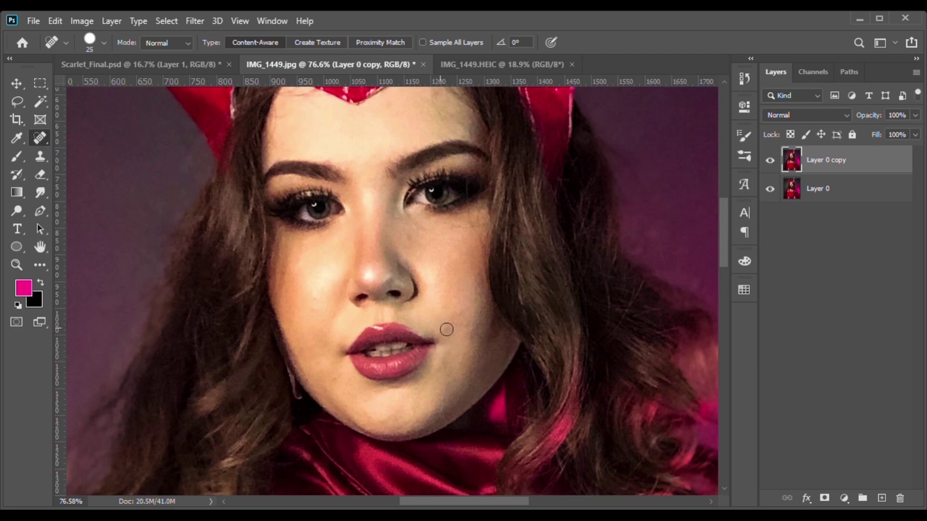
pyautogui.press(']')
pyautogui.scroll(2, 342, 234)
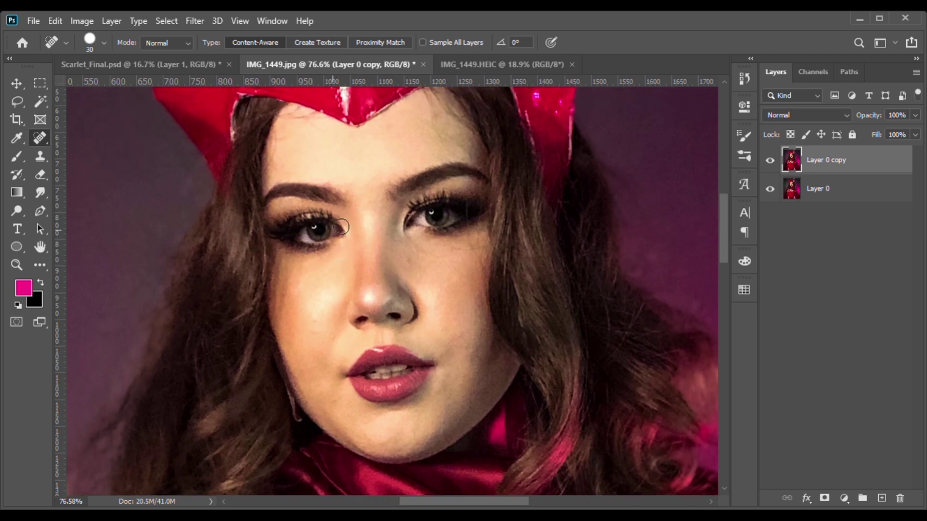
pyautogui.scroll(1, 338, 212)
pyautogui.moveTo(320, 139)
pyautogui.mouseDown()
pyautogui.moveTo(292, 126)
pyautogui.moveTo(325, 143)
pyautogui.moveTo(295, 143)
pyautogui.moveTo(296, 135)
pyautogui.moveTo(288, 150)
pyautogui.mouseUp()
pyautogui.moveTo(279, 138); pyautogui.dragTo(283, 179)
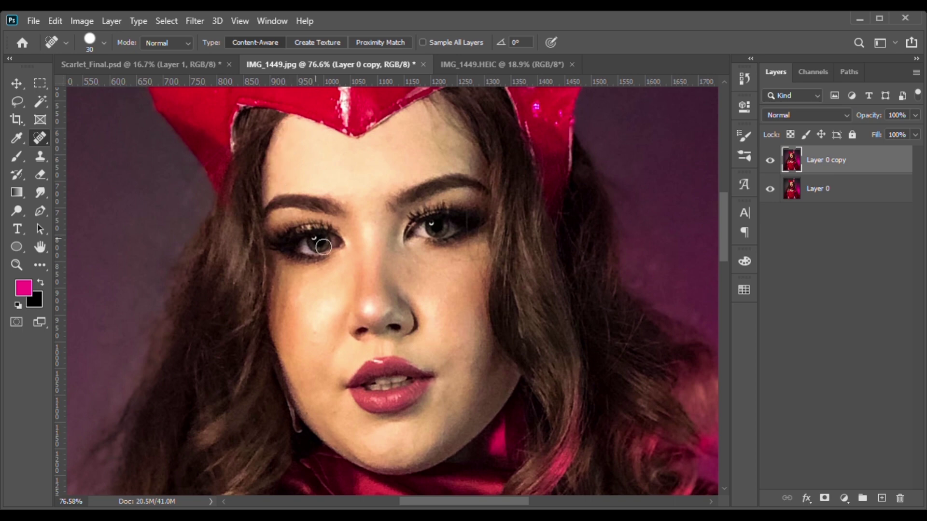
pyautogui.click(465, 266)
# Clean up the marks along the upper forehead just beneath the headpiece, using the Spot Healing Brush at sizes 20 and 10.
pyautogui.press('[')
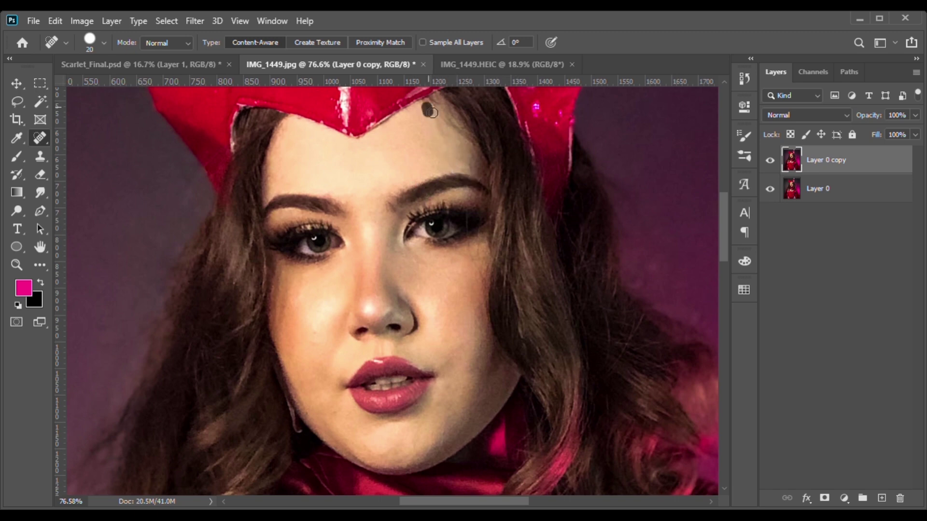
pyautogui.scroll(5, 444, 407)
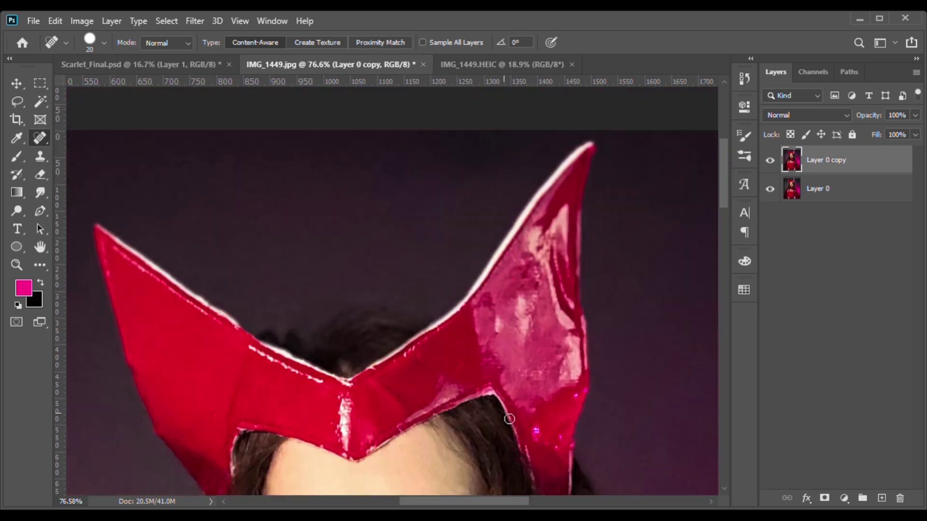
pyautogui.press('[')
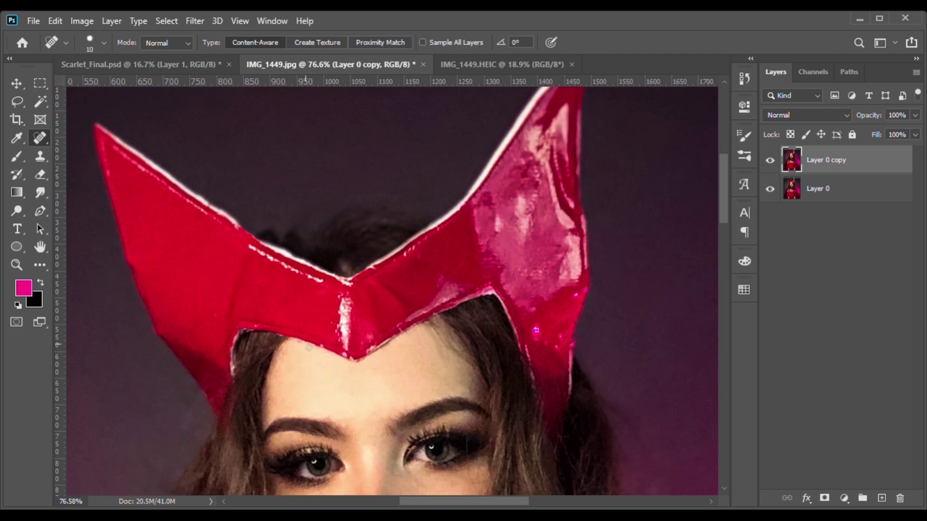
pyautogui.moveTo(411, 330); pyautogui.dragTo(371, 348)
pyautogui.scroll(2, 392, 253)
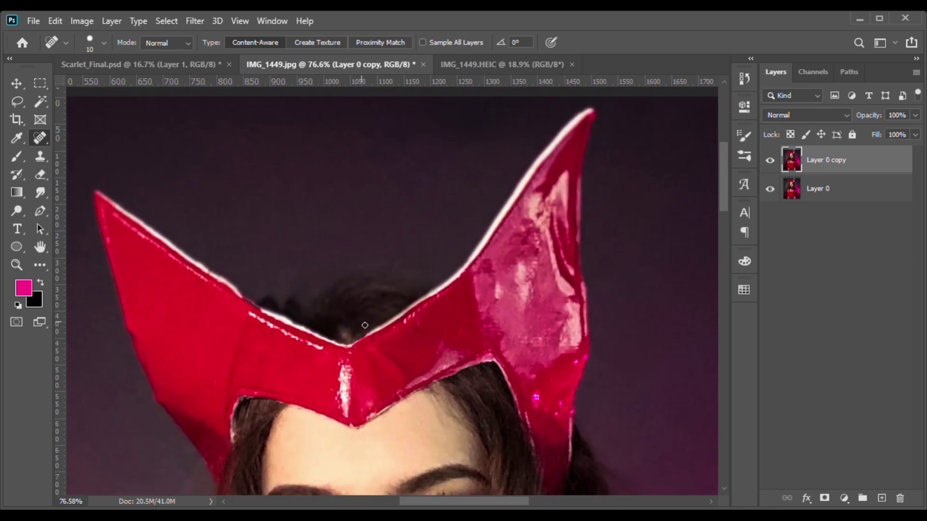
# Remove the bright pink specks from the headpiece beside the hair with the Spot Healing Brush at size 25.
pyautogui.scroll(-4, 607, 254)
pyautogui.press(']')
pyautogui.press(']')
pyautogui.press(']')
pyautogui.click(545, 288)
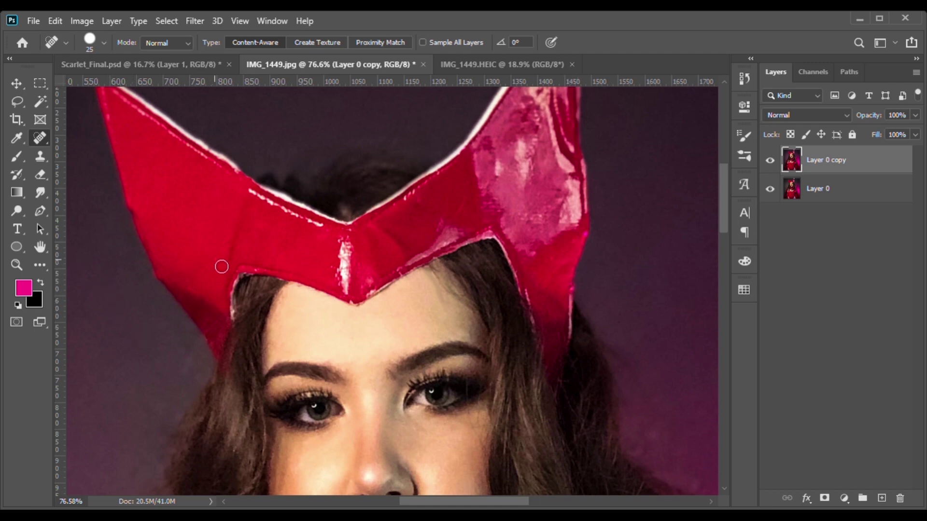
# Sample the red of the headpiece as the foreground color and return to the Brush tool.
pyautogui.click(16, 265)
pyautogui.moveTo(269, 286)
pyautogui.mouseDown()
pyautogui.moveTo(259, 284)
pyautogui.moveTo(269, 279)
pyautogui.mouseUp()
pyautogui.moveTo(221, 335); pyautogui.dragTo(259, 331)
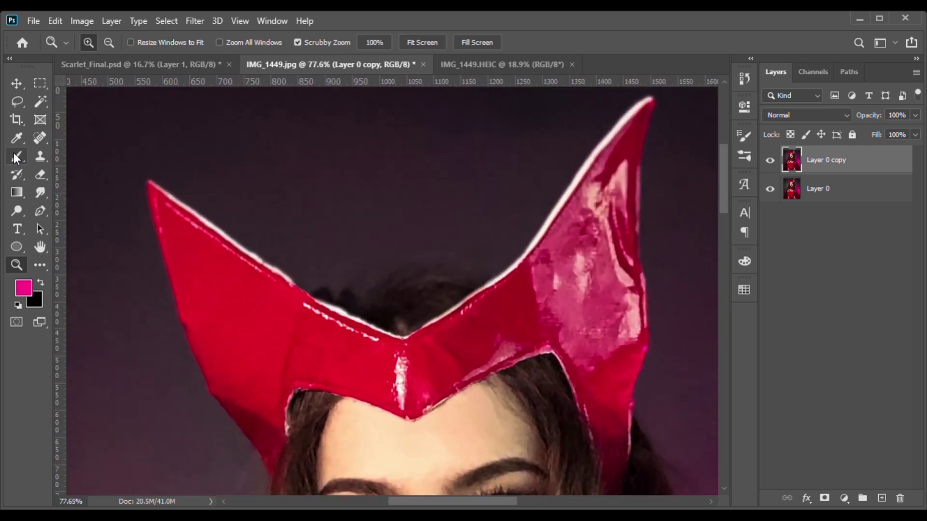
pyautogui.click(16, 157)
pyautogui.click(23, 288)
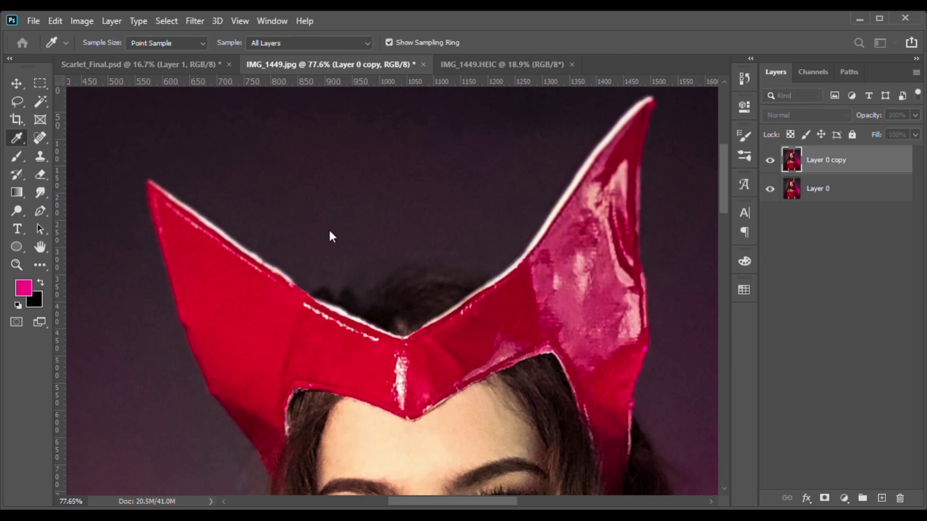
pyautogui.press('Escape')
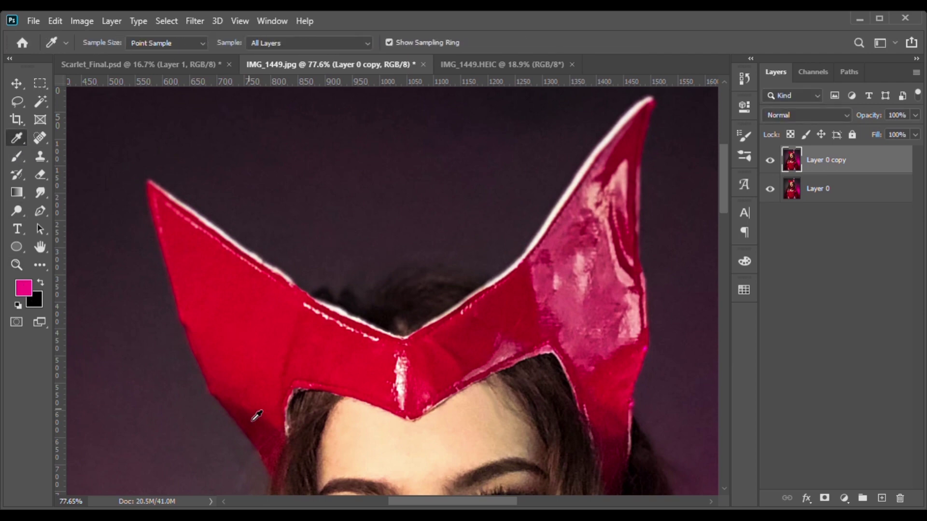
pyautogui.keyDown('alt'); pyautogui.click(256, 328); pyautogui.keyUp('alt')
pyautogui.click(15, 157)
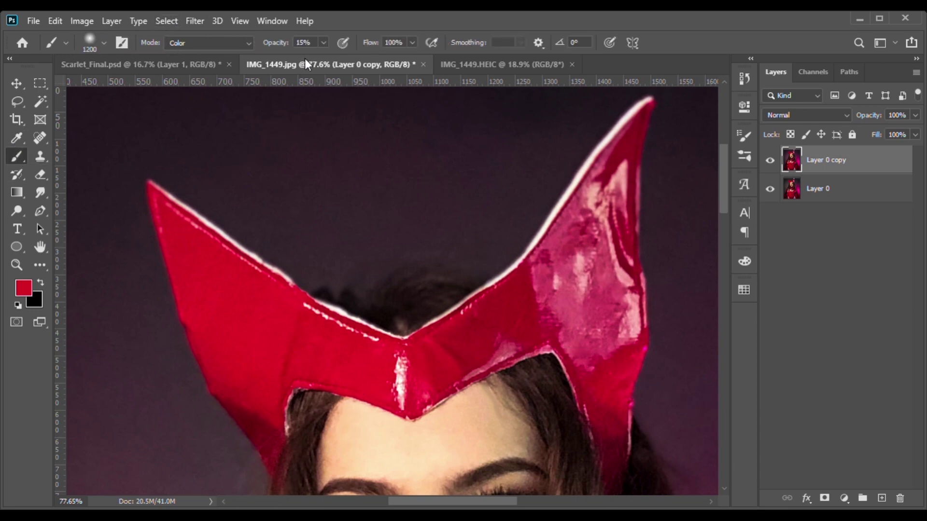
# Reduce the brush size to 15 px and set its painting mode to Normal.
pyautogui.press('[')
pyautogui.press('[')
pyautogui.press('[')
pyautogui.press('[')
pyautogui.press('[')
pyautogui.press('[')
pyautogui.press('[')
pyautogui.press('[')
pyautogui.press('[')
pyautogui.press('[')
pyautogui.press('[')
pyautogui.press('[')
pyautogui.press('[')
pyautogui.press('[')
pyautogui.press('[')
pyautogui.press('[')
pyautogui.press('[')
pyautogui.press('[')
pyautogui.press('[')
pyautogui.press('[')
pyautogui.press('[')
pyautogui.press('[')
pyautogui.click(207, 42)
pyautogui.click(204, 54)
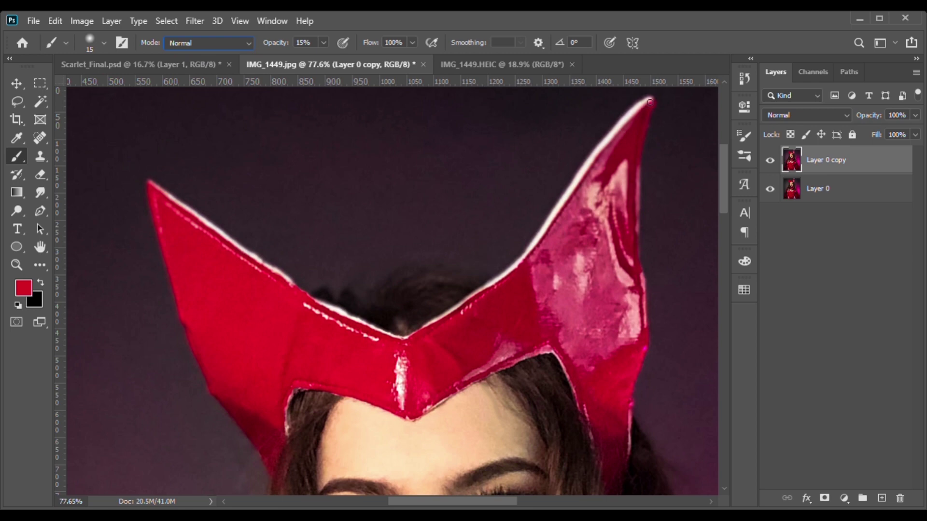
# Paint red over the white edges of the headpiece with the brush at 15% opacity.
pyautogui.moveTo(648, 106); pyautogui.dragTo(624, 130)
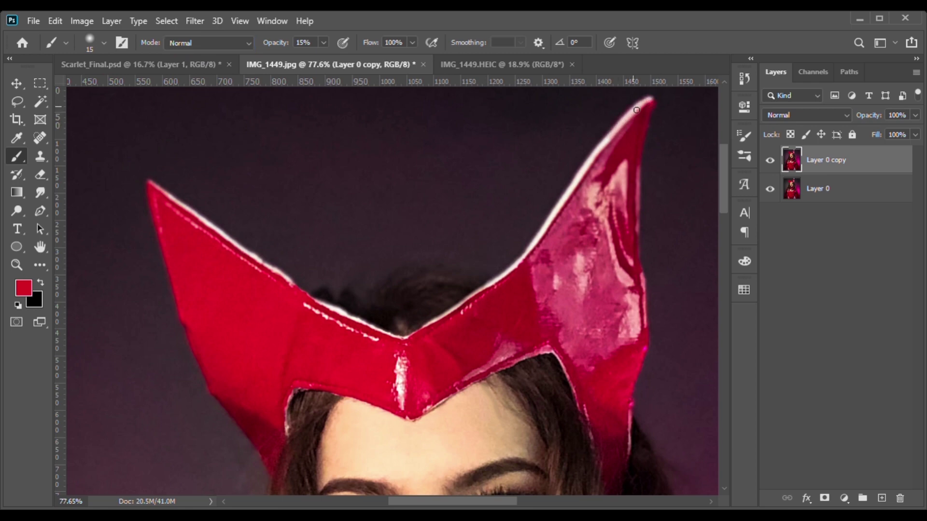
pyautogui.hotkey('ctrl', 'z')
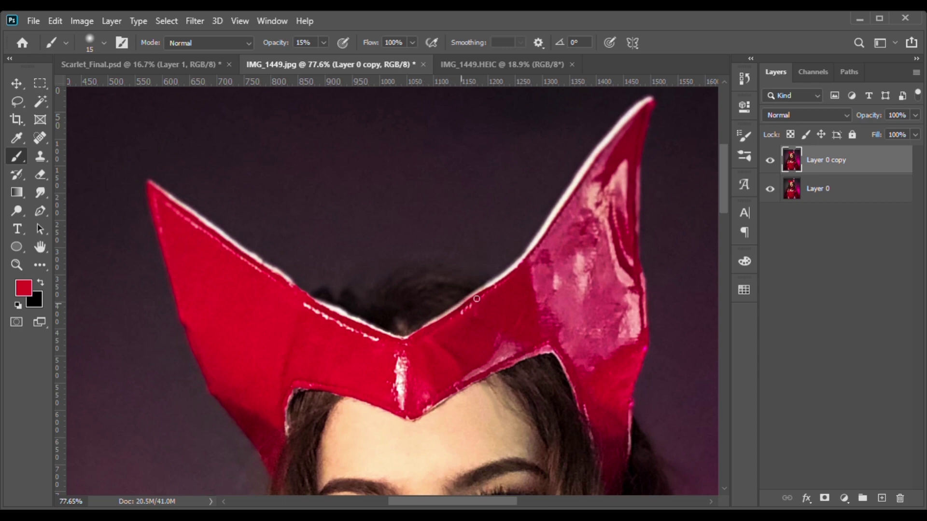
pyautogui.moveTo(476, 299)
pyautogui.mouseDown()
pyautogui.moveTo(526, 261)
pyautogui.moveTo(603, 149)
pyautogui.moveTo(652, 103)
pyautogui.moveTo(505, 281)
pyautogui.moveTo(454, 321)
pyautogui.mouseUp()
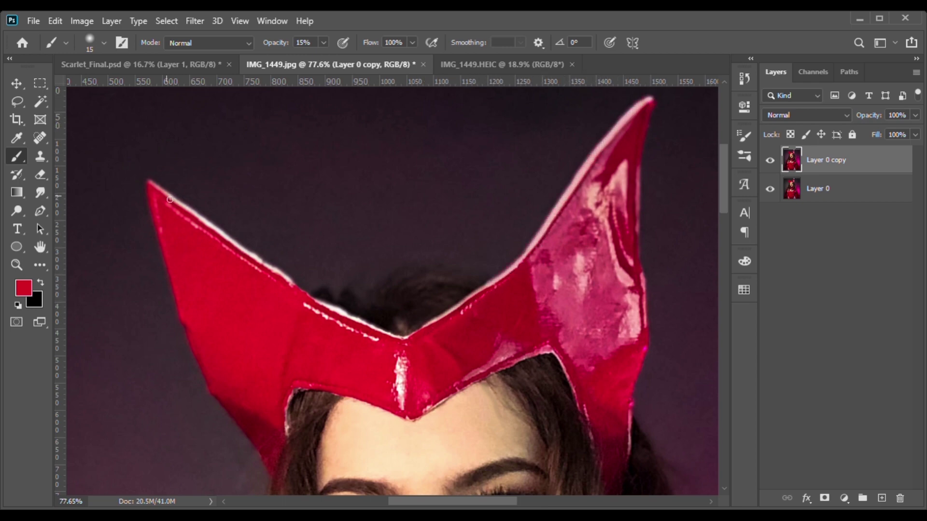
pyautogui.moveTo(170, 199)
pyautogui.mouseDown()
pyautogui.moveTo(312, 300)
pyautogui.moveTo(400, 344)
pyautogui.moveTo(347, 321)
pyautogui.moveTo(173, 197)
pyautogui.mouseUp()
pyautogui.moveTo(647, 107)
pyautogui.mouseDown()
pyautogui.moveTo(607, 140)
pyautogui.moveTo(507, 274)
pyautogui.mouseUp()
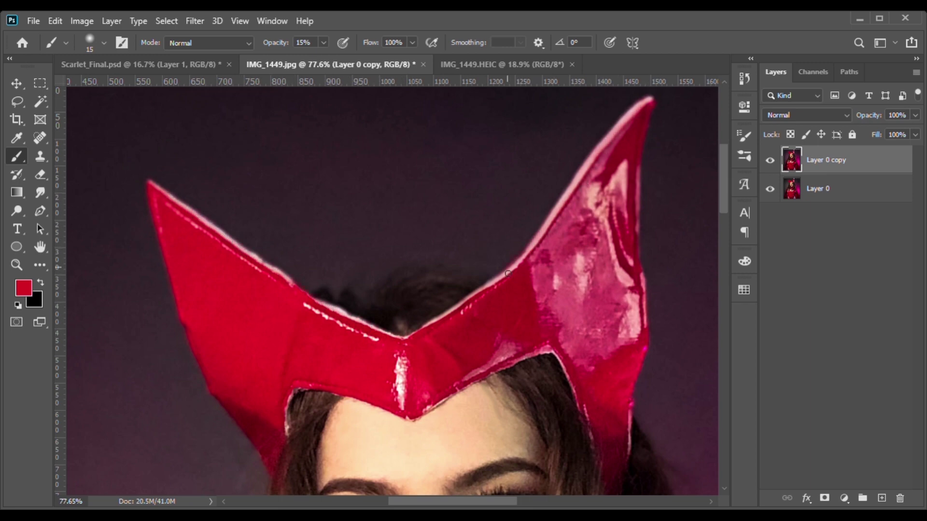
pyautogui.moveTo(287, 433); pyautogui.dragTo(290, 438)
pyautogui.moveTo(405, 342); pyautogui.dragTo(347, 318)
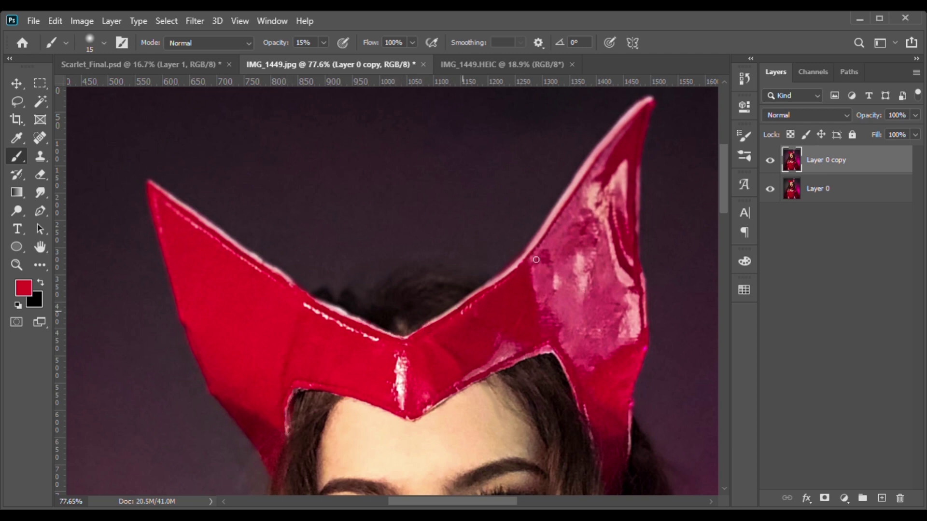
# Compare the retouched Layer 0 copy with the original by toggling its visibility, and inspect the headpiece, face and scarf up close.
pyautogui.click(16, 265)
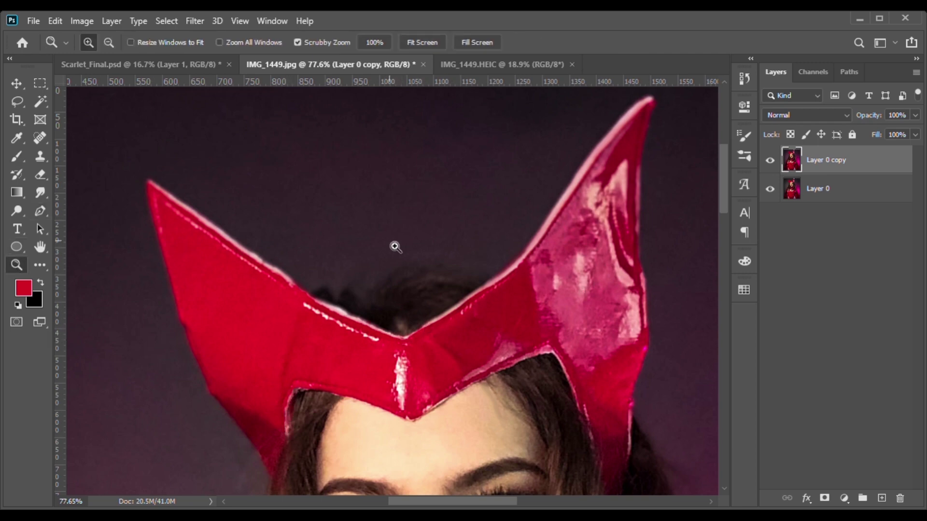
pyautogui.moveTo(395, 247); pyautogui.dragTo(352, 251)
pyautogui.click(770, 162)
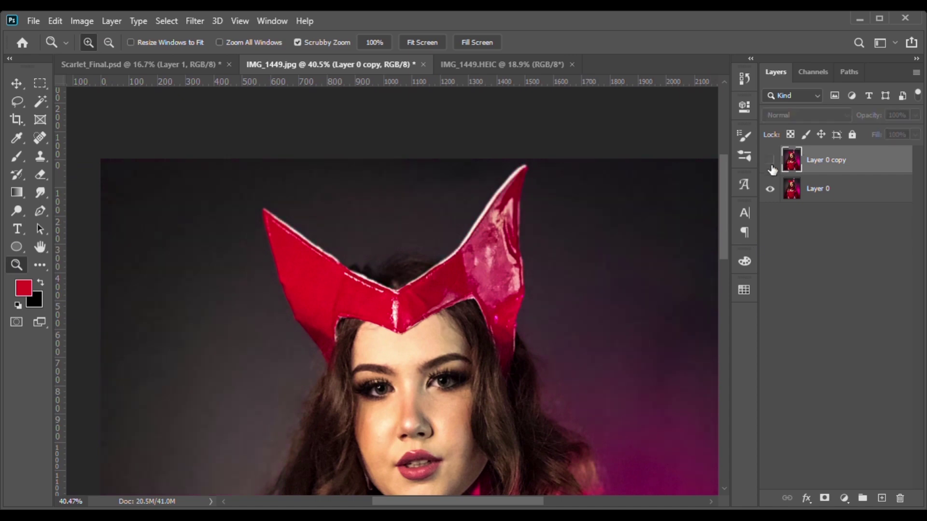
pyautogui.click(770, 161)
pyautogui.click(771, 161)
pyautogui.click(770, 162)
pyautogui.scroll(-5, 474, 337)
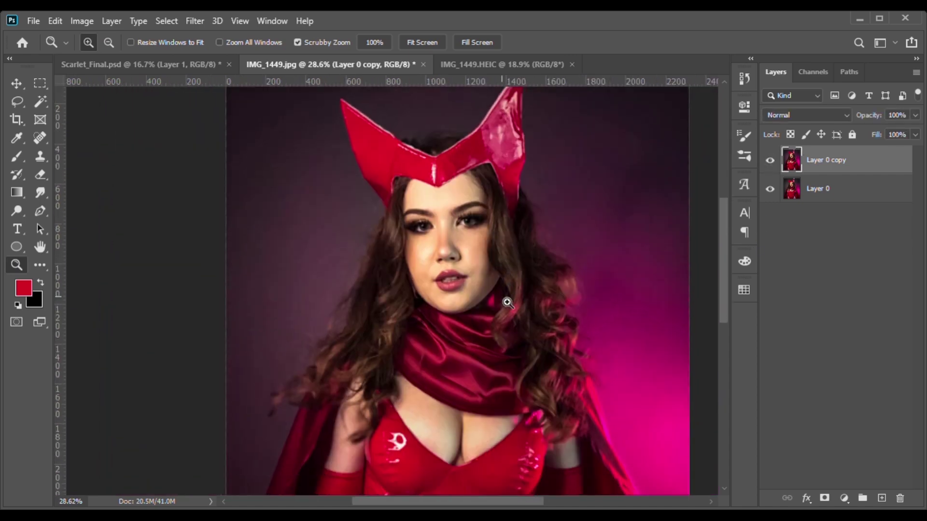
pyautogui.scroll(-5, 506, 303)
pyautogui.scroll(5, 507, 302)
pyautogui.hotkey('ctrl', '+')
pyautogui.hotkey('ctrl', '+')
pyautogui.hotkey('ctrl', '+')
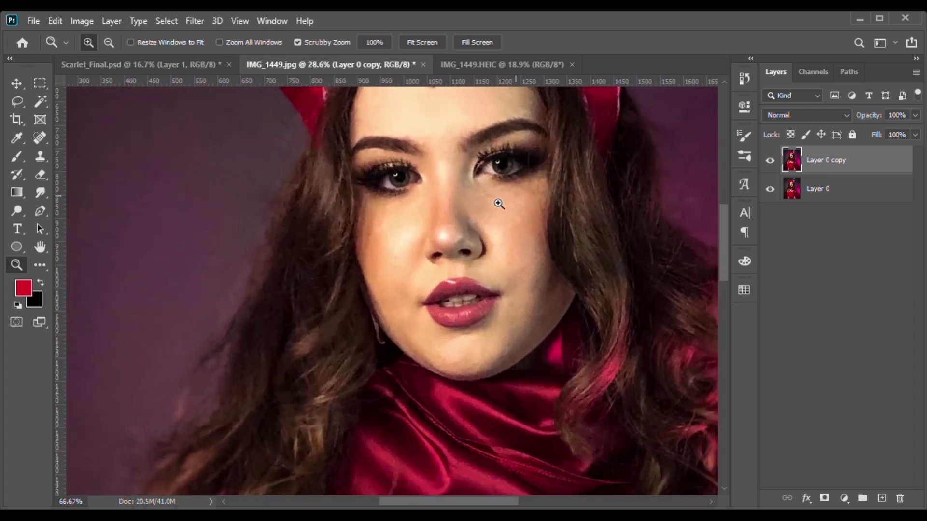
pyautogui.scroll(5, 499, 212)
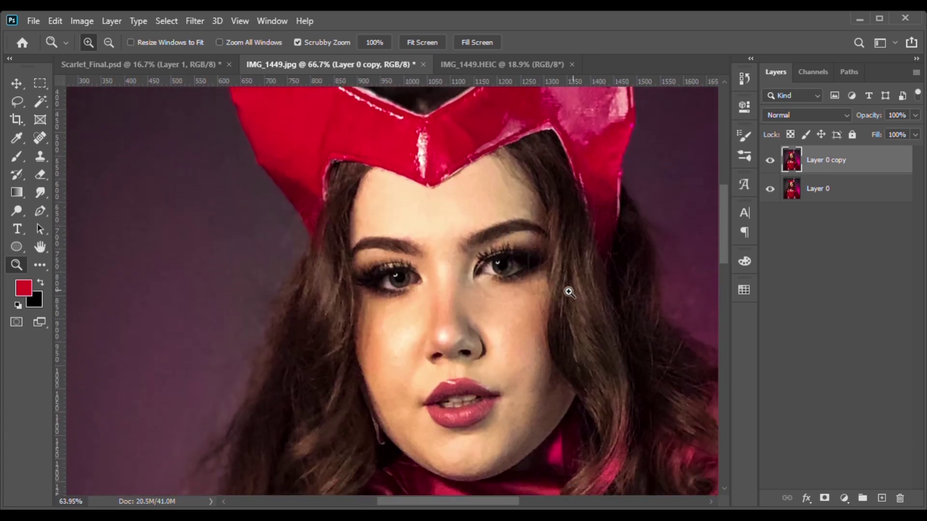
pyautogui.scroll(-2, 569, 293)
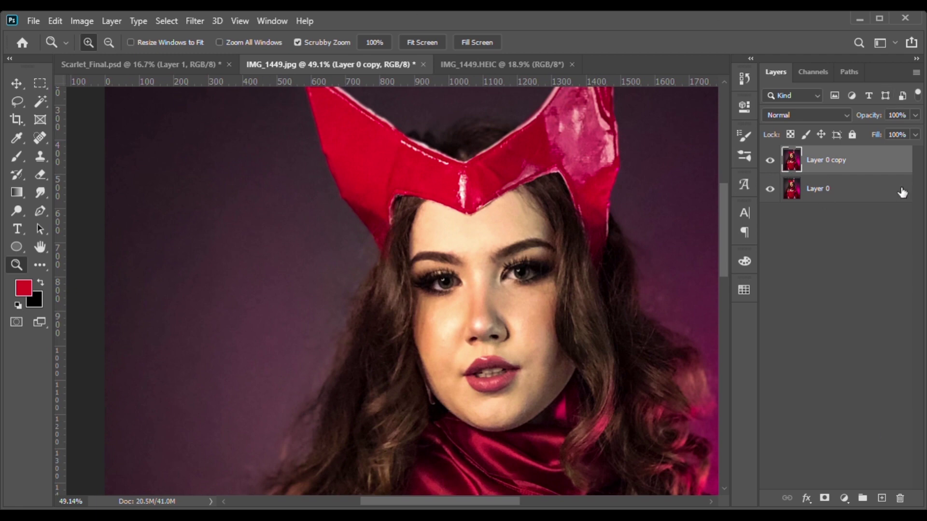
# Duplicate Layer 0 copy and rename the duplicate "smoothness".
pyautogui.moveTo(839, 164); pyautogui.dragTo(887, 505)
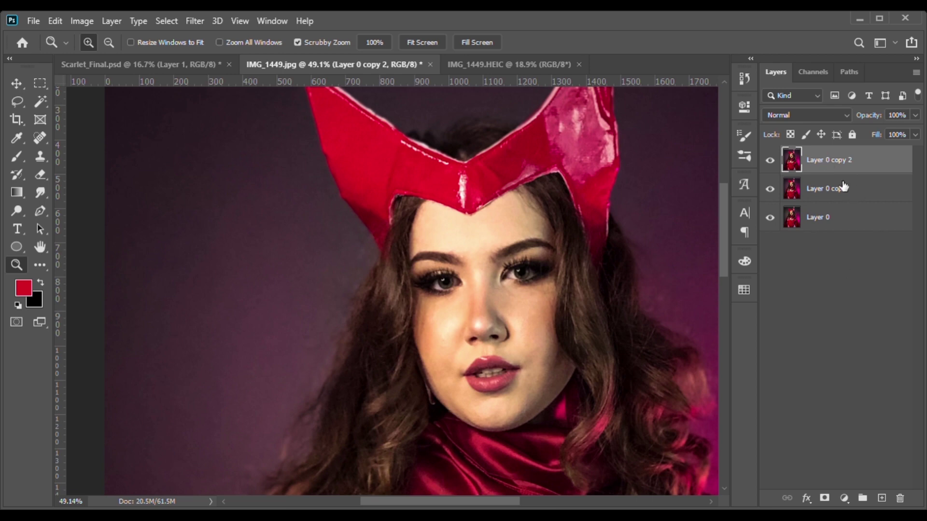
pyautogui.doubleClick(832, 163)
pyautogui.write('smoothness')
pyautogui.click(823, 249)
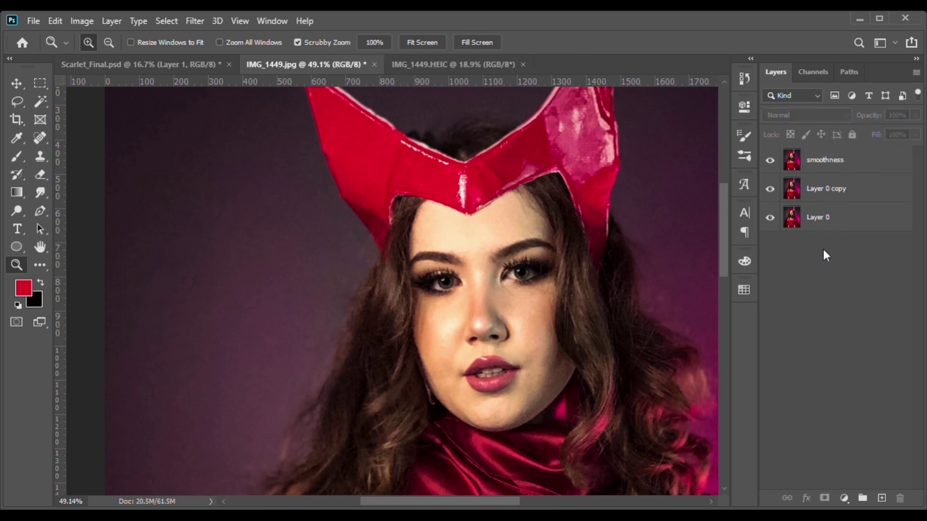
# Blur the smoothness layer to soften the fine texture of the skin, hair and backdrop.
pyautogui.click(818, 163)
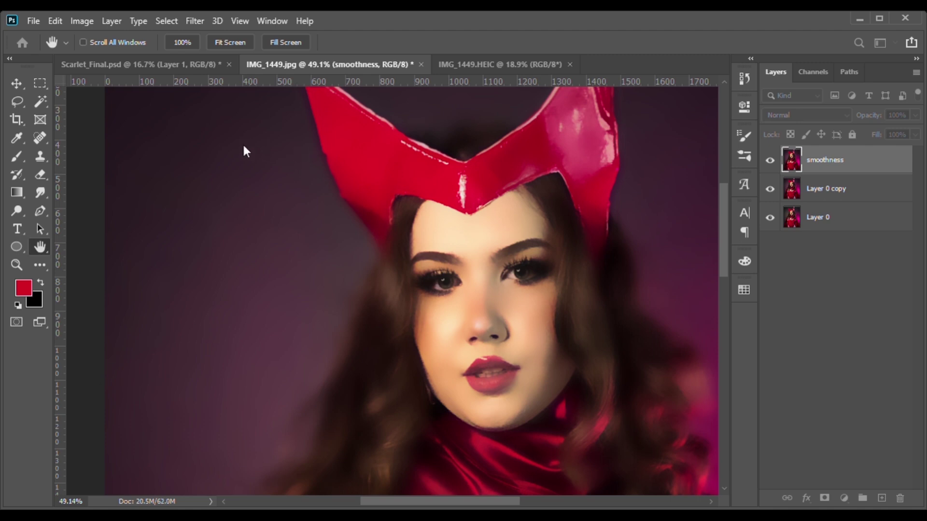
pyautogui.press('z')
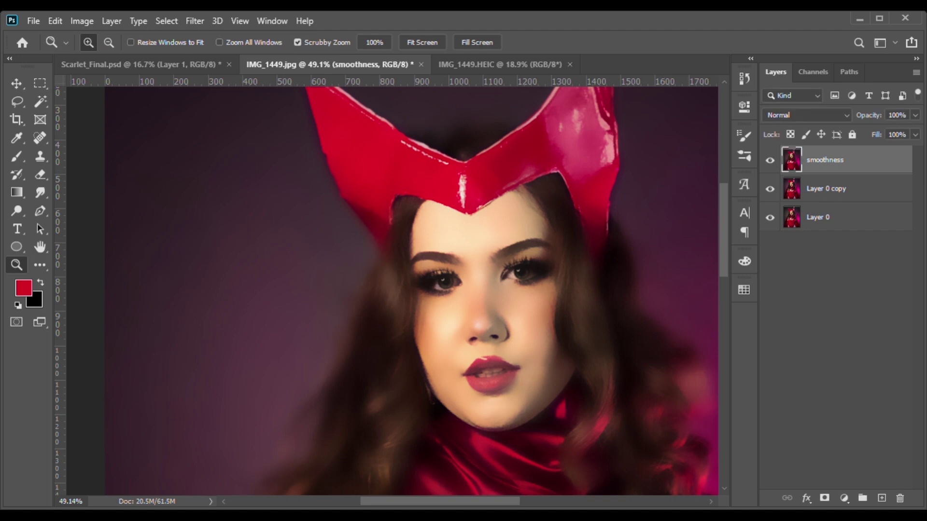
# Duplicate Layer 0 copy, rename the duplicate "details" and filter it into a grey layer holding only edge detail.
pyautogui.moveTo(846, 215); pyautogui.dragTo(881, 498)
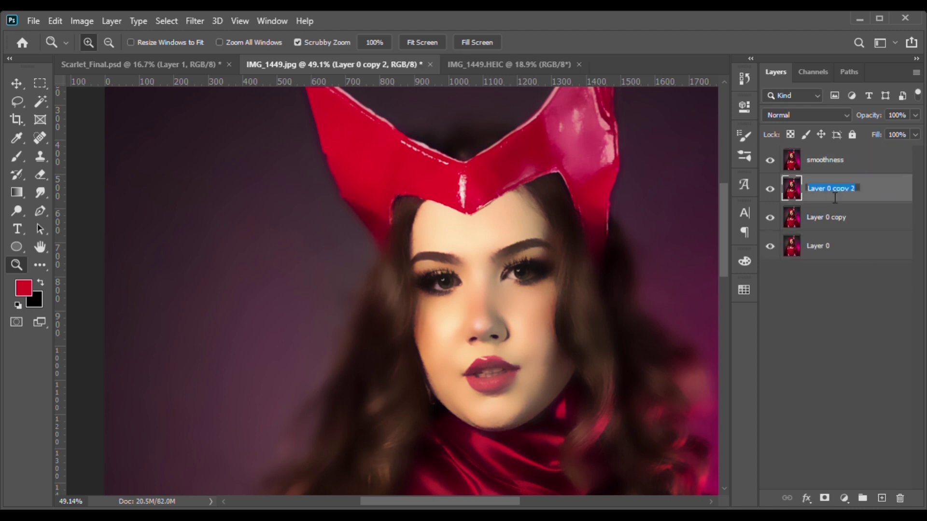
pyautogui.write('details')
pyautogui.press('Return')
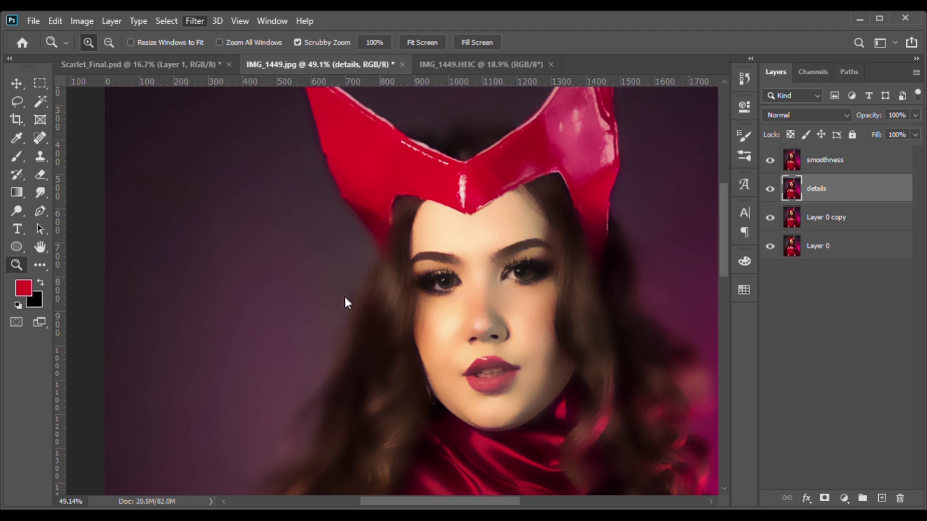
pyautogui.press('h')
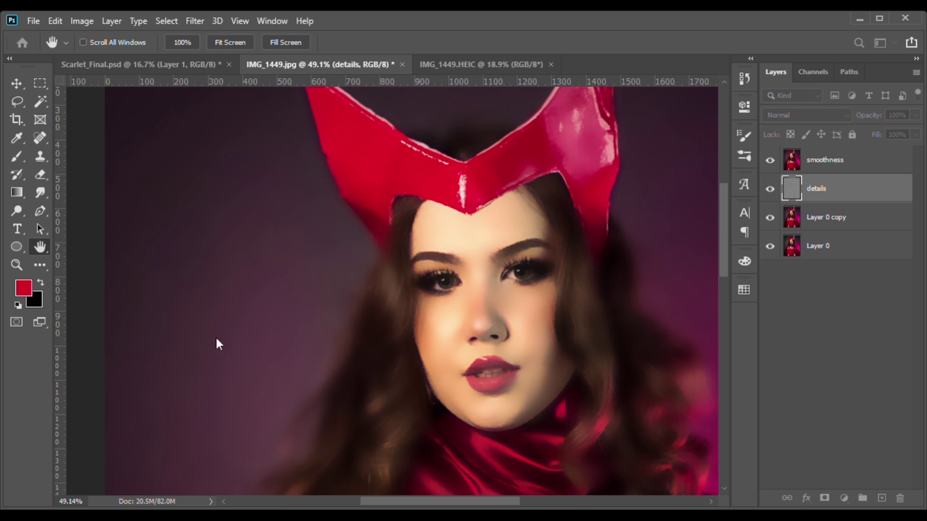
pyautogui.press('z')
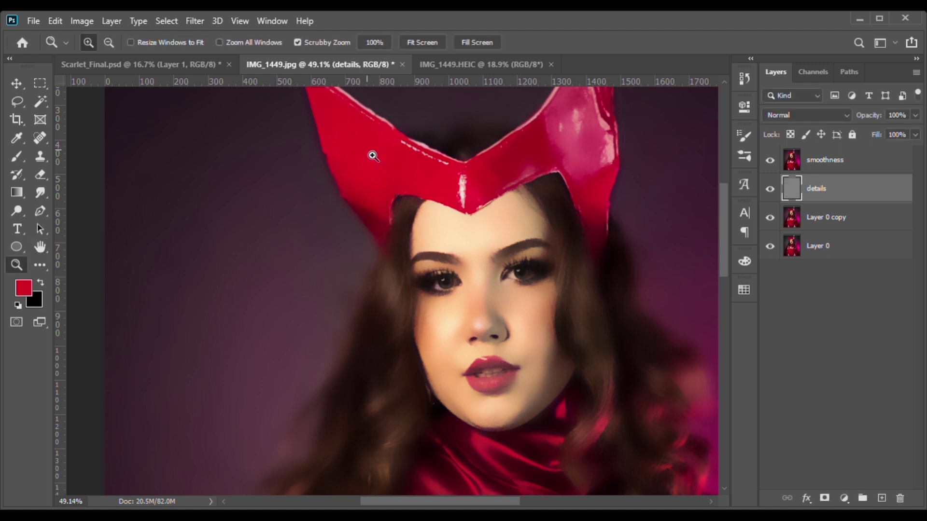
# Move the details layer above smoothness and set its blend mode to Hard Light.
pyautogui.moveTo(837, 188); pyautogui.dragTo(856, 160)
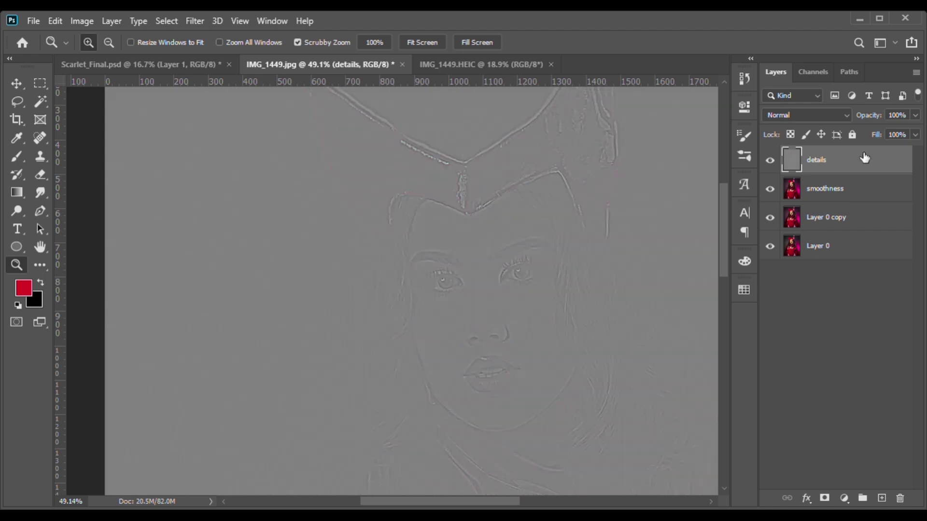
pyautogui.click(819, 117)
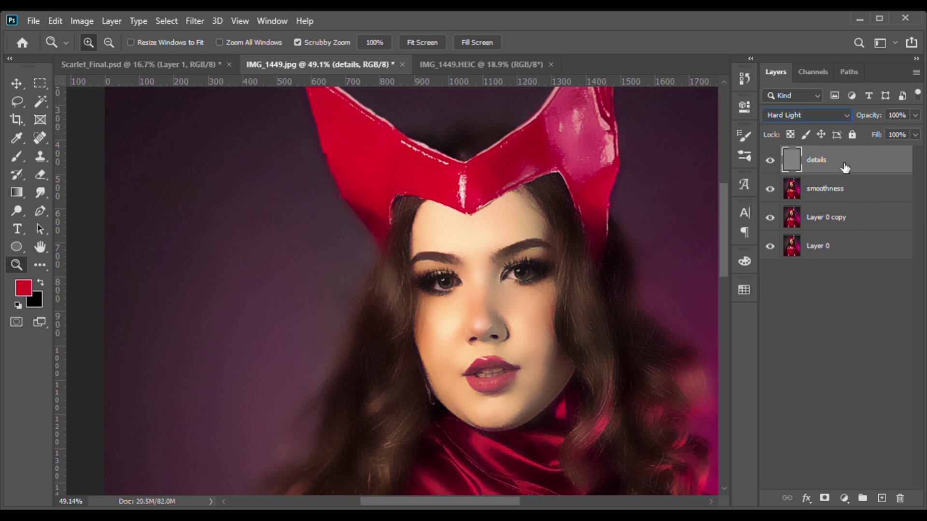
pyautogui.moveTo(490, 504); pyautogui.dragTo(500, 502)
pyautogui.moveTo(551, 384); pyautogui.dragTo(545, 381)
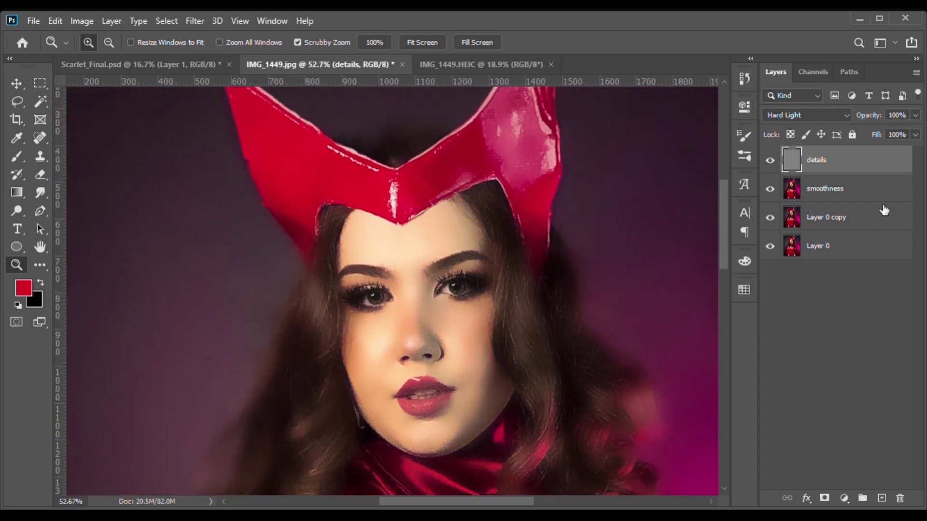
# Group the details and smoothness layers and name the group "airbrushing".
pyautogui.keyDown('shift'); pyautogui.click(859, 191); pyautogui.keyUp('shift')
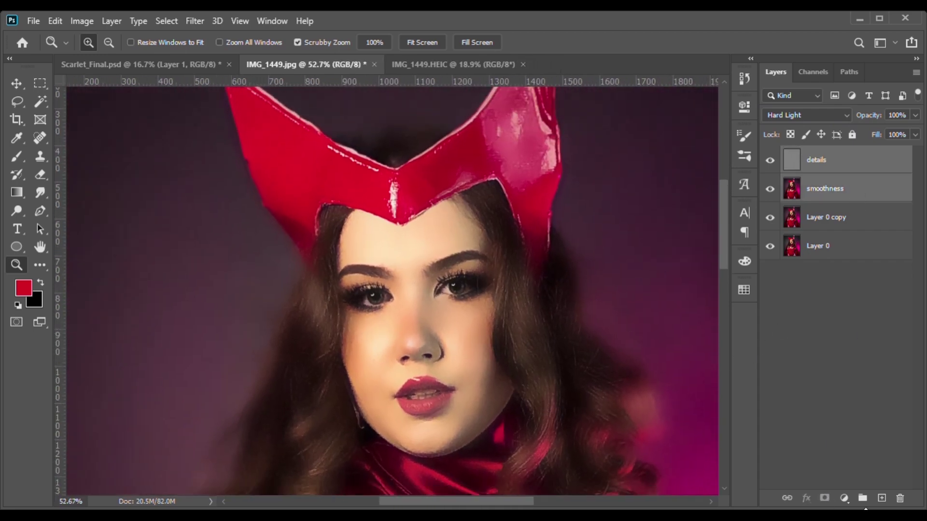
pyautogui.click(862, 498)
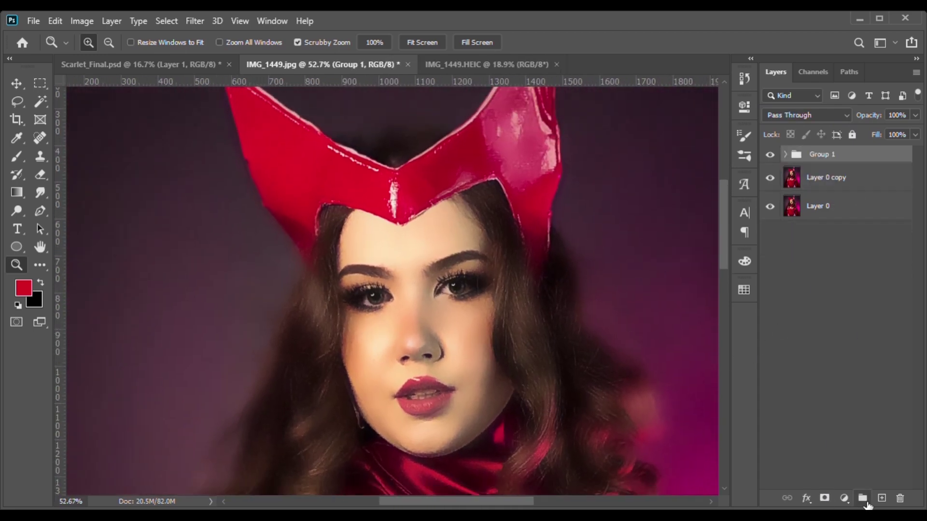
pyautogui.doubleClick(826, 155)
pyautogui.write('airbrushing')
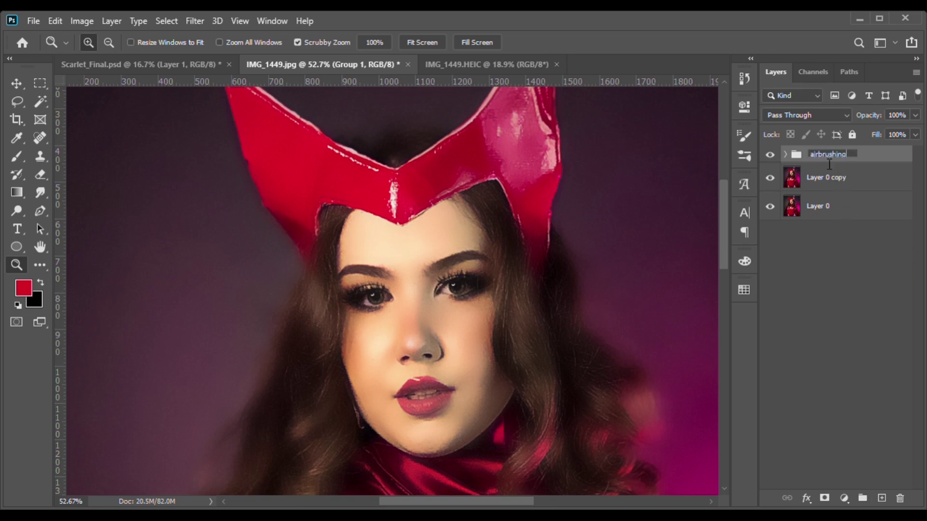
pyautogui.press('Return')
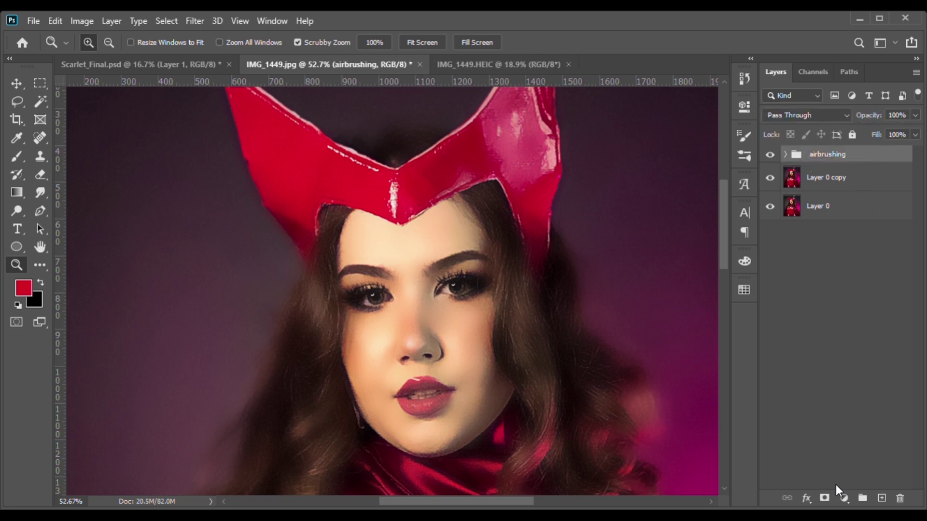
# Add a layer mask to the airbrushing group and invert it to black to hide the smoothing.
pyautogui.click(823, 498)
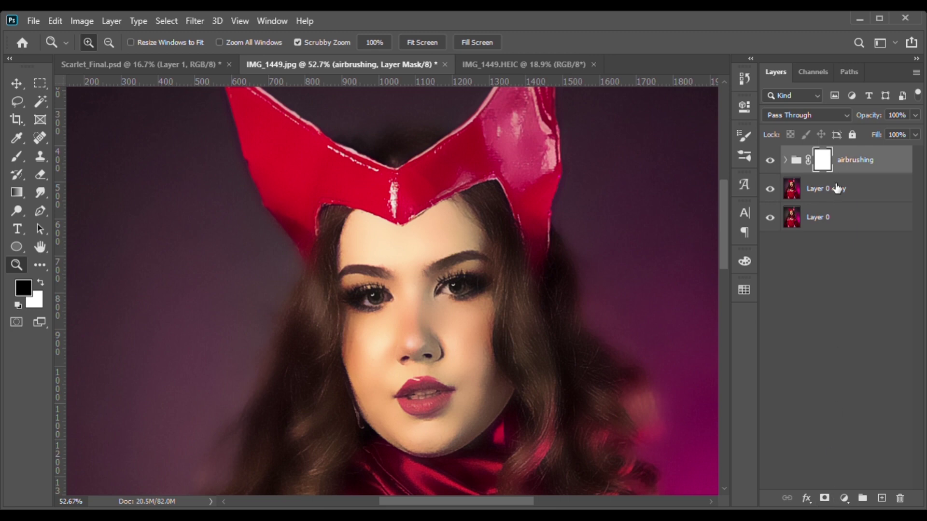
pyautogui.hotkey('ctrl', 'i')
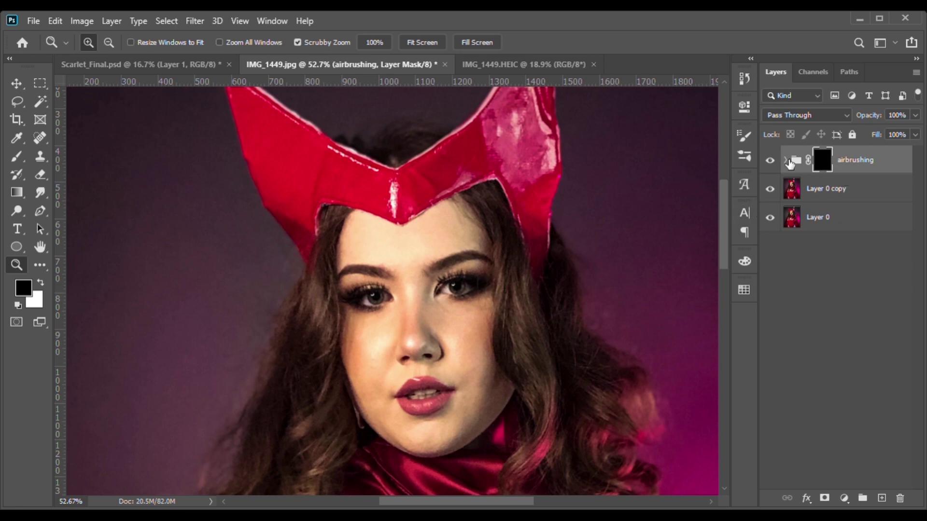
pyautogui.hotkey('ctrl', 'i')
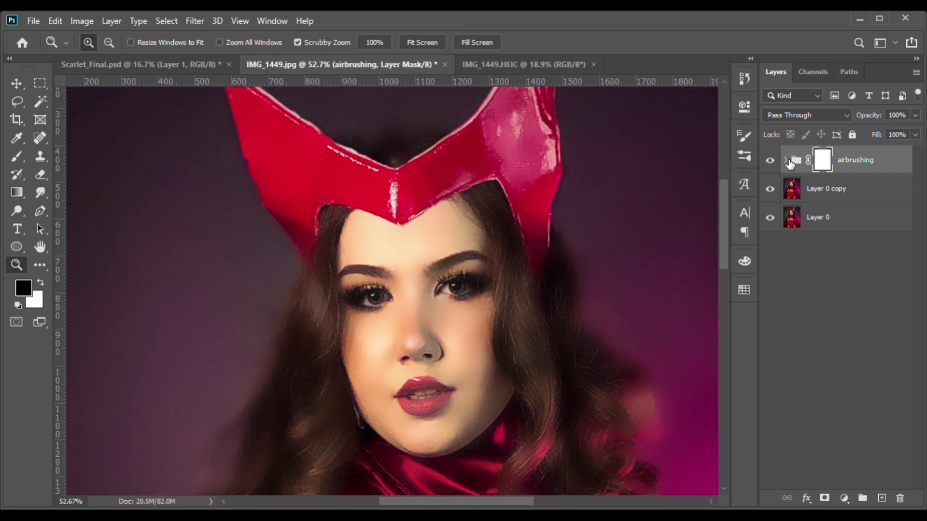
pyautogui.hotkey('ctrl', 'i')
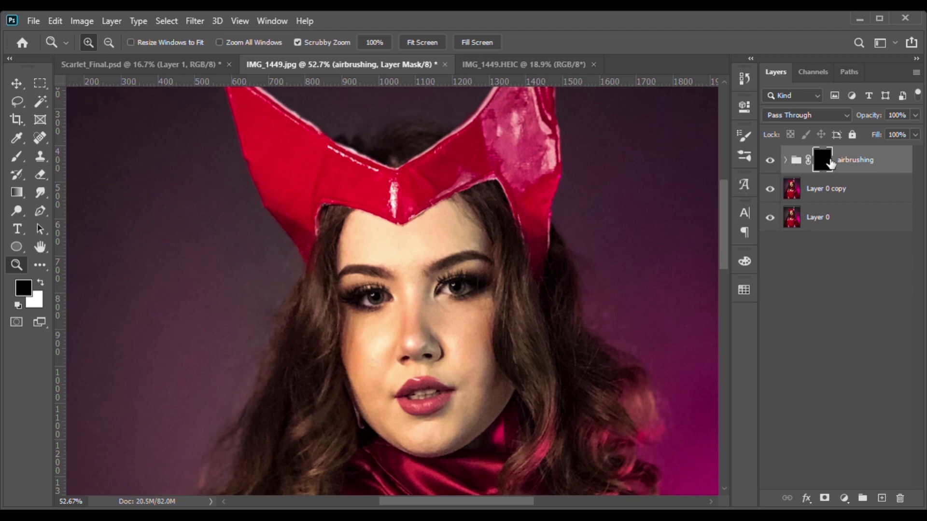
pyautogui.hotkey('ctrl', 'i')
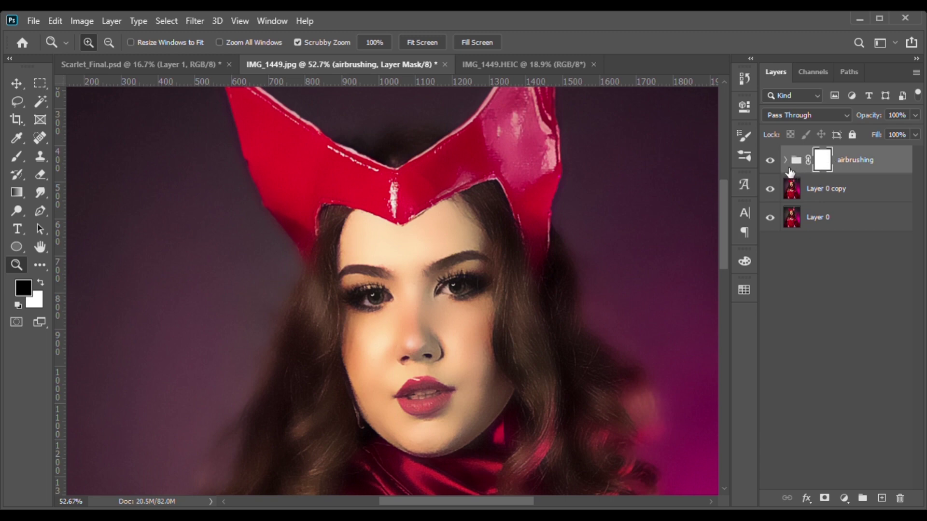
pyautogui.hotkey('ctrl', 'i')
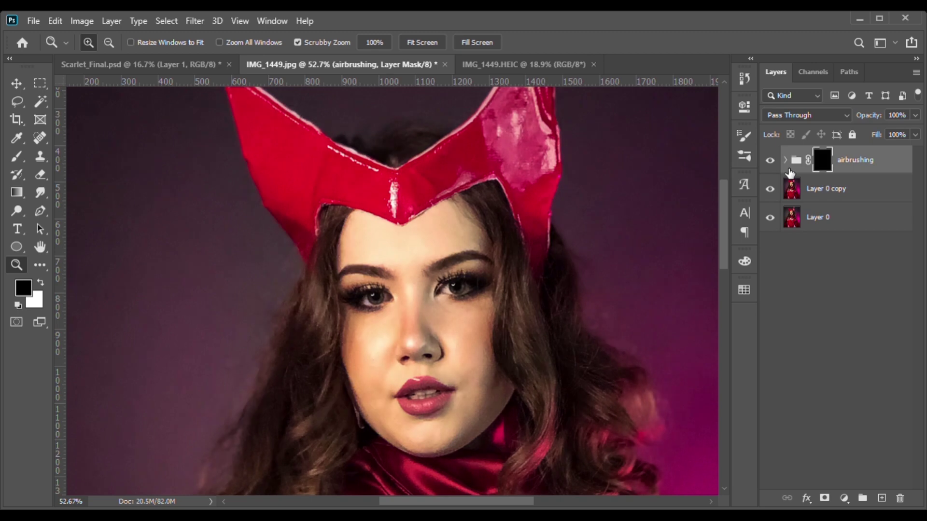
# Set up a white brush at size 124 and 100% opacity for painting on the airbrushing mask.
pyautogui.click(15, 162)
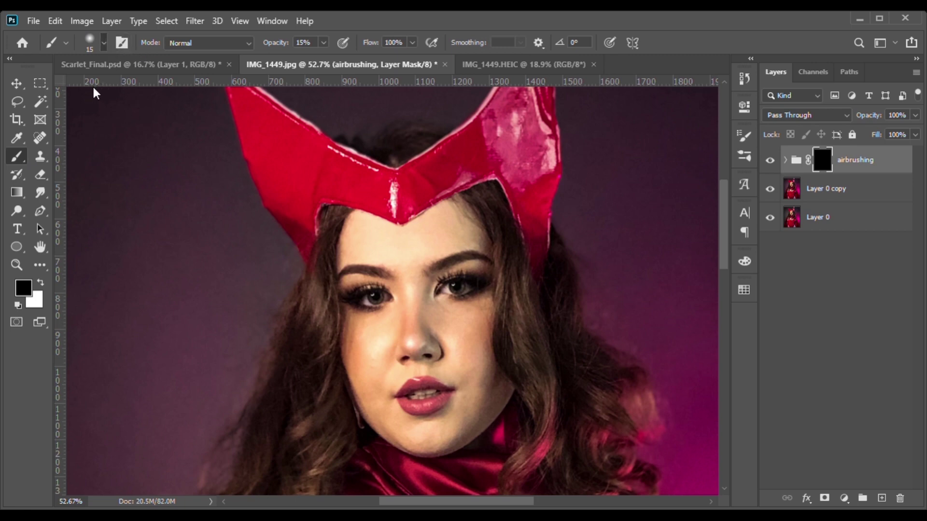
pyautogui.press(']')
pyautogui.press(']')
pyautogui.press(']')
pyautogui.press(']')
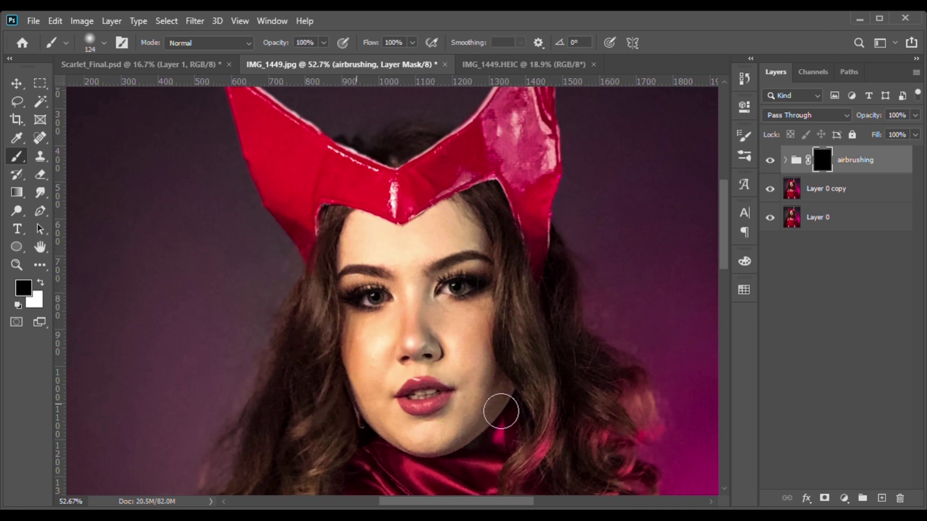
pyautogui.press('i')
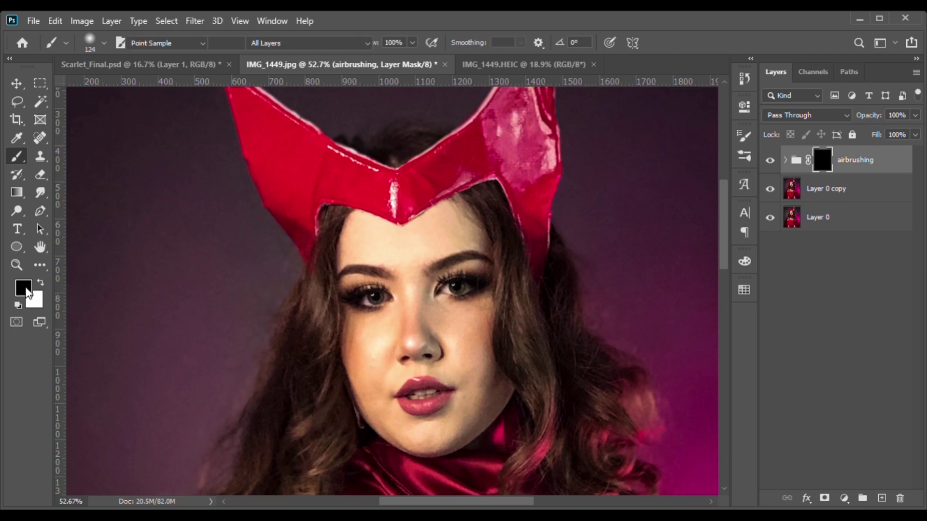
pyautogui.moveTo(246, 311); pyautogui.dragTo(21, 223)
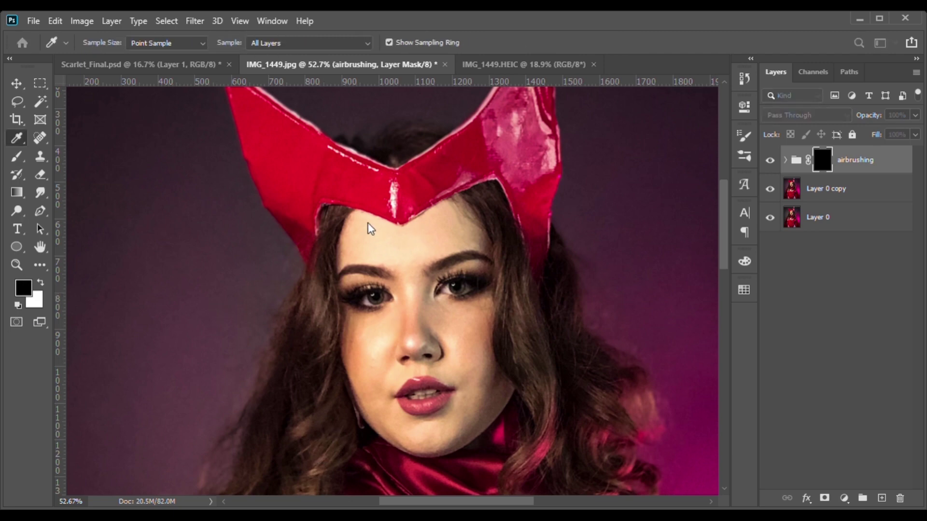
# Try revealing the airbrushing over the face with the brush at full opacity, and undo the painting.
pyautogui.press('b')
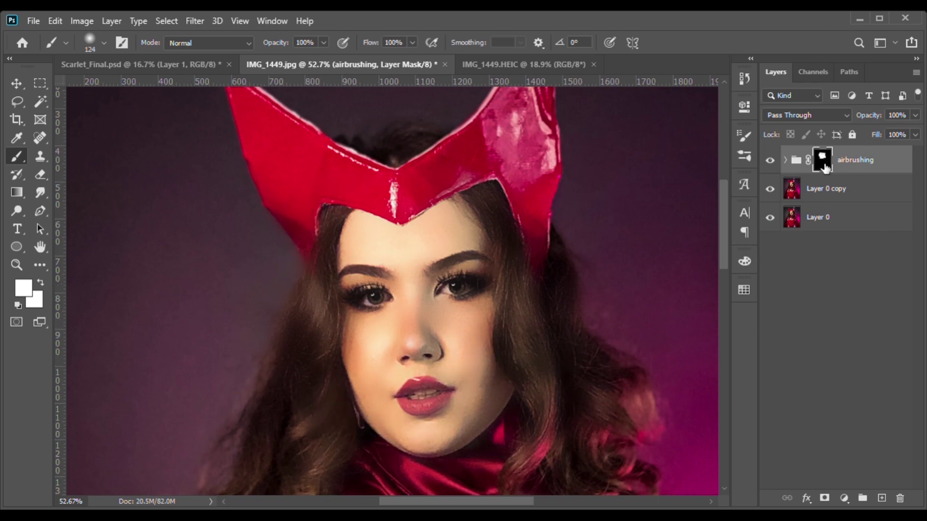
pyautogui.moveTo(480, 383)
pyautogui.mouseDown()
pyautogui.moveTo(440, 306)
pyautogui.moveTo(482, 405)
pyautogui.moveTo(370, 346)
pyautogui.moveTo(523, 343)
pyautogui.moveTo(377, 387)
pyautogui.moveTo(416, 379)
pyautogui.moveTo(406, 364)
pyautogui.moveTo(462, 424)
pyautogui.moveTo(458, 407)
pyautogui.moveTo(492, 416)
pyautogui.mouseUp()
pyautogui.hotkey('ctrl', 'z')
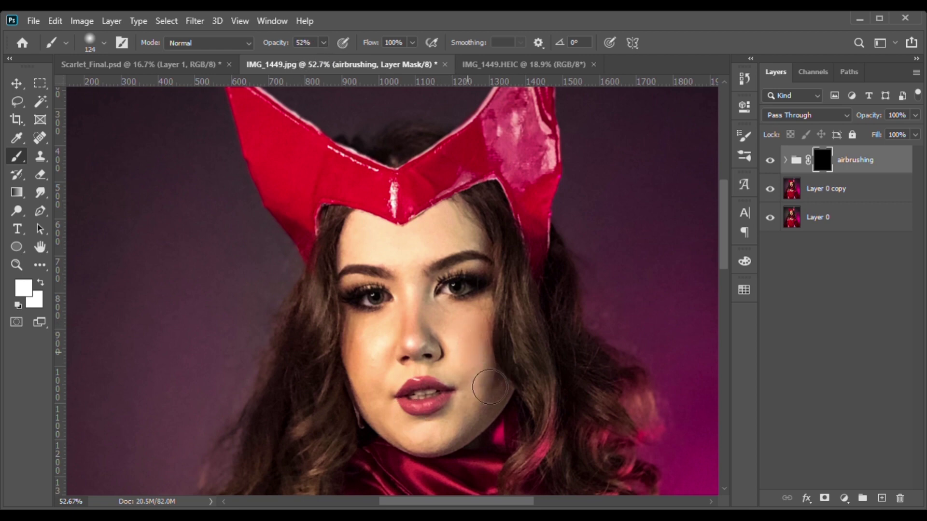
# Paint white on the airbrushing mask over the face, reducing the brush to size 70 and 19% opacity.
pyautogui.moveTo(393, 356); pyautogui.dragTo(409, 337)
pyautogui.press('[')
pyautogui.press('[')
pyautogui.press('[')
pyautogui.press('[')
pyautogui.press('1')
pyautogui.press('9')
# Enlarge the brush and paint the airbrushing mask over the skin of the chest and upper arm.
pyautogui.scroll(-10, 376, 267)
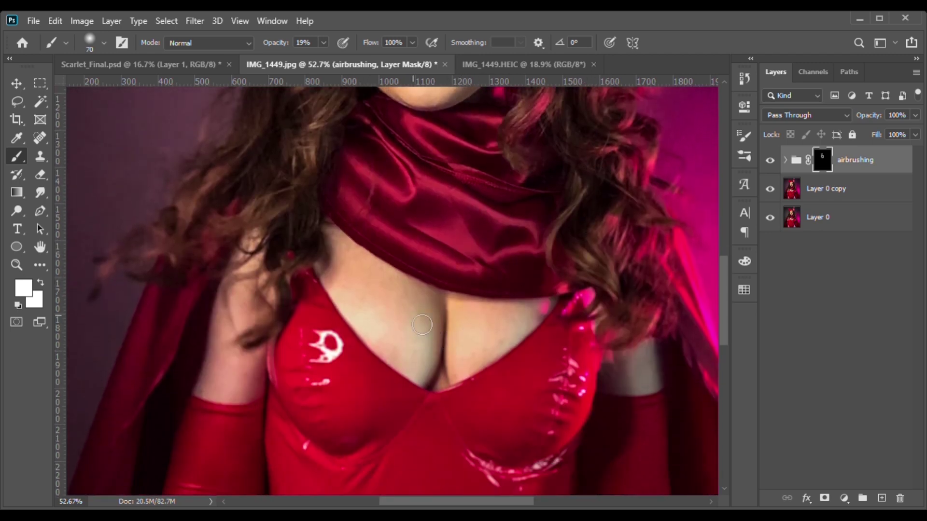
pyautogui.press(']')
pyautogui.press(']')
pyautogui.press(']')
pyautogui.moveTo(391, 318)
pyautogui.mouseDown()
pyautogui.moveTo(375, 296)
pyautogui.moveTo(431, 335)
pyautogui.moveTo(361, 279)
pyautogui.moveTo(395, 338)
pyautogui.moveTo(429, 362)
pyautogui.moveTo(391, 298)
pyautogui.moveTo(478, 364)
pyautogui.mouseUp()
pyautogui.moveTo(264, 309); pyautogui.dragTo(242, 384)
# Compare the skin with and without the airbrushing group by toggling its visibility, and examine the face and whole figure.
pyautogui.press('z')
pyautogui.moveTo(642, 203); pyautogui.dragTo(574, 212)
pyautogui.scroll(3, 644, 241)
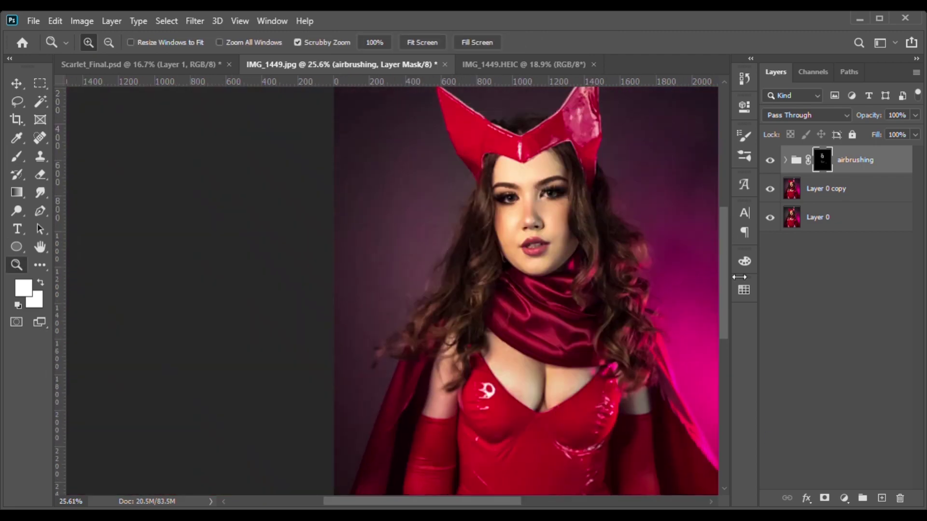
pyautogui.moveTo(652, 234); pyautogui.dragTo(714, 229)
pyautogui.moveTo(586, 223); pyautogui.dragTo(614, 215)
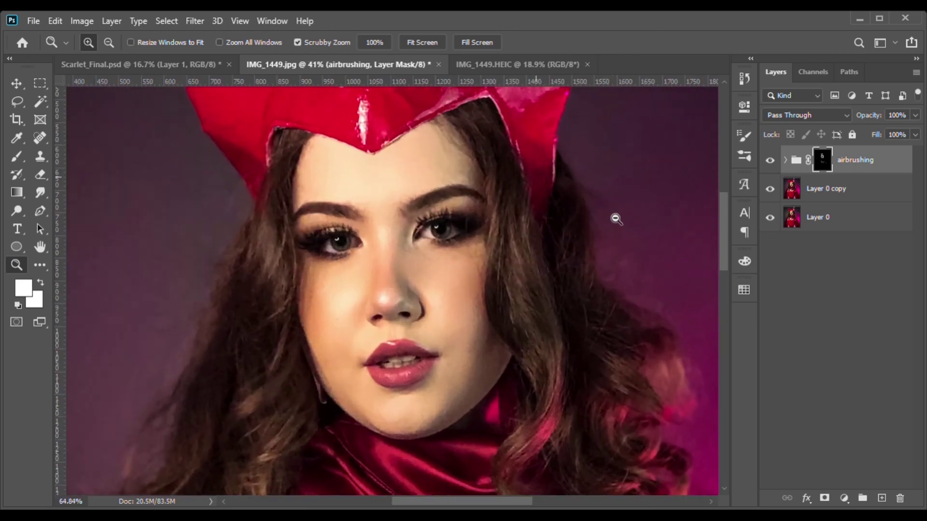
pyautogui.click(771, 162)
pyautogui.click(771, 161)
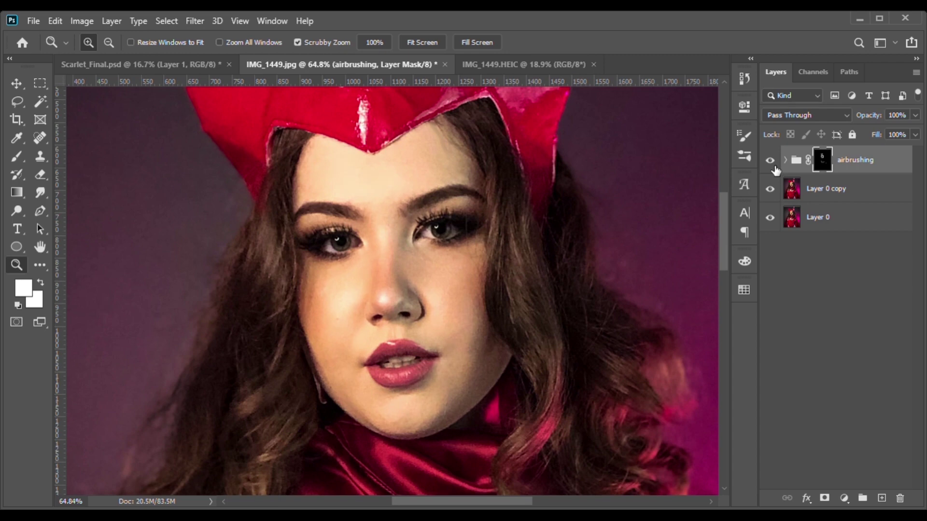
pyautogui.click(774, 166)
pyautogui.click(774, 166)
pyautogui.click(774, 166)
pyautogui.click(774, 166)
pyautogui.scroll(-4, 635, 202)
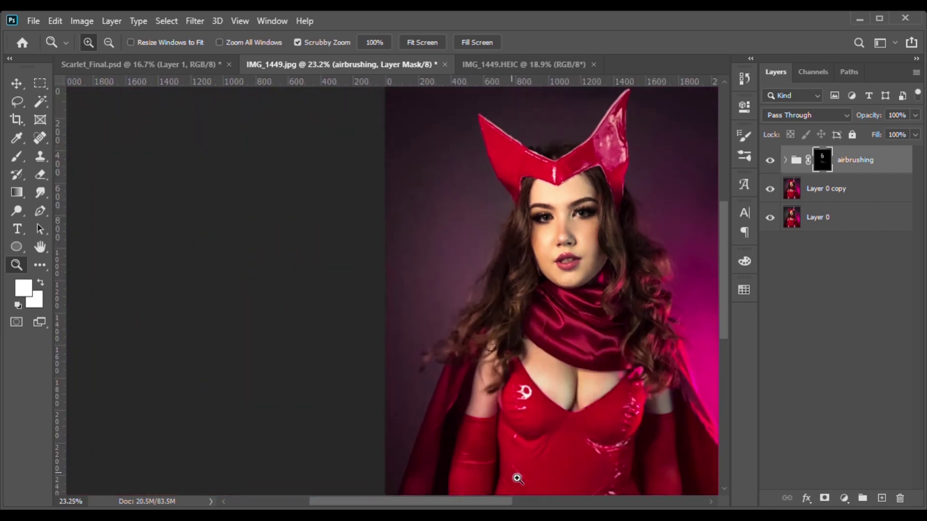
pyautogui.moveTo(476, 507); pyautogui.dragTo(512, 506)
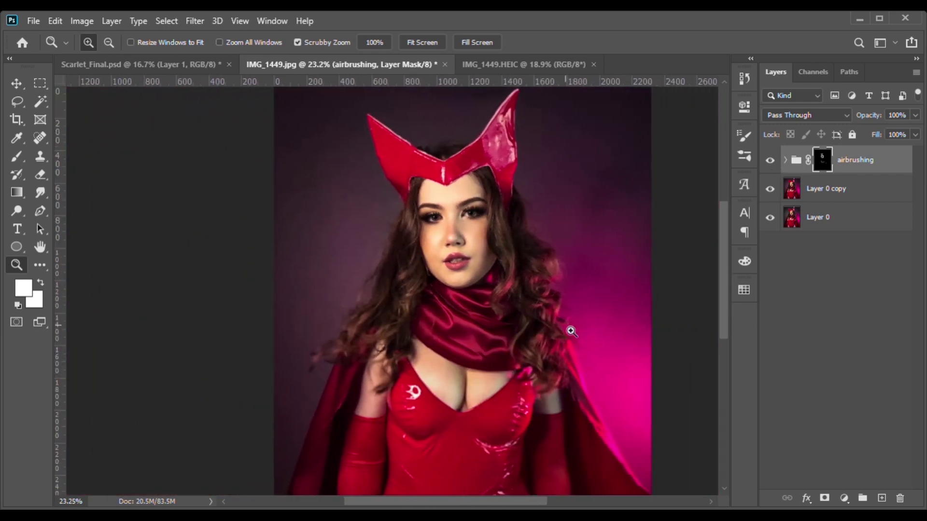
pyautogui.scroll(1, 576, 209)
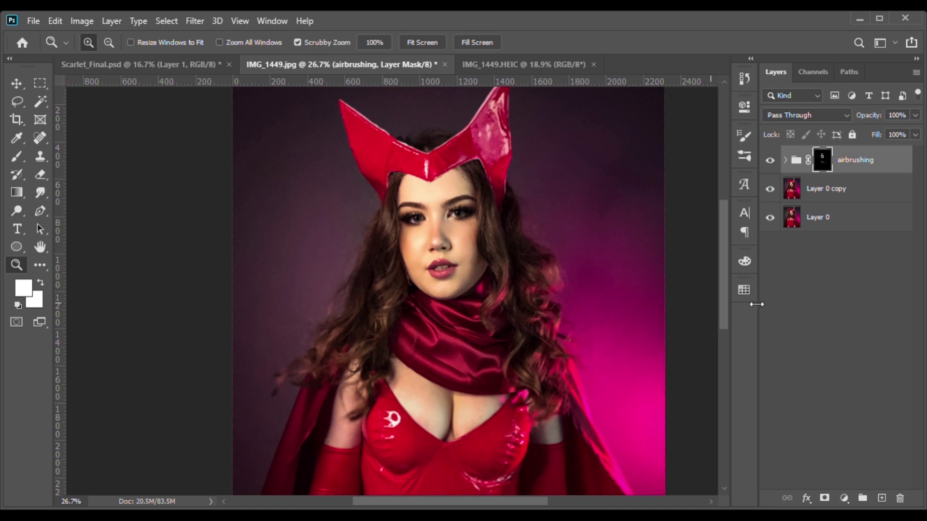
# Burn the midtones of the hair and forehead on Layer 0 copy with the Burn tool at 21% exposure and brush size 175.
pyautogui.click(828, 197)
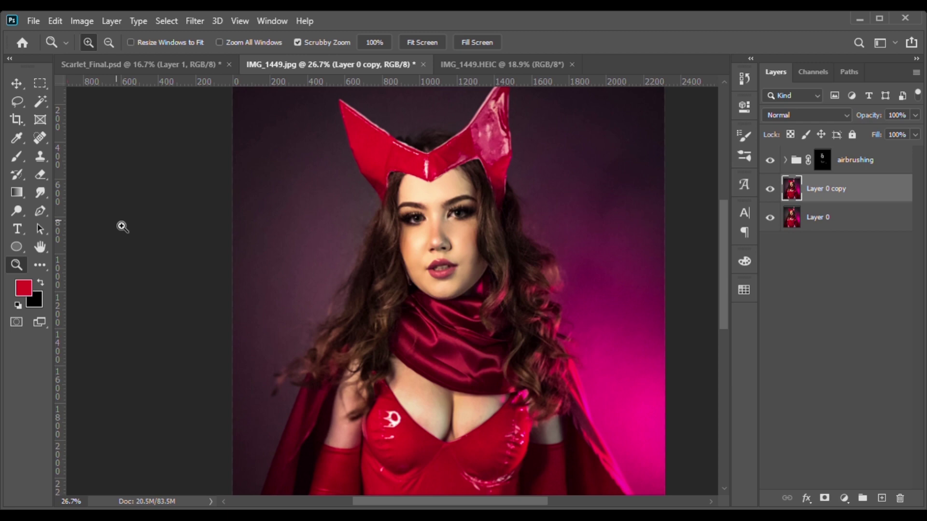
pyautogui.click(10, 213)
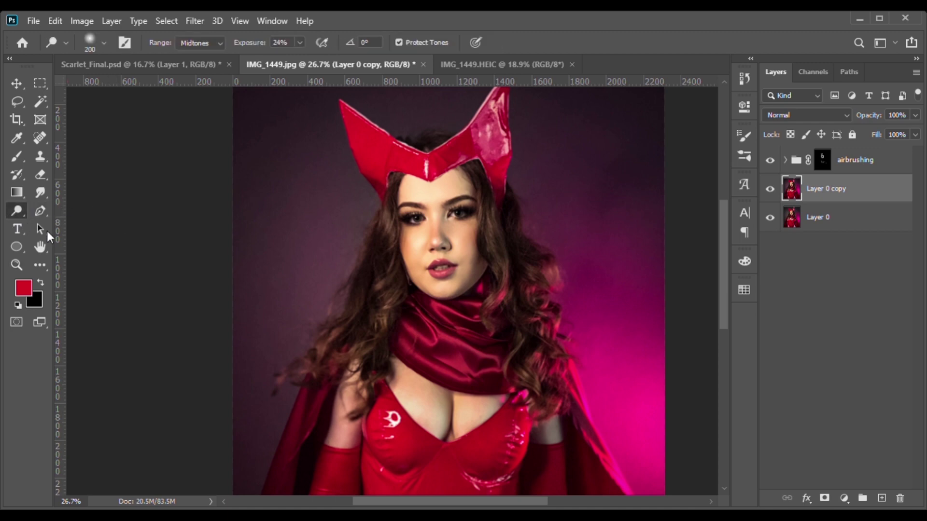
pyautogui.hotkey('shift', 'o')
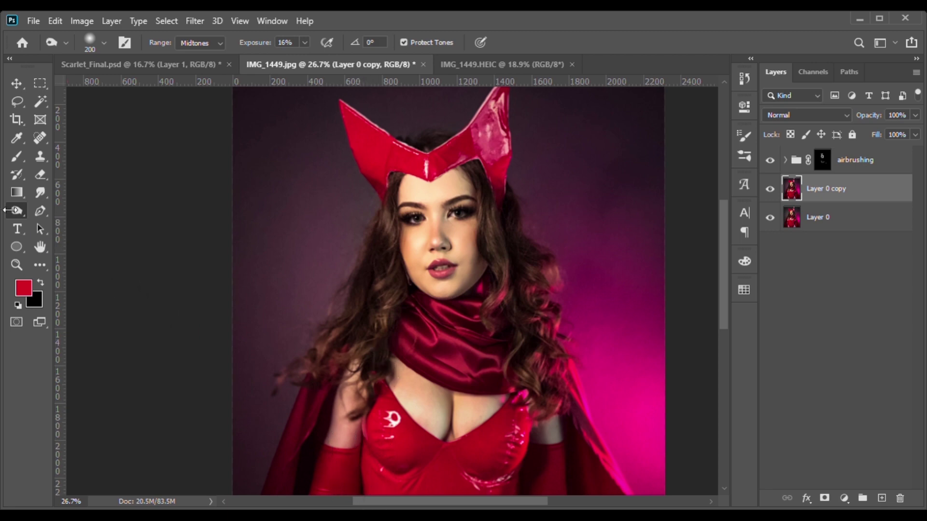
pyautogui.hotkey('shift', 'o')
pyautogui.hotkey('shift', 'o')
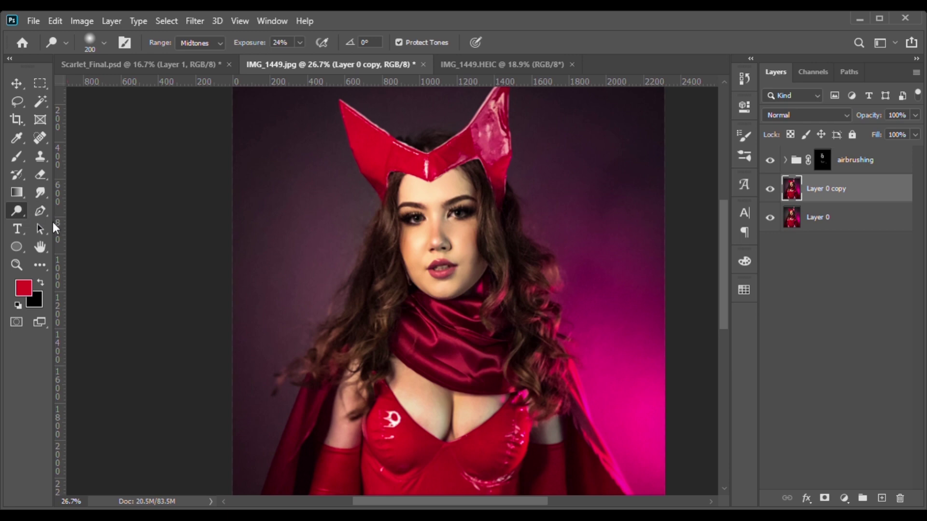
pyautogui.hotkey('shift', 'o')
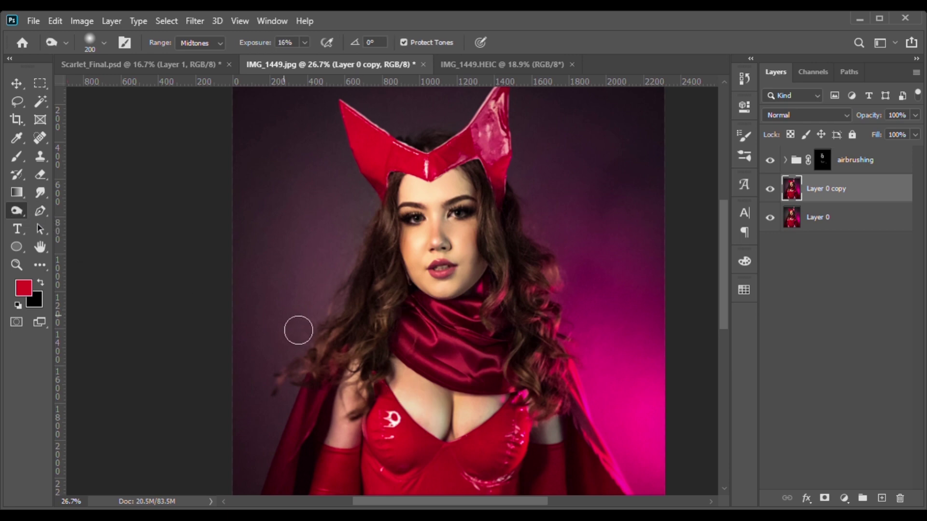
pyautogui.press('z')
pyautogui.click(499, 251)
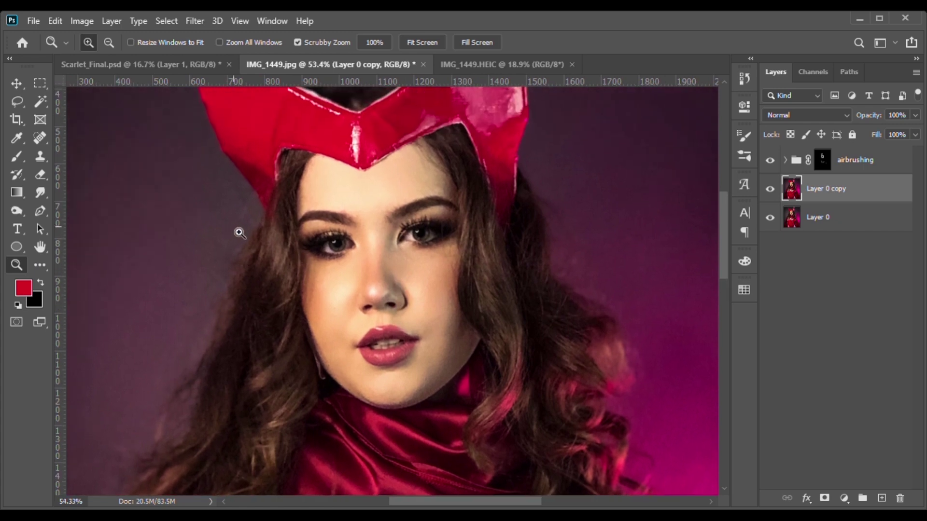
pyautogui.scroll(1, 239, 233)
pyautogui.click(17, 215)
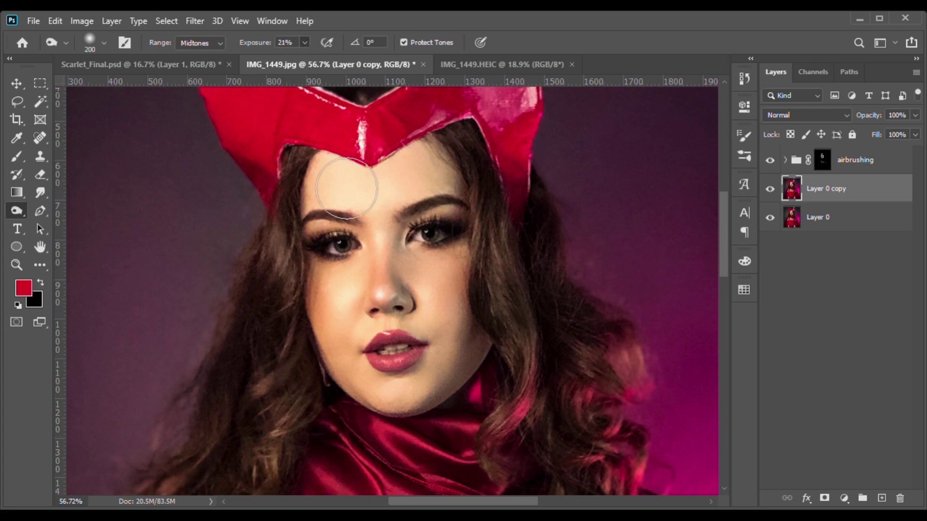
pyautogui.press('[')
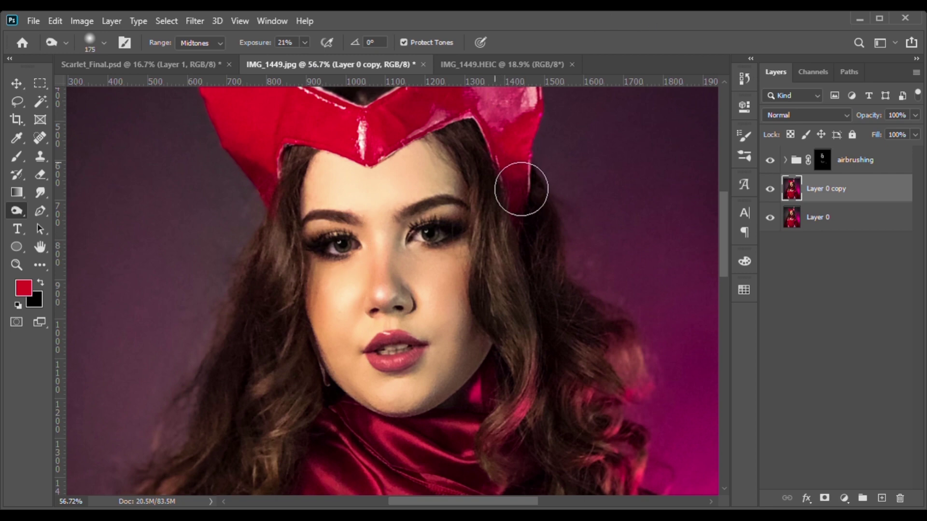
pyautogui.moveTo(484, 197)
pyautogui.mouseDown()
pyautogui.moveTo(507, 346)
pyautogui.moveTo(495, 403)
pyautogui.moveTo(504, 366)
pyautogui.moveTo(478, 418)
pyautogui.moveTo(485, 409)
pyautogui.moveTo(455, 442)
pyautogui.moveTo(487, 413)
pyautogui.moveTo(455, 437)
pyautogui.moveTo(475, 421)
pyautogui.moveTo(510, 306)
pyautogui.moveTo(477, 409)
pyautogui.moveTo(426, 441)
pyautogui.moveTo(396, 444)
pyautogui.moveTo(345, 399)
pyautogui.moveTo(351, 405)
pyautogui.moveTo(312, 319)
pyautogui.moveTo(315, 196)
pyautogui.moveTo(353, 182)
pyautogui.mouseUp()
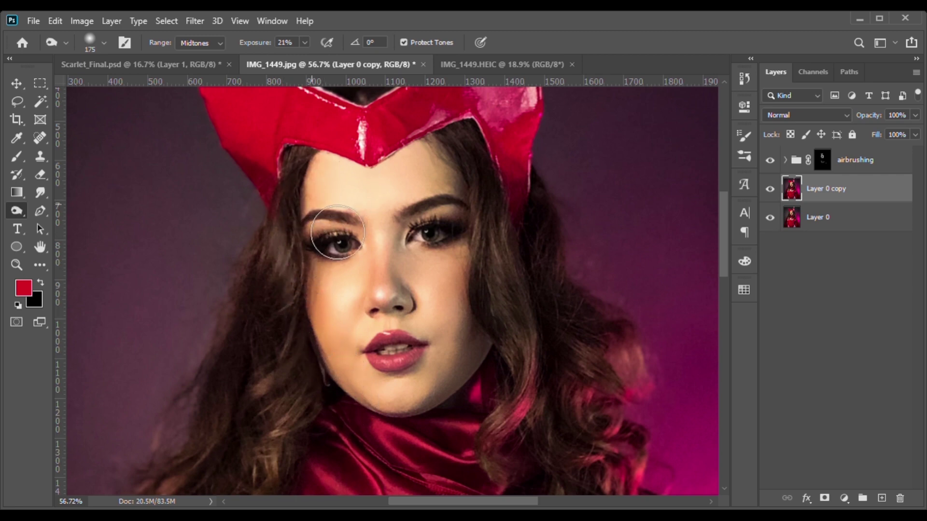
# Compare the face with and without the burned shading by toggling the visibility of Layer 0 copy.
pyautogui.click(770, 189)
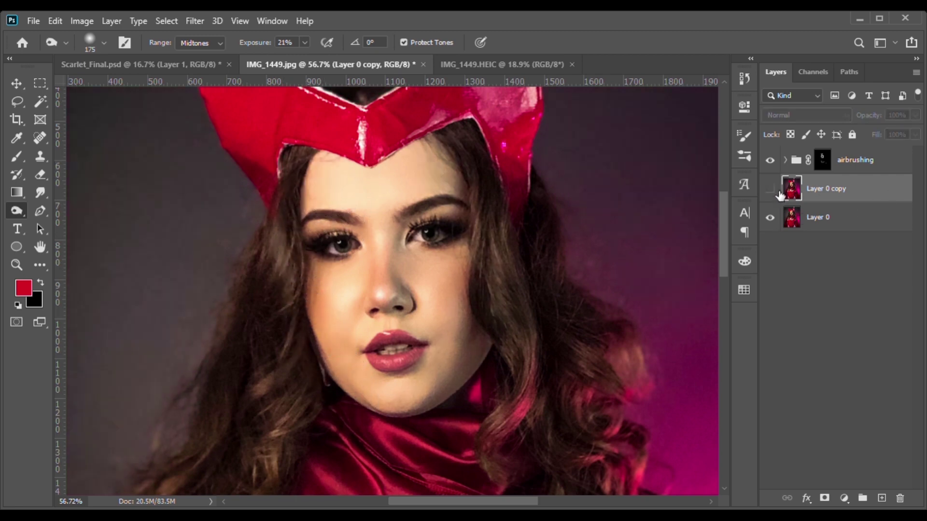
pyautogui.click(778, 191)
pyautogui.click(778, 190)
pyautogui.click(778, 191)
pyautogui.click(778, 190)
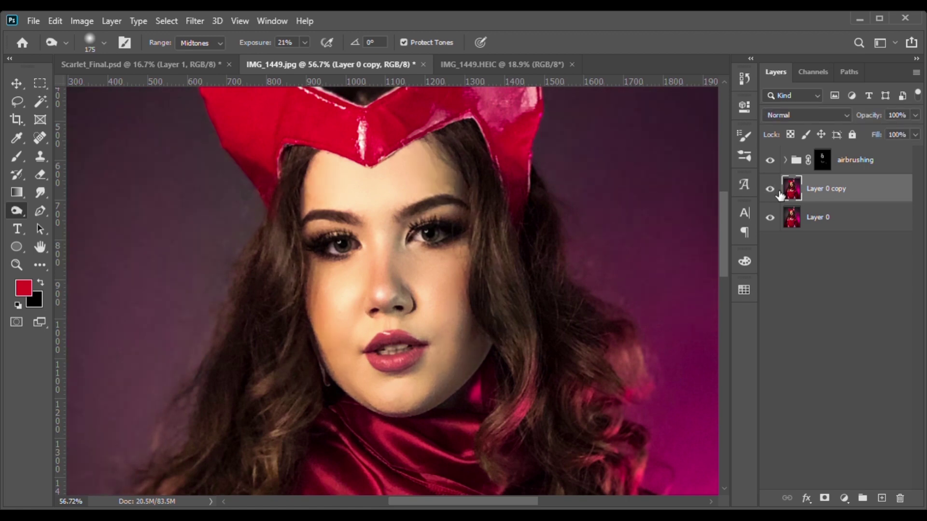
pyautogui.click(778, 190)
pyautogui.click(778, 190)
# Burn the finer shadows of the face with the brush reduced to size 50.
pyautogui.press('[')
pyautogui.press('[')
pyautogui.press('[')
pyautogui.press('[')
pyautogui.press('[')
pyautogui.press('[')
pyautogui.press('[')
pyautogui.press('[')
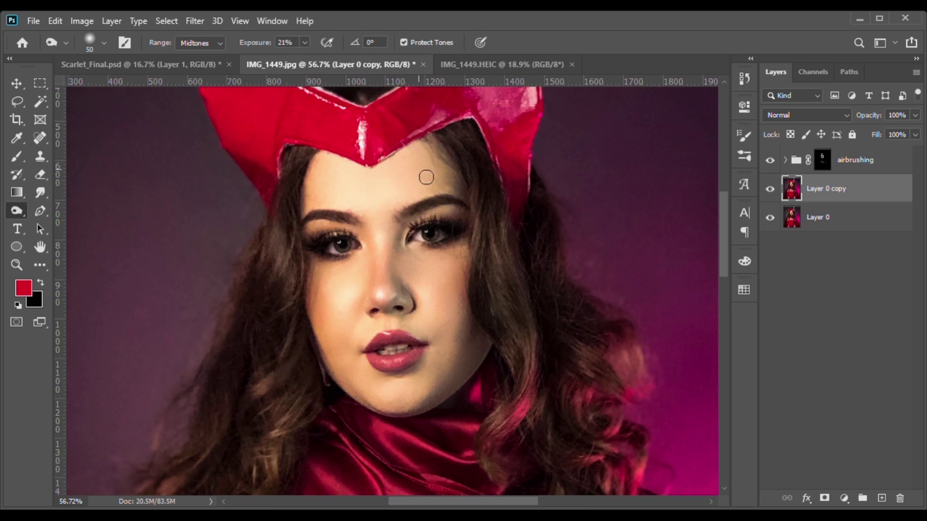
# Burn the shadows around the chest and the upper bodysuit with the brush enlarged to size 125.
pyautogui.moveTo(722, 209)
pyautogui.mouseDown()
pyautogui.moveTo(716, 308)
pyautogui.moveTo(717, 279)
pyautogui.mouseUp()
pyautogui.press(']')
pyautogui.press(']')
pyautogui.press(']')
pyautogui.press(']')
pyautogui.press(']')
pyautogui.press(']')
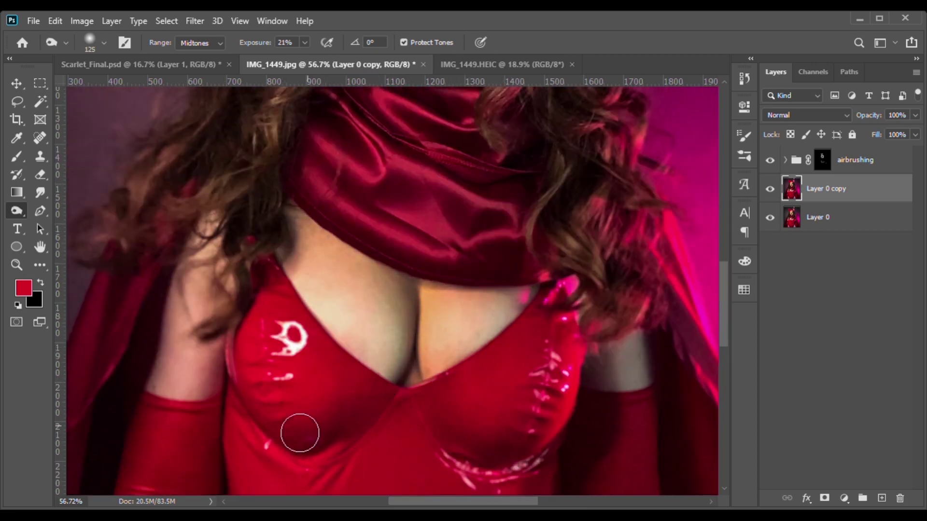
# Burn the lower bodysuit with the brush at size 500 and the thighs at size 200, ending with the hair at size 250.
pyautogui.press('z')
pyautogui.moveTo(438, 342); pyautogui.dragTo(24, 164)
pyautogui.press('o')
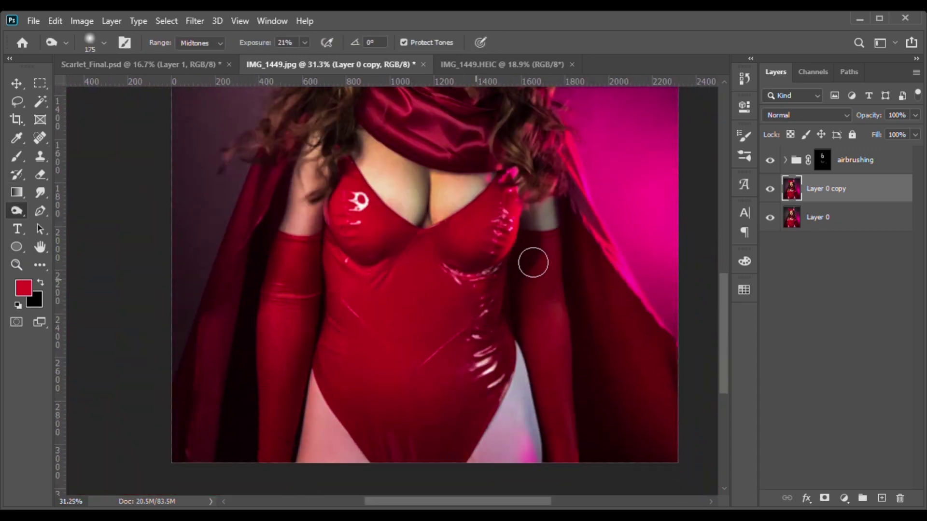
pyautogui.press(']')
pyautogui.press(']')
pyautogui.press(']')
pyautogui.press(']')
pyautogui.press(']')
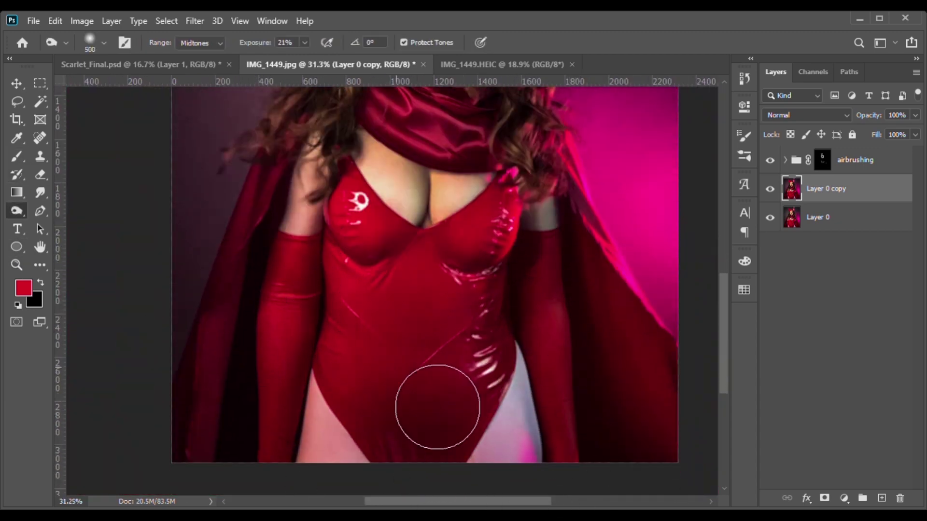
pyautogui.press('[')
pyautogui.press('[')
pyautogui.press('[')
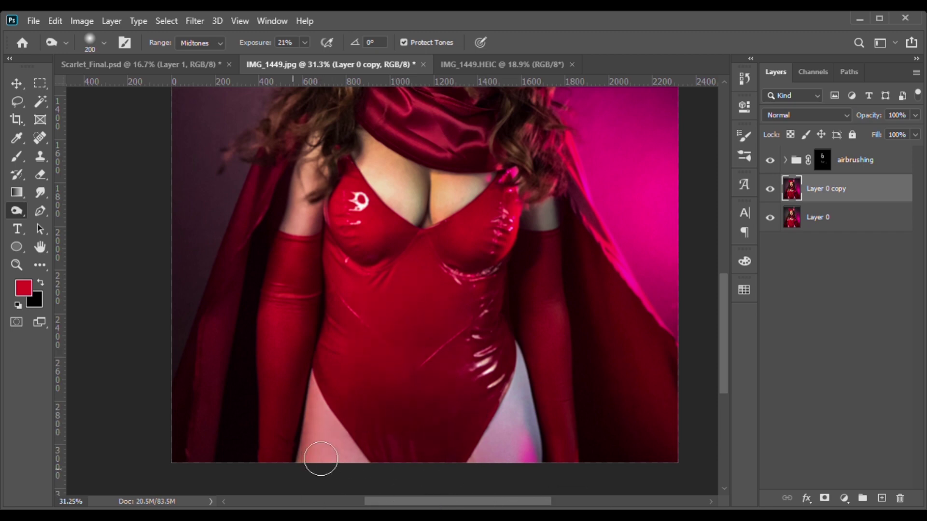
pyautogui.scroll(5, 476, 483)
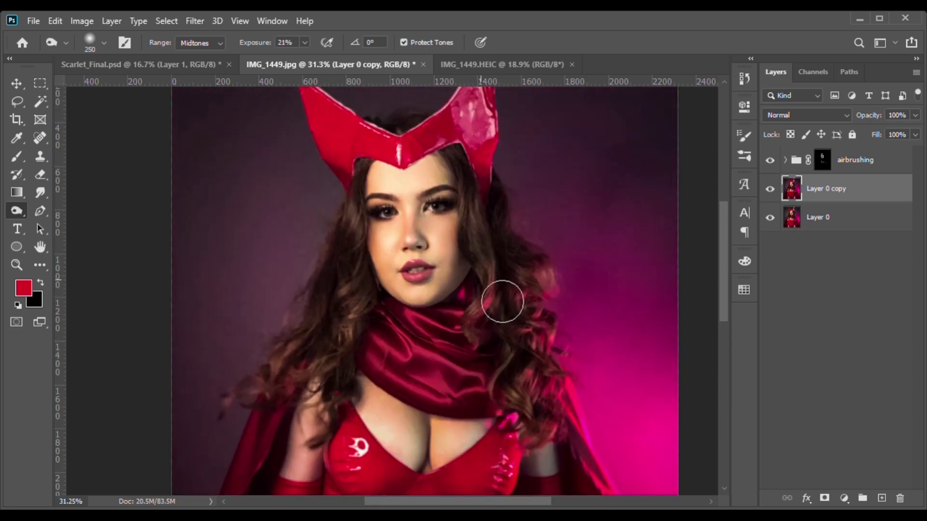
# Compare the whole figure with and without the burning by toggling the visibility of Layer 0 copy.
pyautogui.press('z')
pyautogui.moveTo(425, 287)
pyautogui.mouseDown()
pyautogui.moveTo(387, 287)
pyautogui.moveTo(415, 287)
pyautogui.mouseUp()
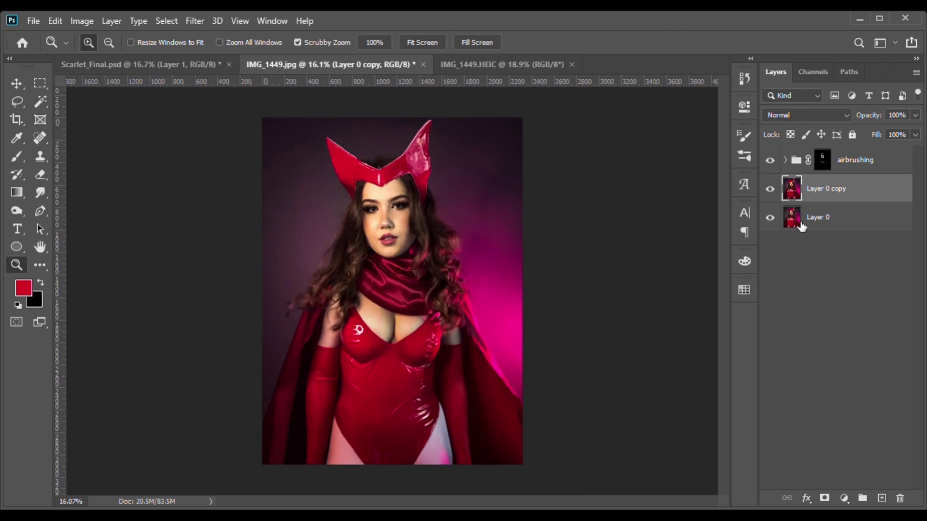
pyautogui.click(771, 190)
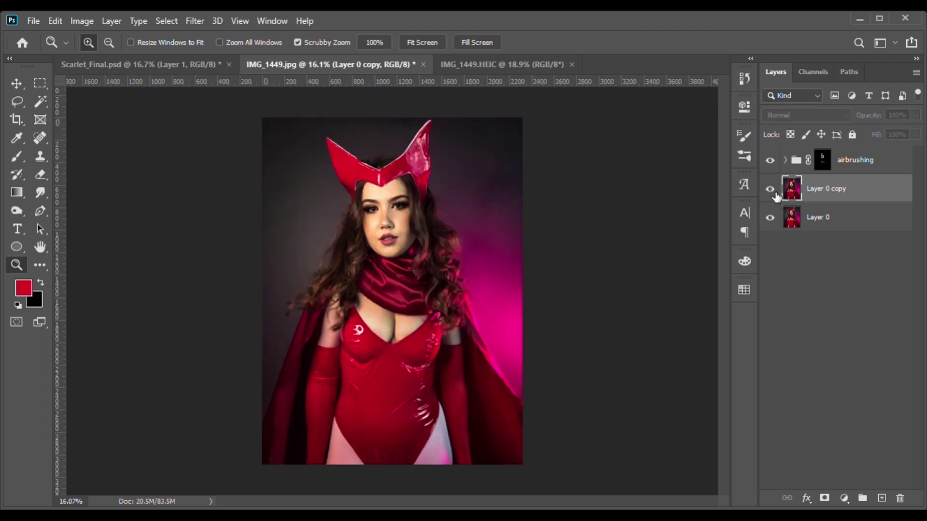
pyautogui.click(771, 189)
pyautogui.click(771, 190)
pyautogui.click(771, 190)
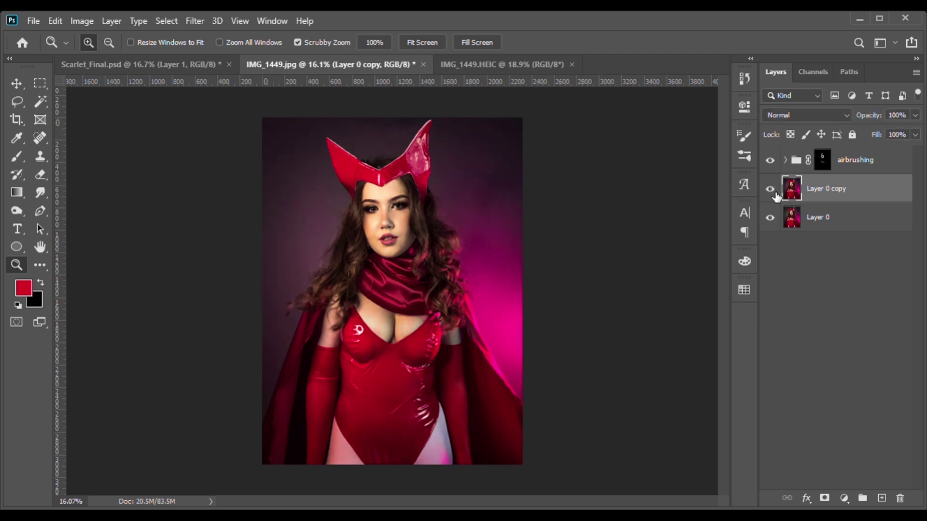
pyautogui.click(771, 189)
pyautogui.click(770, 190)
# Dodge the midtone highlights of the face at 24% exposure, starting with brush size 125 and reducing it for finer areas.
pyautogui.click(16, 211)
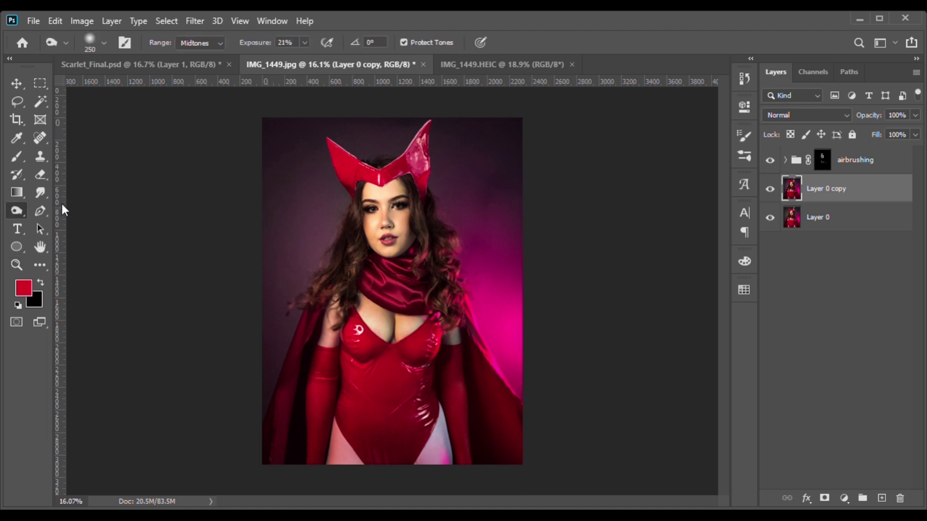
pyautogui.hotkey('shift', 'o')
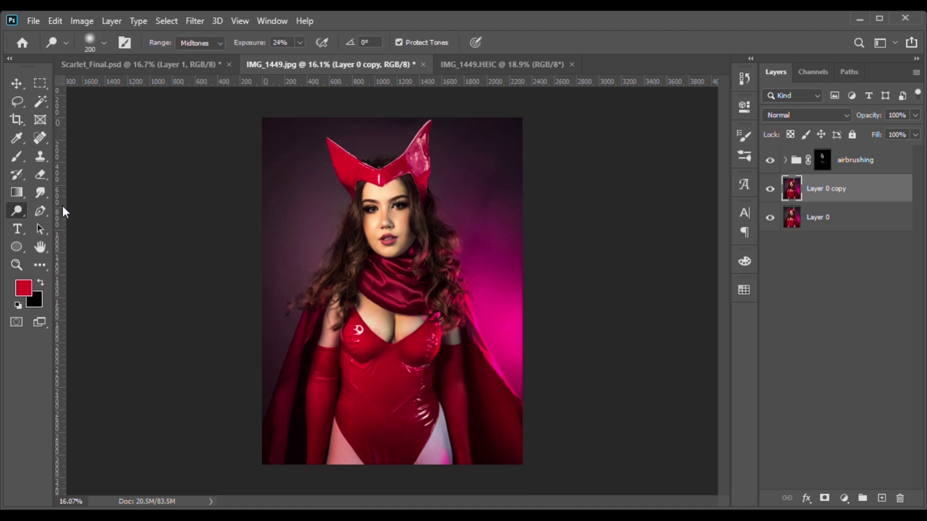
pyautogui.click(16, 264)
pyautogui.moveTo(352, 225); pyautogui.dragTo(565, 242)
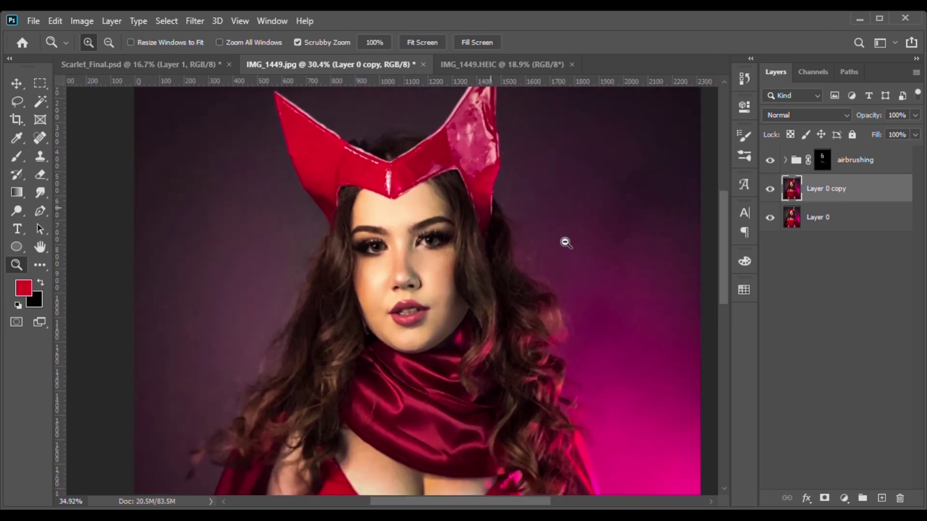
pyautogui.click(11, 214)
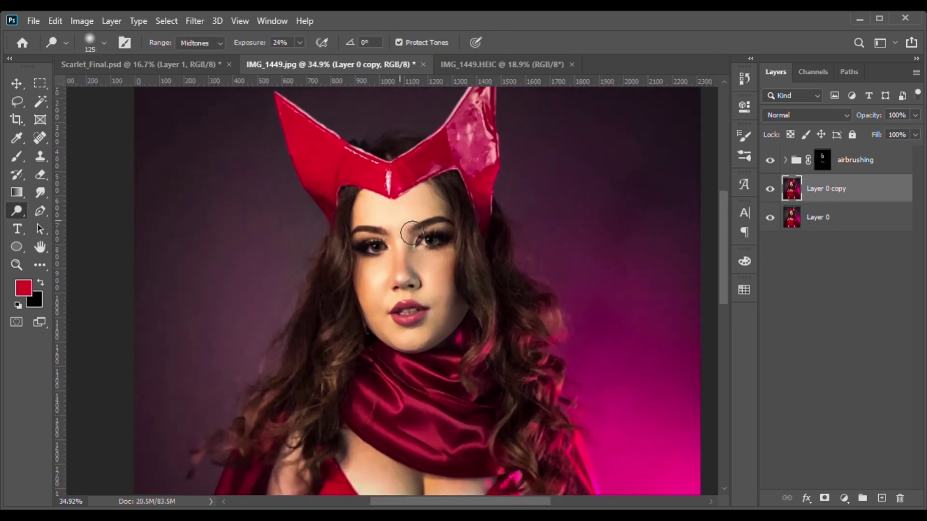
pyautogui.press('[')
pyautogui.press('[')
pyautogui.press('[')
pyautogui.press('[')
pyautogui.press('[')
pyautogui.press('[')
pyautogui.press('[')
pyautogui.press('[')
# Dodge the highlights on the chest and upper arm with the brush at size 150.
pyautogui.scroll(-5, 648, 277)
pyautogui.press(']')
pyautogui.press(']')
pyautogui.press(']')
pyautogui.press(']')
pyautogui.press(']')
pyautogui.press(']')
pyautogui.press(']')
pyautogui.press(']')
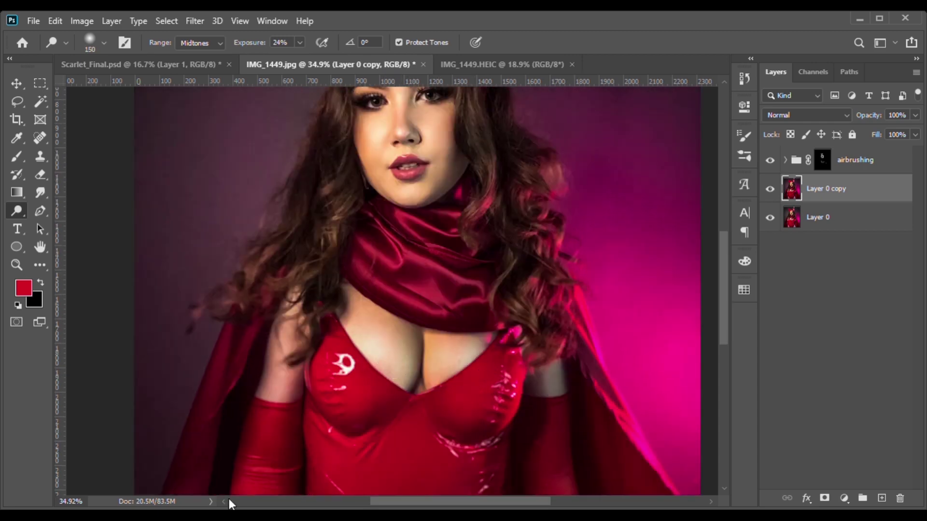
pyautogui.click(17, 265)
pyautogui.moveTo(398, 270); pyautogui.dragTo(384, 270)
pyautogui.scroll(-5, 386, 271)
pyautogui.click(14, 212)
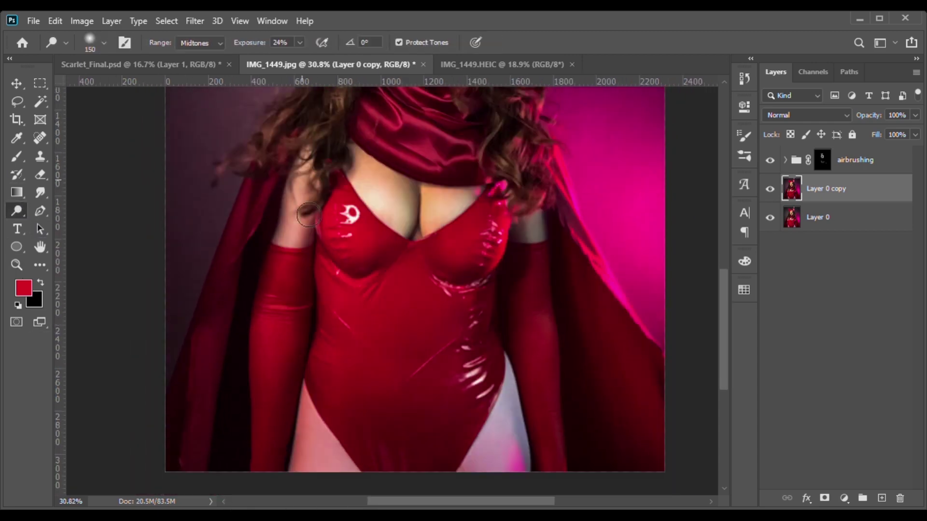
pyautogui.moveTo(309, 215); pyautogui.dragTo(292, 230)
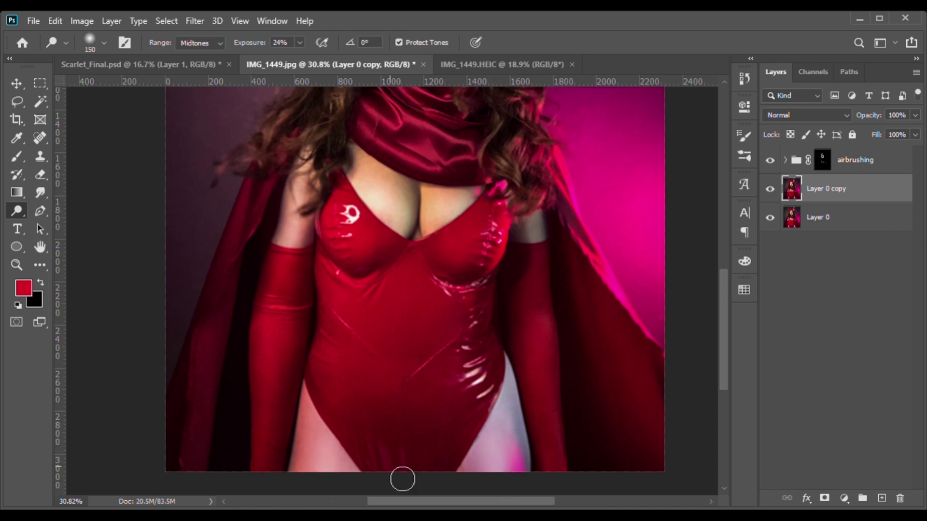
# Enlarge the Dodge brush to size 400 and lighten the lower part of the bodysuit.
pyautogui.press(']')
pyautogui.press(']')
pyautogui.press(']')
pyautogui.press(']')
pyautogui.press(']')
pyautogui.press(']')
pyautogui.press(']')
pyautogui.press(']')
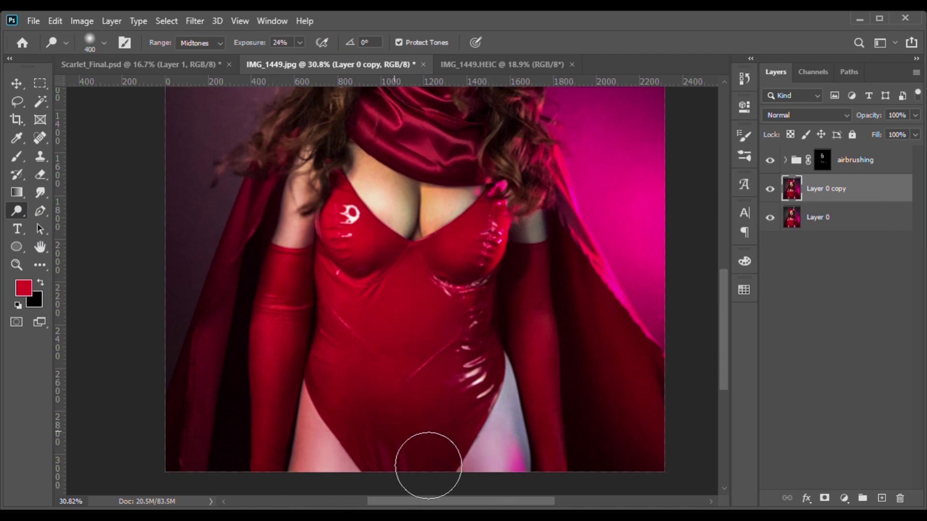
# Reduce the Dodge brush to size 80 and touch up small highlights on the arm and costume.
pyautogui.scroll(5, 678, 310)
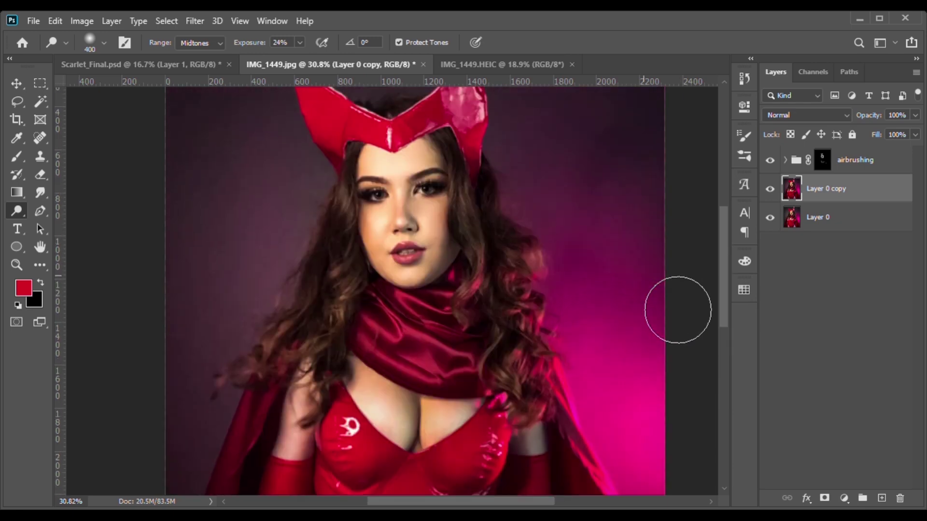
pyautogui.scroll(1, 434, 378)
pyautogui.press('[')
pyautogui.press('[')
pyautogui.press('[')
pyautogui.press('[')
pyautogui.press('[')
pyautogui.press('[')
pyautogui.press('[')
pyautogui.press('[')
pyautogui.press('[')
pyautogui.scroll(-2, 298, 396)
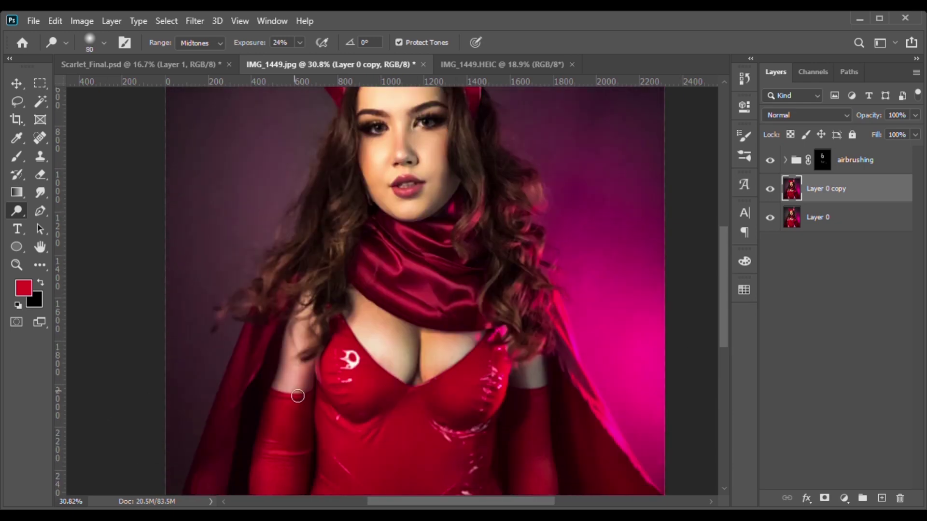
pyautogui.scroll(-2, 298, 396)
pyautogui.scroll(1, 207, 389)
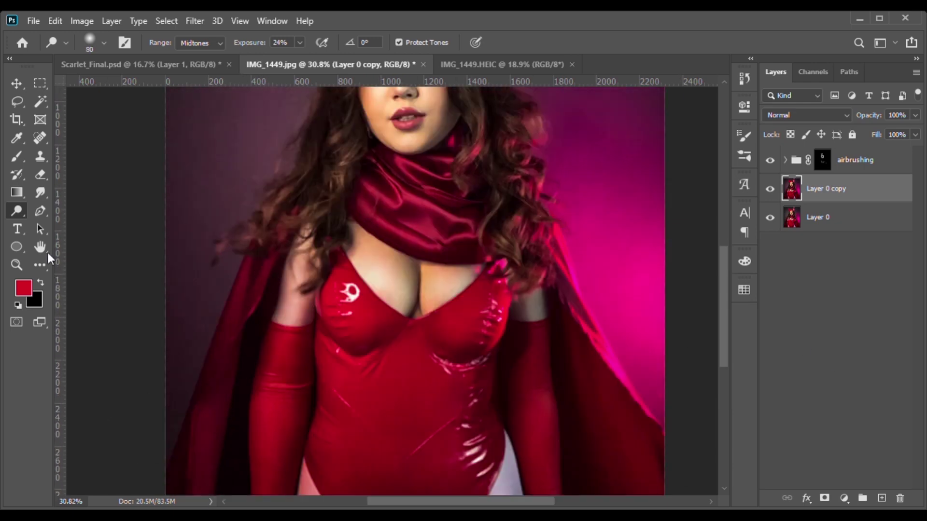
# Compare the figure with and without the dodge-and-burn shading on Layer 0 copy, and switch to Scarlet_Final.psd to examine the finished composite.
pyautogui.press('z')
pyautogui.moveTo(695, 303); pyautogui.dragTo(658, 303)
pyautogui.click(772, 195)
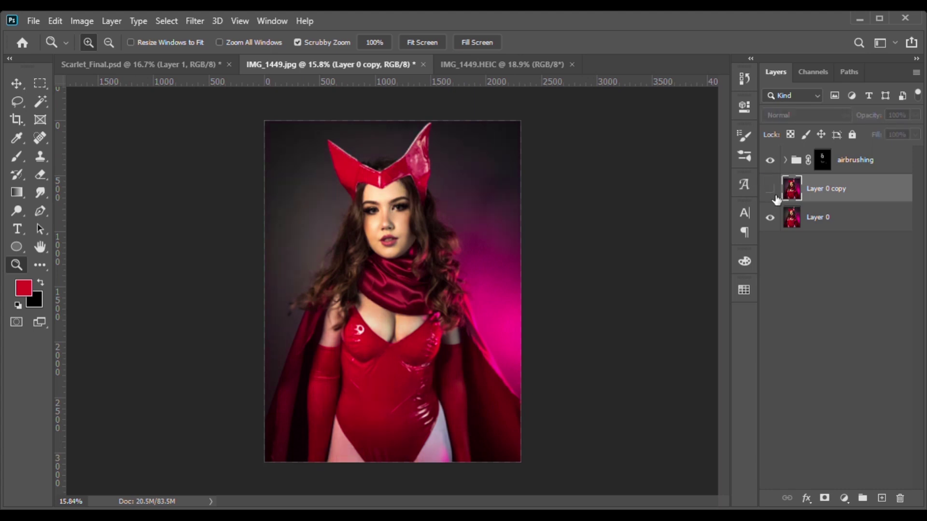
pyautogui.click(773, 194)
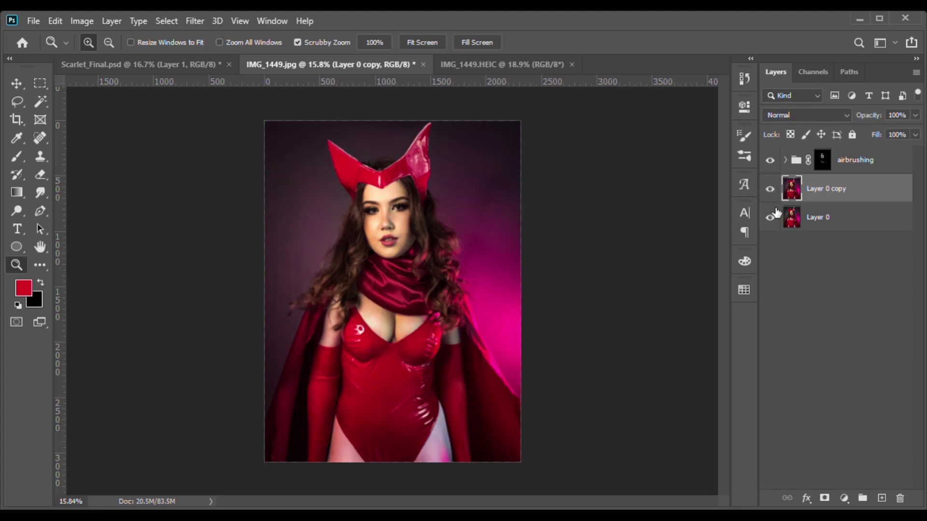
pyautogui.click(774, 194)
pyautogui.click(774, 195)
pyautogui.click(774, 194)
pyautogui.click(774, 194)
pyautogui.click(774, 194)
pyautogui.click(774, 194)
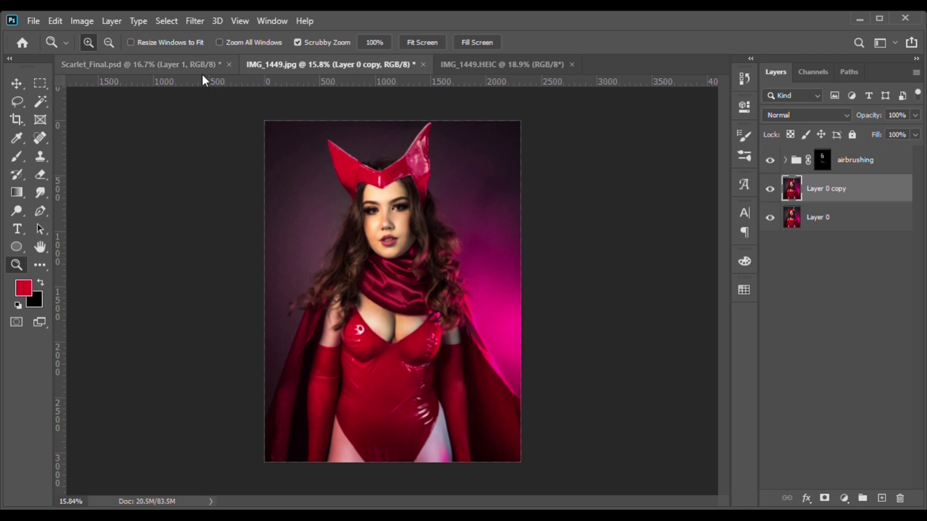
pyautogui.click(187, 65)
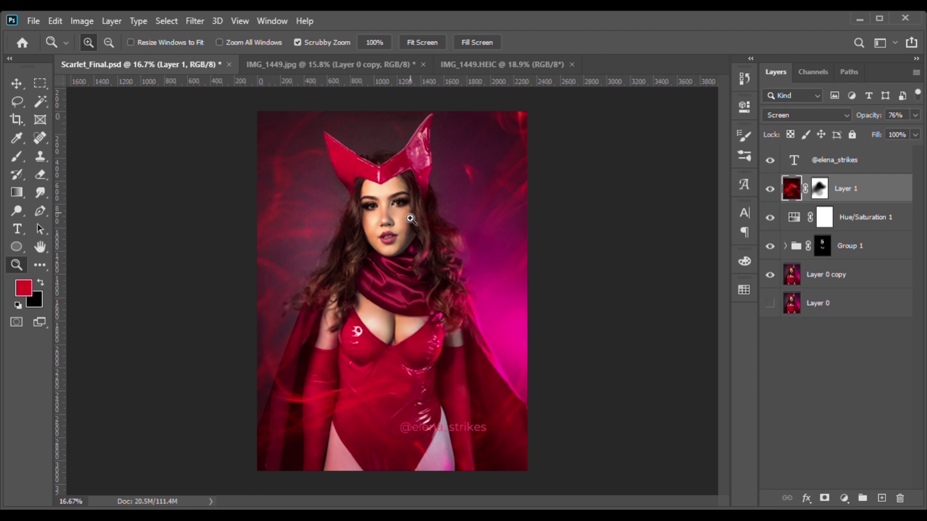
# In IMG_1449.jpg, paste the smoke image above the airbrushing group and rotate it 90 degrees.
pyautogui.click(311, 61)
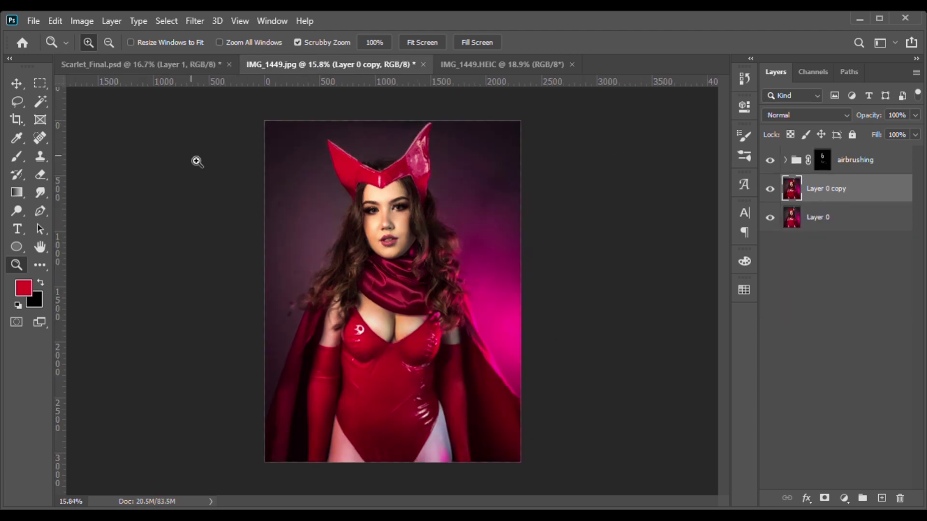
pyautogui.scroll(1, 489, 156)
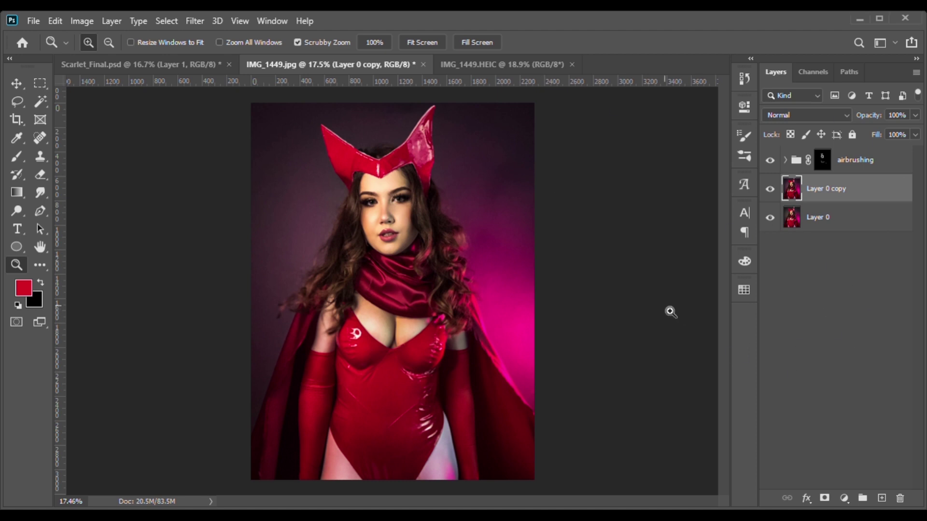
pyautogui.click(869, 166)
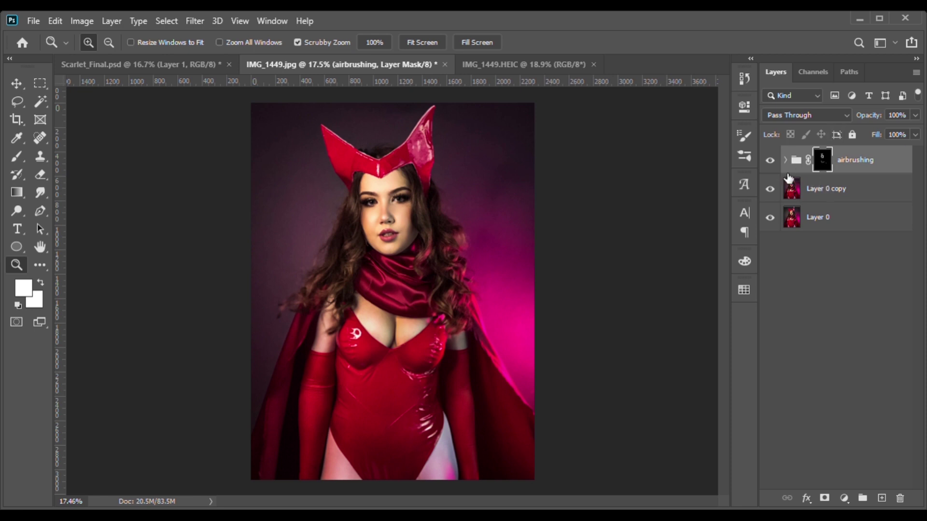
pyautogui.hotkey('ctrl', 'v')
pyautogui.hotkey('ctrl', 't')
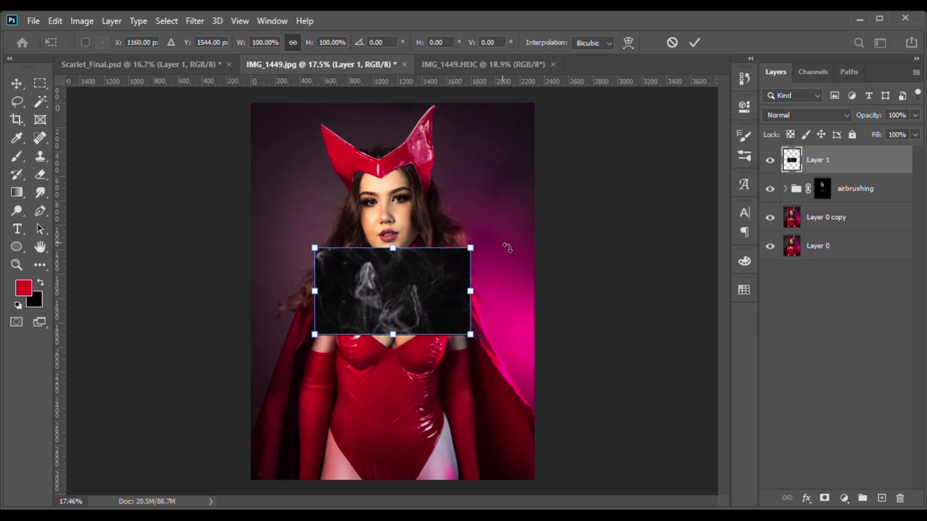
pyautogui.moveTo(511, 237); pyautogui.dragTo(477, 420)
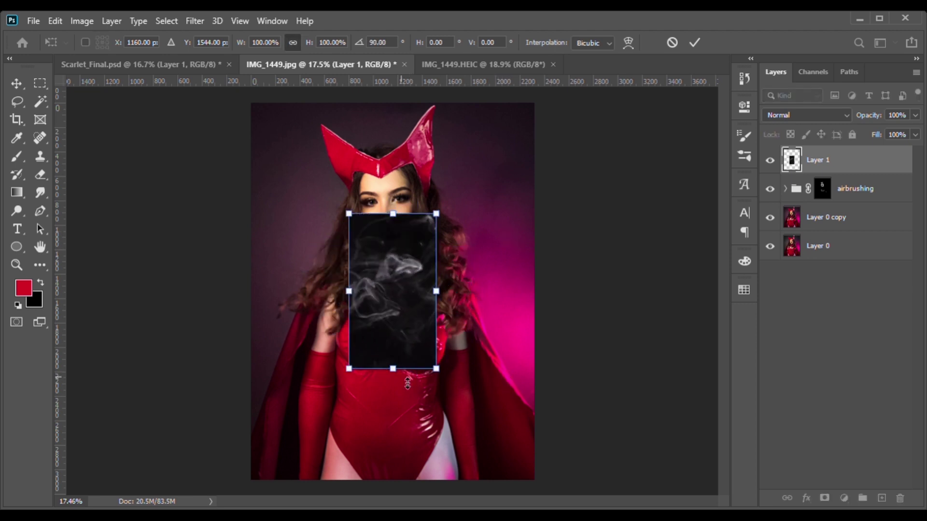
# Scale the rotated smoke image proportionally to 327.40% so it covers the whole canvas, and apply the transform.
pyautogui.moveTo(403, 376); pyautogui.dragTo(402, 467)
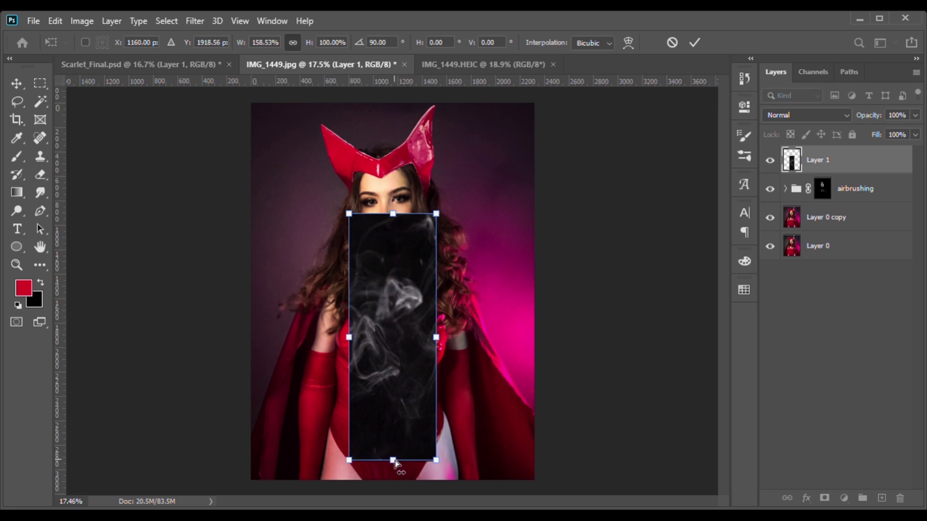
pyautogui.hotkey('ctrl', 'z')
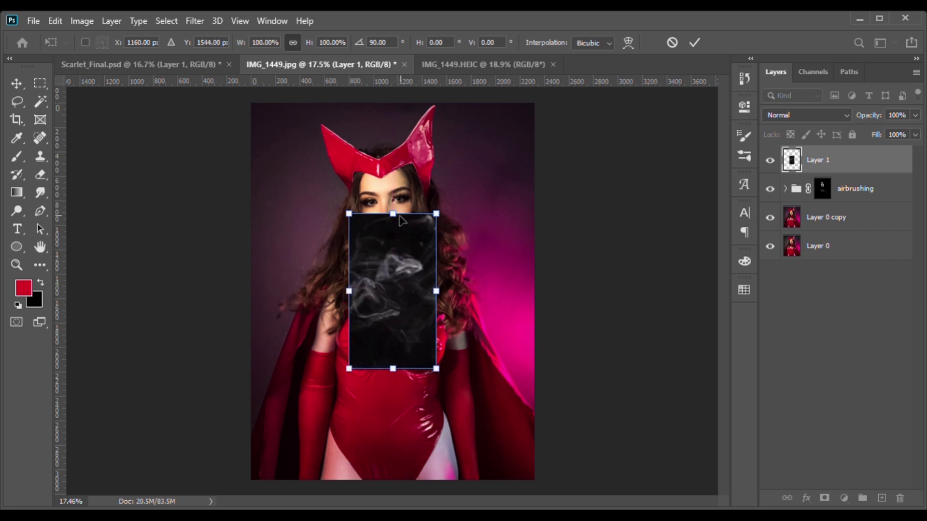
pyautogui.moveTo(400, 219); pyautogui.dragTo(390, 271)
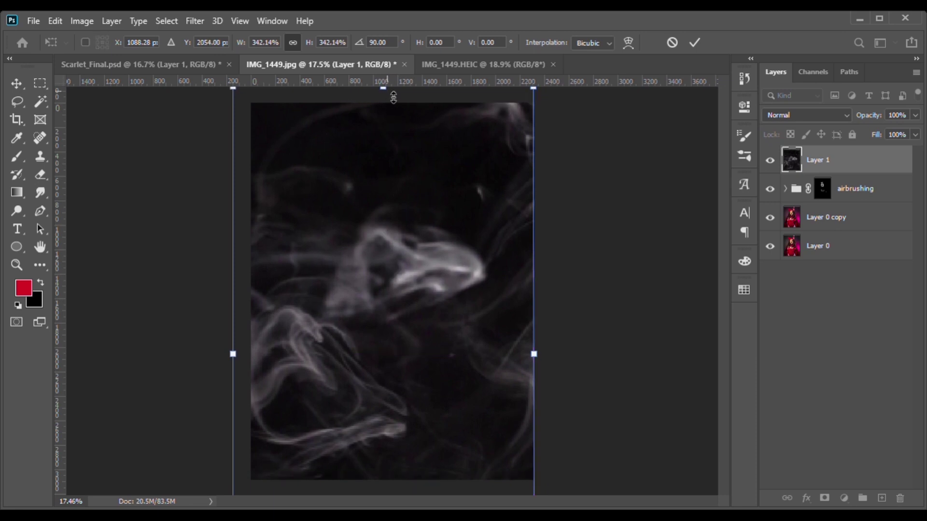
pyautogui.moveTo(391, 95); pyautogui.dragTo(393, 111)
pyautogui.moveTo(389, 250); pyautogui.dragTo(392, 239)
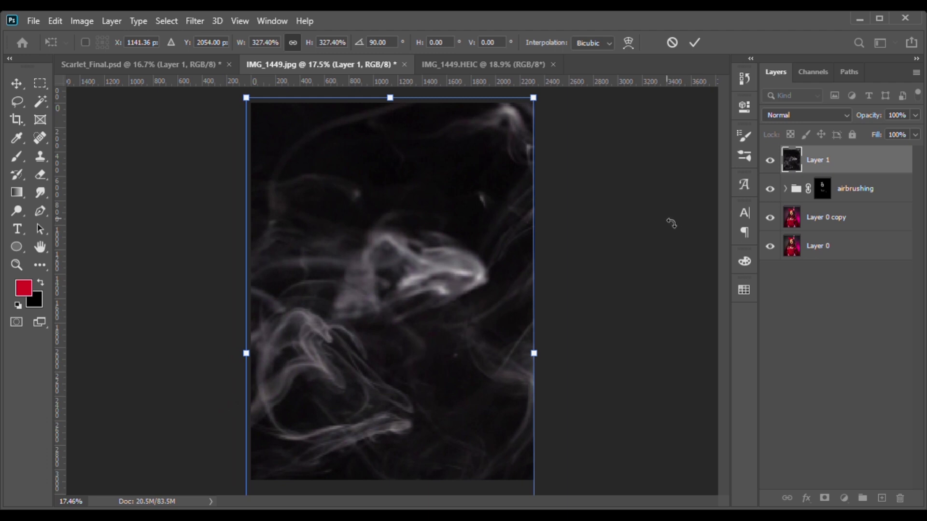
pyautogui.press('Return')
pyautogui.press('z')
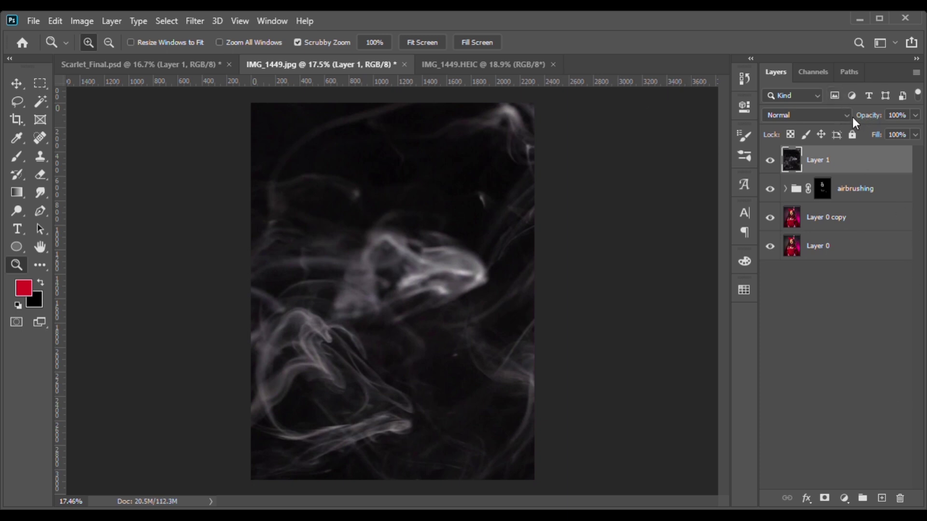
# Try out different blend modes on the smoke layer and set it to Screen.
pyautogui.click(17, 156)
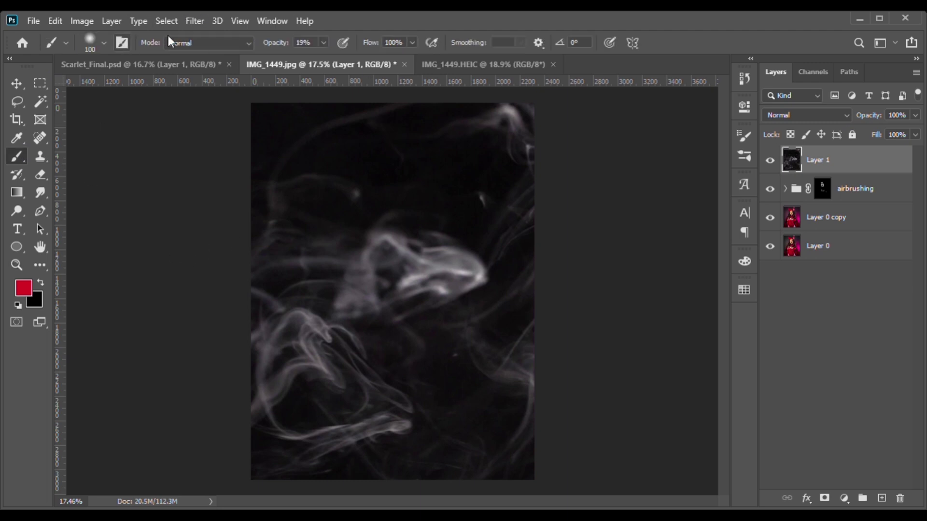
pyautogui.click(18, 86)
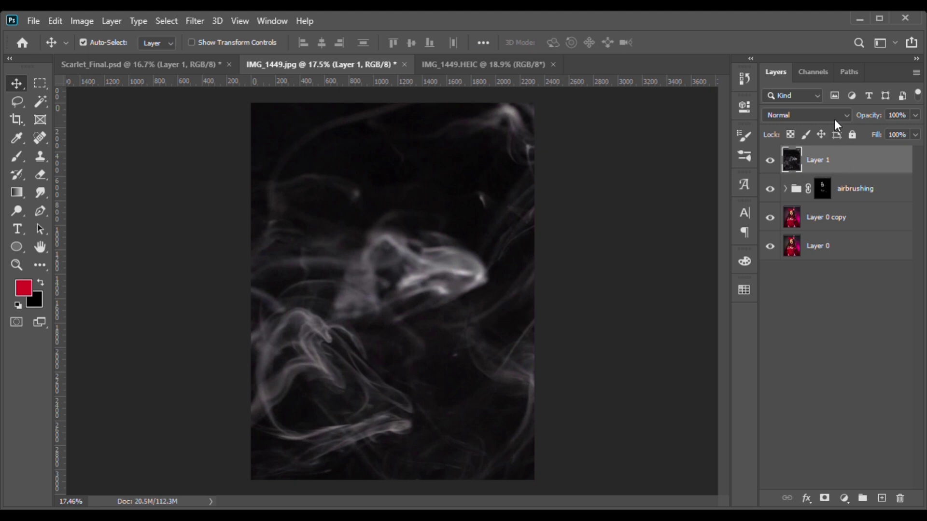
pyautogui.scroll(-1, 845, 116)
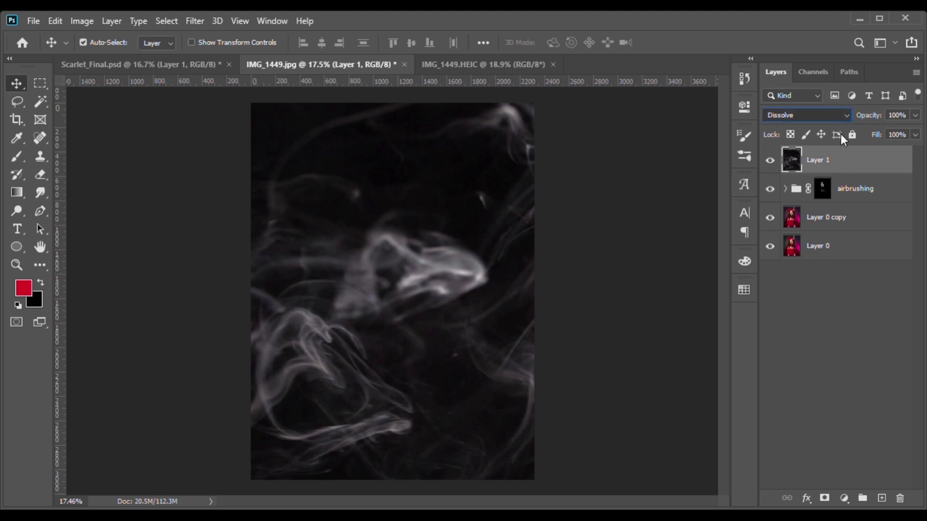
pyautogui.press('Down')
pyautogui.press('Up')
pyautogui.press('Up')
pyautogui.press('Down')
pyautogui.press('Down')
pyautogui.press('Down')
pyautogui.press('Down')
pyautogui.press('Down')
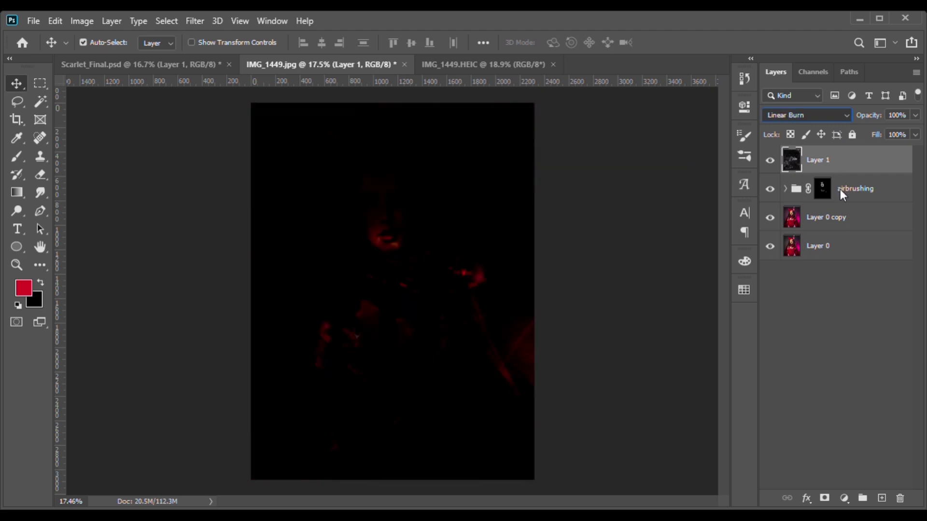
pyautogui.press('Down')
pyautogui.press('Down')
pyautogui.press('Down')
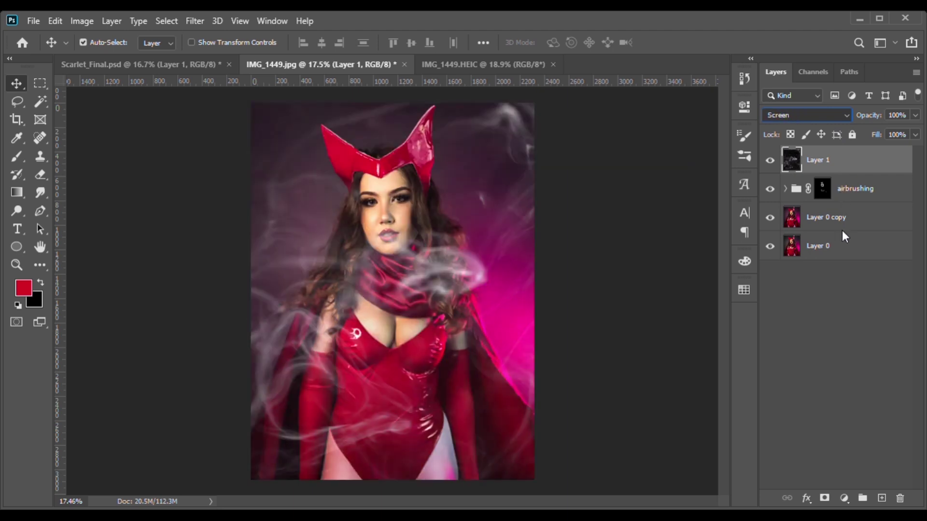
pyautogui.press('Down')
pyautogui.press('Down')
pyautogui.press('Down')
pyautogui.press('Down')
pyautogui.press('Down')
pyautogui.press('Down')
pyautogui.press('Down')
pyautogui.press('Down')
pyautogui.press('Down')
pyautogui.press('Down')
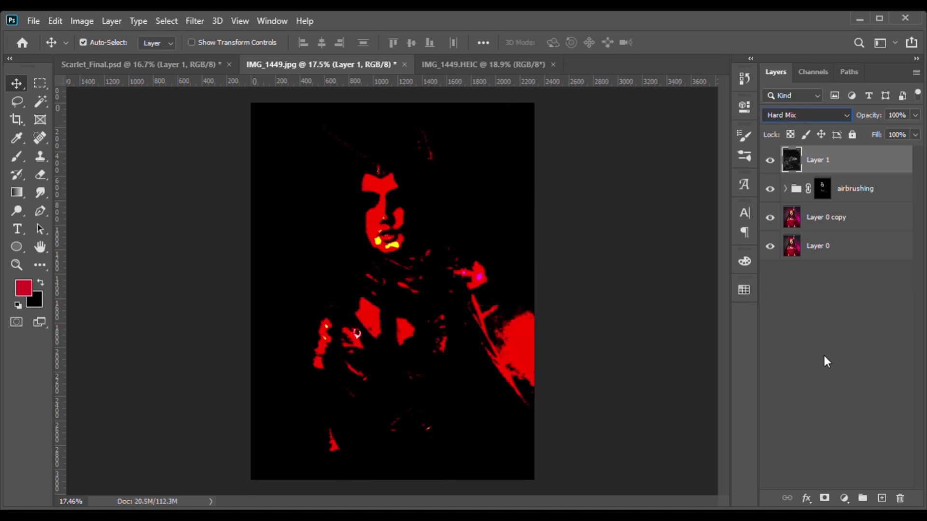
pyautogui.press('Down')
pyautogui.press('Down')
pyautogui.press('Down')
pyautogui.press('Down')
pyautogui.press('Down')
pyautogui.press('Down')
pyautogui.press('Down')
pyautogui.press('Down')
pyautogui.press('Up')
pyautogui.press('Up')
pyautogui.press('Up')
pyautogui.press('Up')
pyautogui.press('Up')
pyautogui.press('Up')
pyautogui.press('Up')
pyautogui.press('Up')
pyautogui.press('Up')
pyautogui.press('Up')
pyautogui.press('Up')
pyautogui.press('Up')
pyautogui.press('Up')
pyautogui.press('Up')
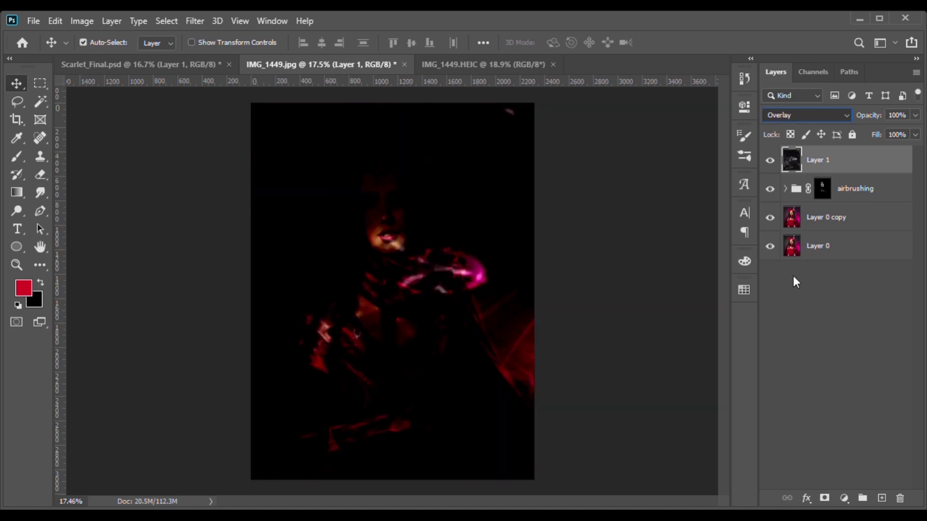
pyautogui.press('Up')
pyautogui.press('Up')
pyautogui.press('Up')
pyautogui.press('Up')
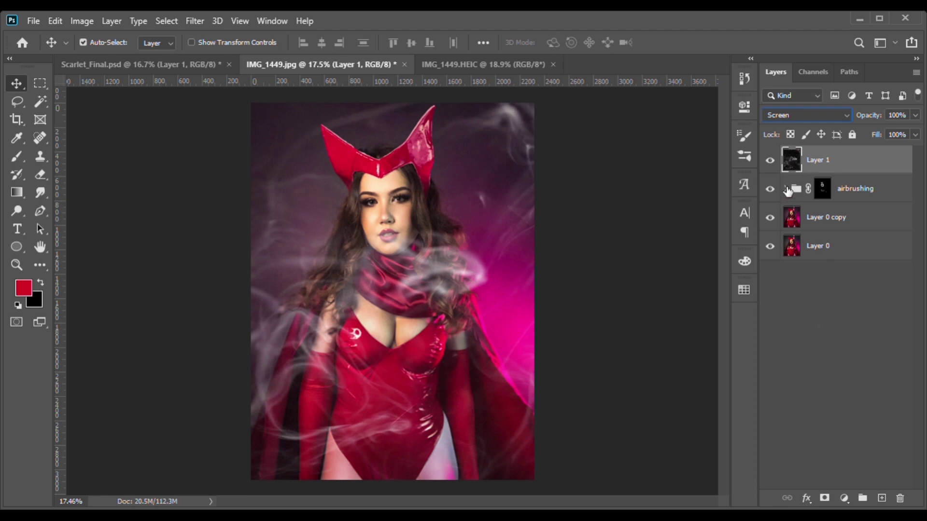
pyautogui.scroll(8, 804, 120)
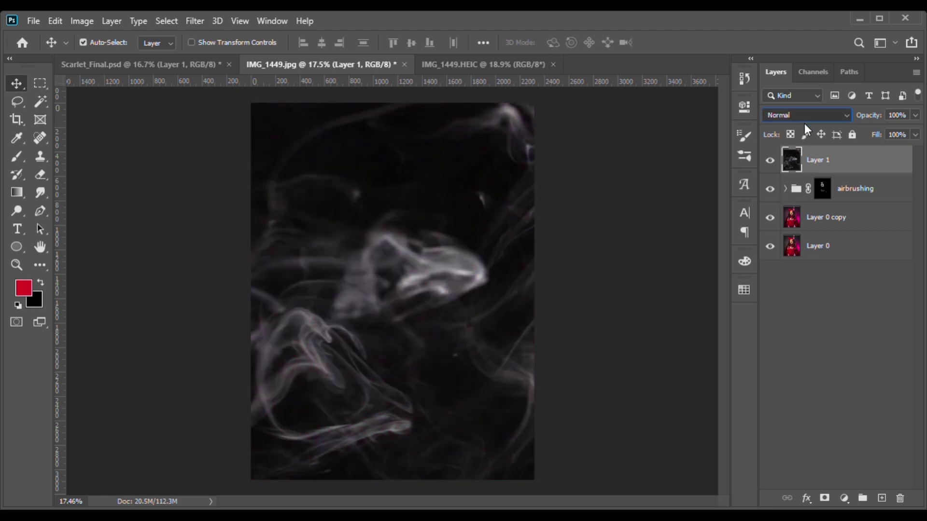
pyautogui.hotkey('alt', 'shift', 's')
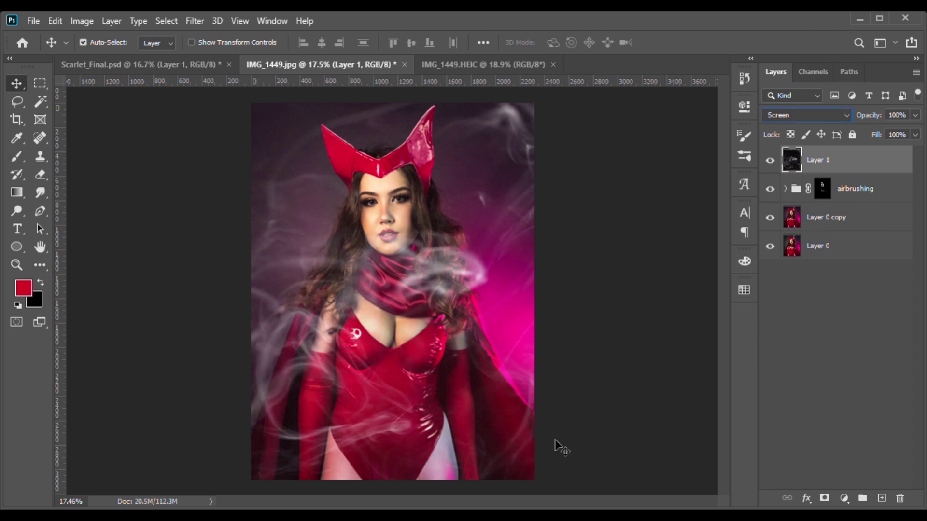
# Choose a bright red foreground colour and set the Brush tool's mode to Color.
pyautogui.click(16, 157)
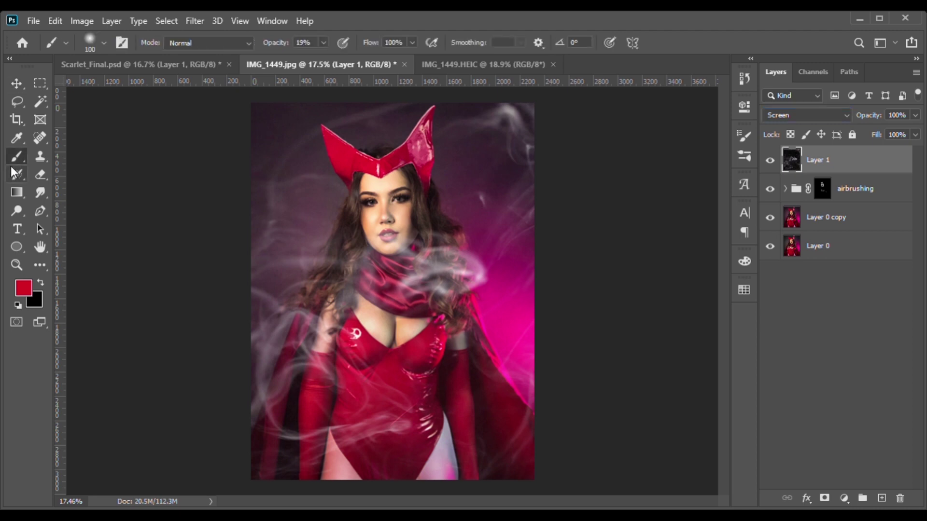
pyautogui.press('alt')
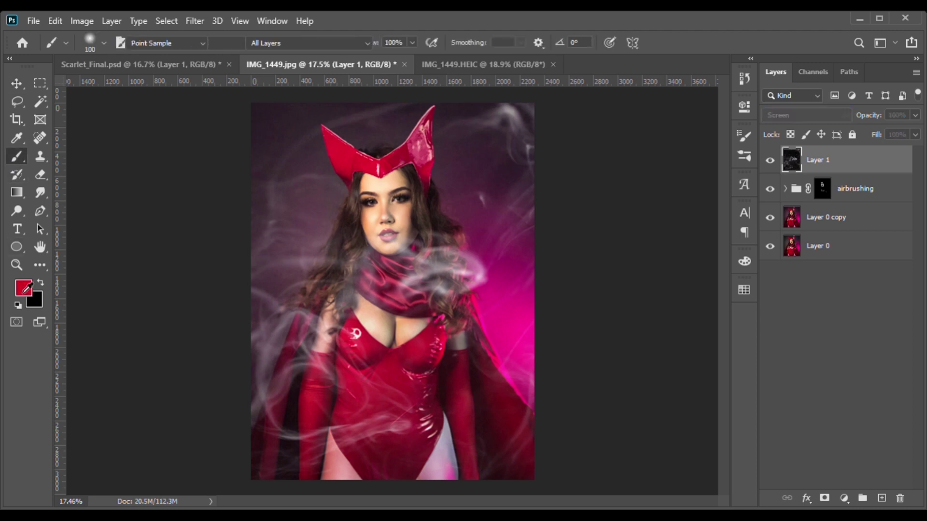
pyautogui.press('i')
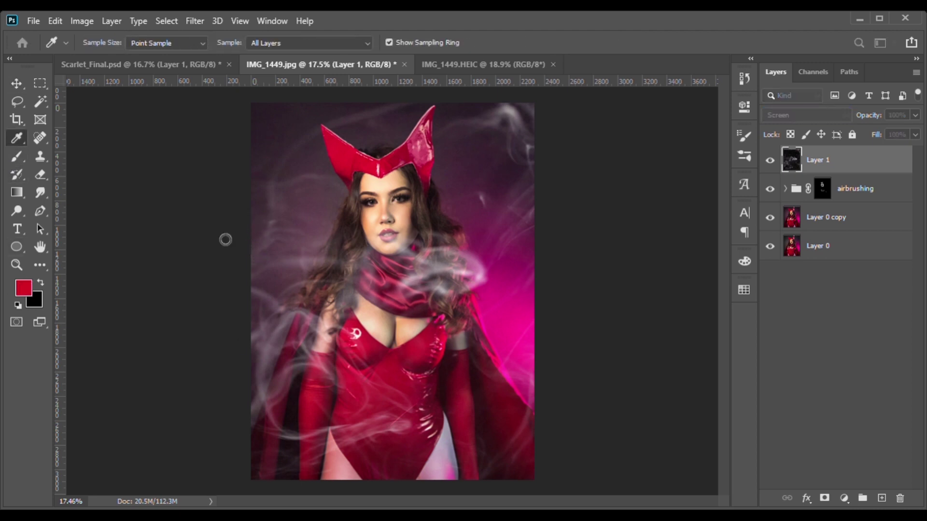
pyautogui.press('b')
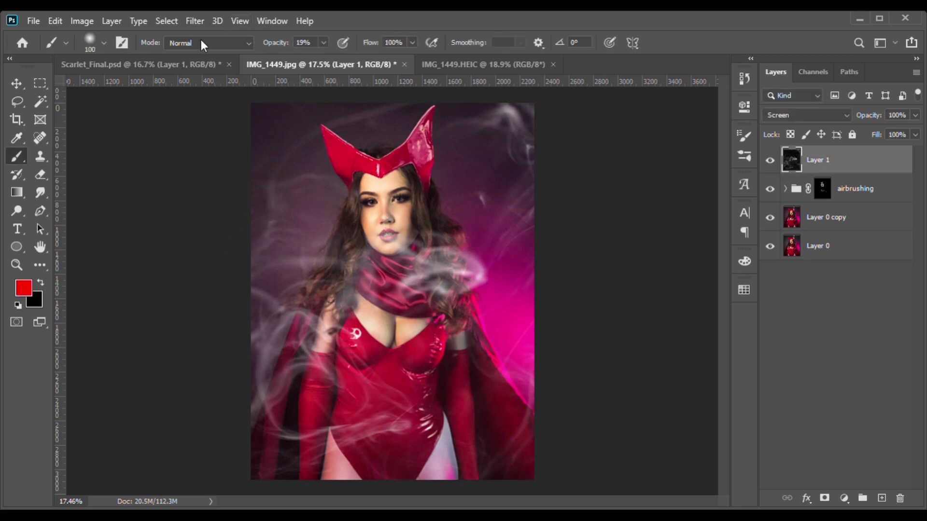
pyautogui.hotkey('shift', 'alt', 'c')
pyautogui.press('v')
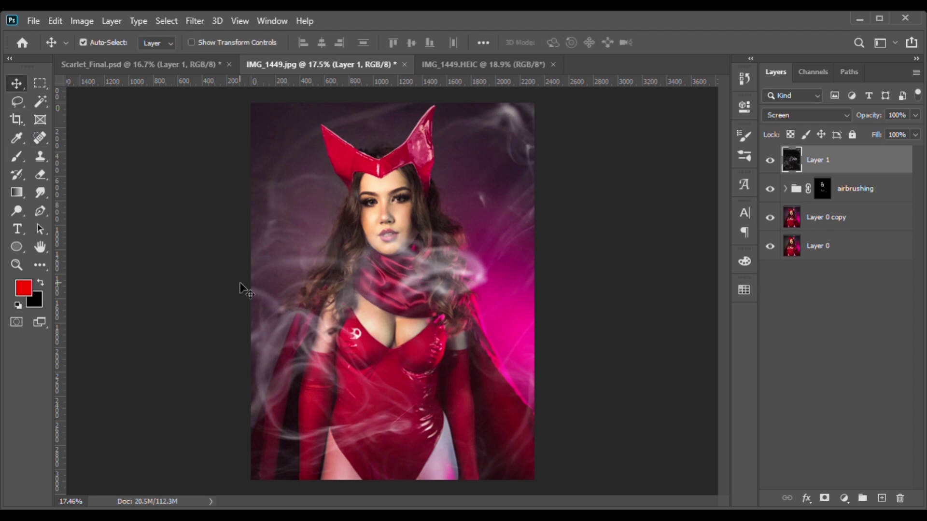
pyautogui.click(18, 155)
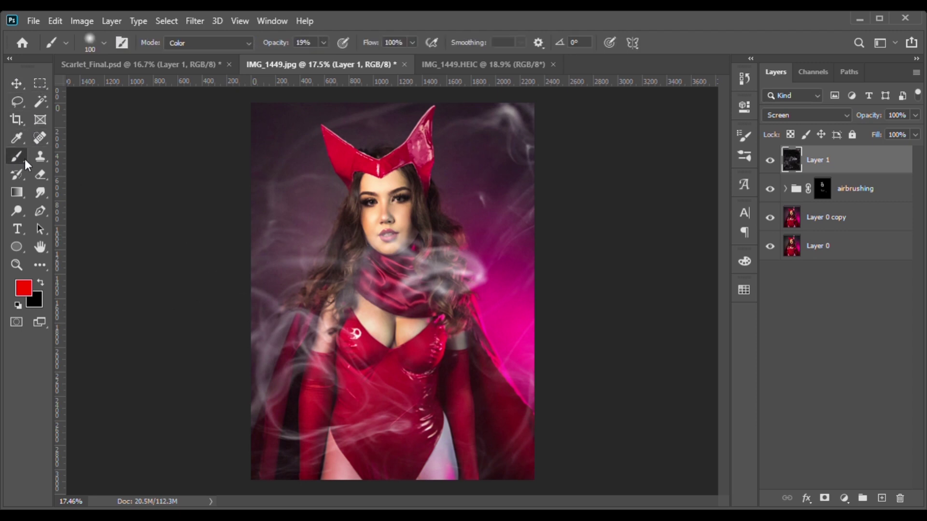
# Enlarge the brush to size 800 at 100% opacity and tint the smoke red around the headpiece, hair and scarf.
pyautogui.press(']')
pyautogui.press(']')
pyautogui.press(']')
pyautogui.press(']')
pyautogui.press(']')
pyautogui.press(']')
pyautogui.press(']')
pyautogui.press(']')
pyautogui.press(']')
pyautogui.moveTo(280, 166); pyautogui.dragTo(470, 161)
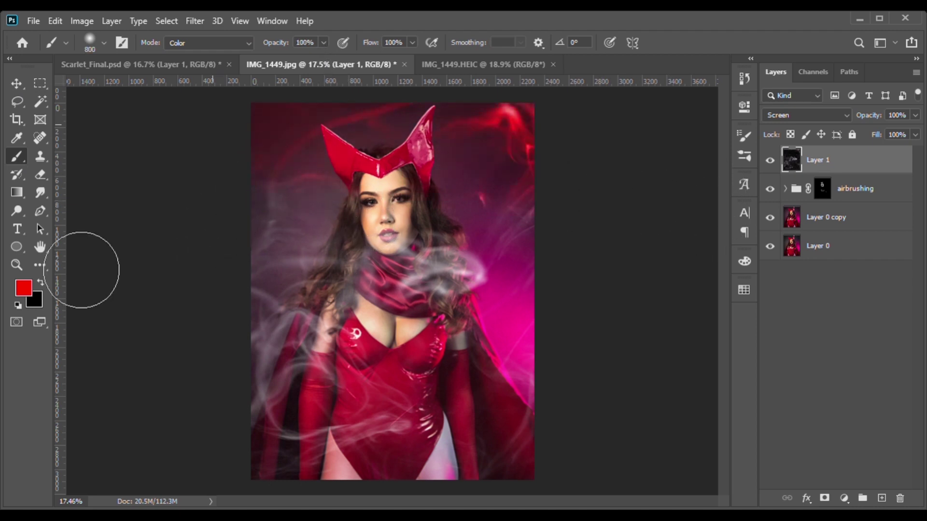
pyautogui.moveTo(81, 269); pyautogui.dragTo(685, 248)
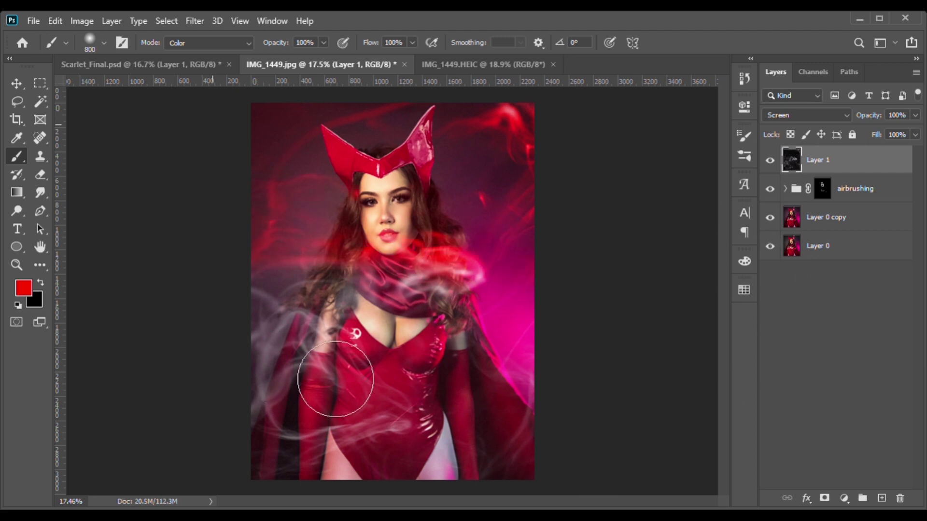
# Tint the remaining smoke over the cape and bodysuit red, enlarging the brush to size 900.
pyautogui.moveTo(336, 379)
pyautogui.mouseDown()
pyautogui.moveTo(392, 396)
pyautogui.moveTo(558, 391)
pyautogui.moveTo(492, 397)
pyautogui.moveTo(534, 443)
pyautogui.moveTo(277, 451)
pyautogui.mouseUp()
pyautogui.press(']')
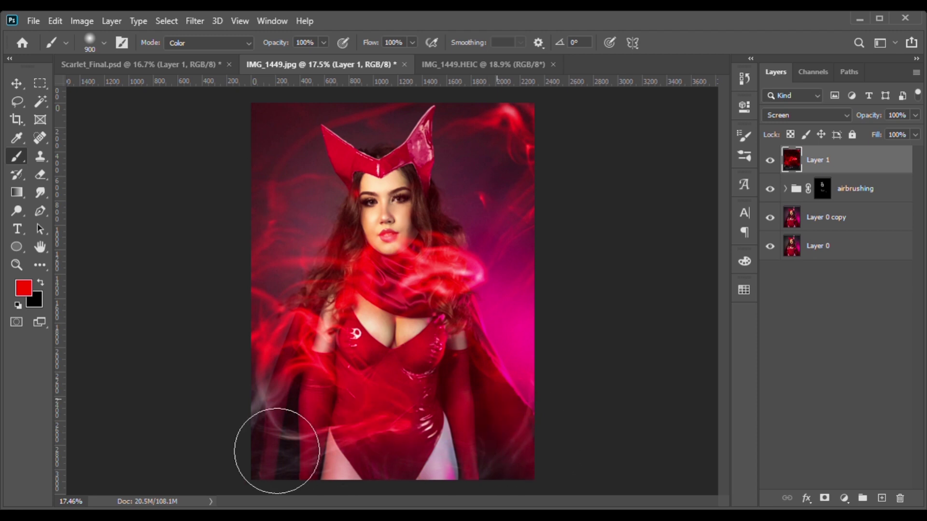
pyautogui.moveTo(241, 426); pyautogui.dragTo(305, 286)
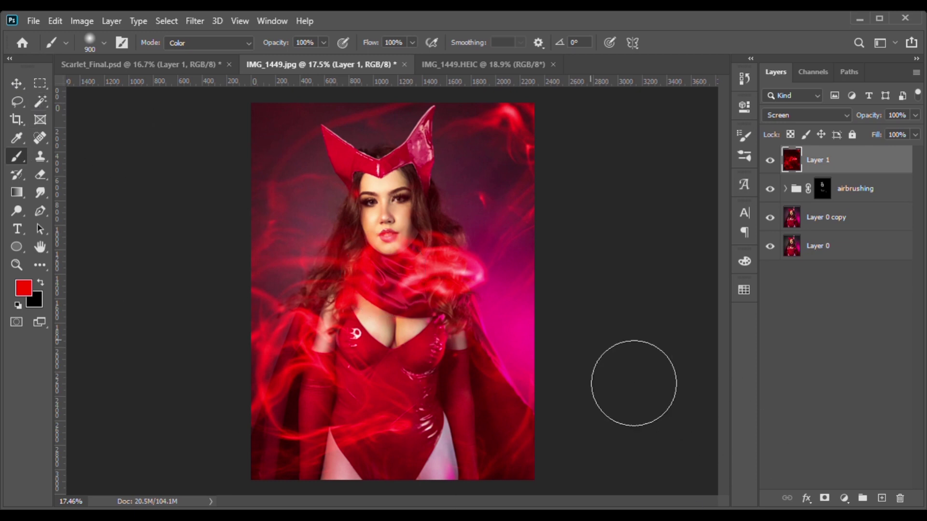
# Add a layer mask to the smoke layer and prepare a black brush in Normal mode.
pyautogui.click(824, 498)
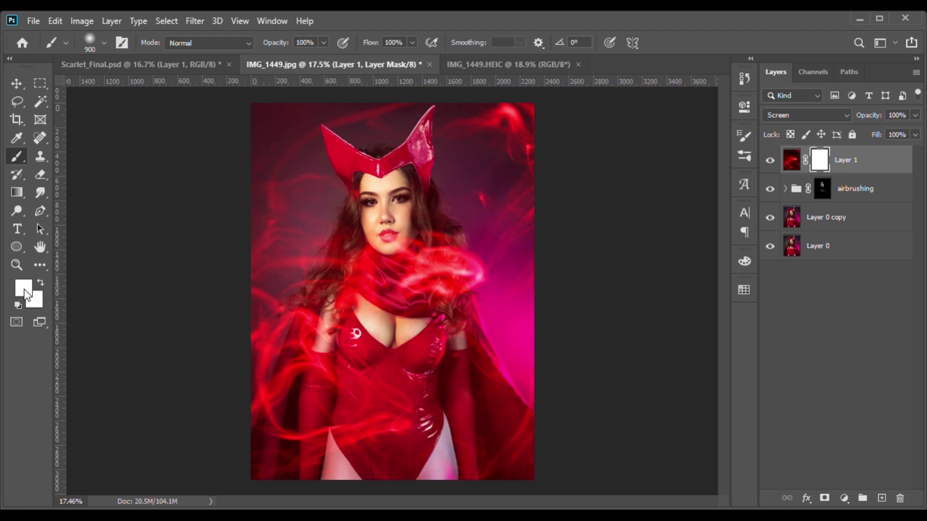
pyautogui.press('alt')
pyautogui.press('i')
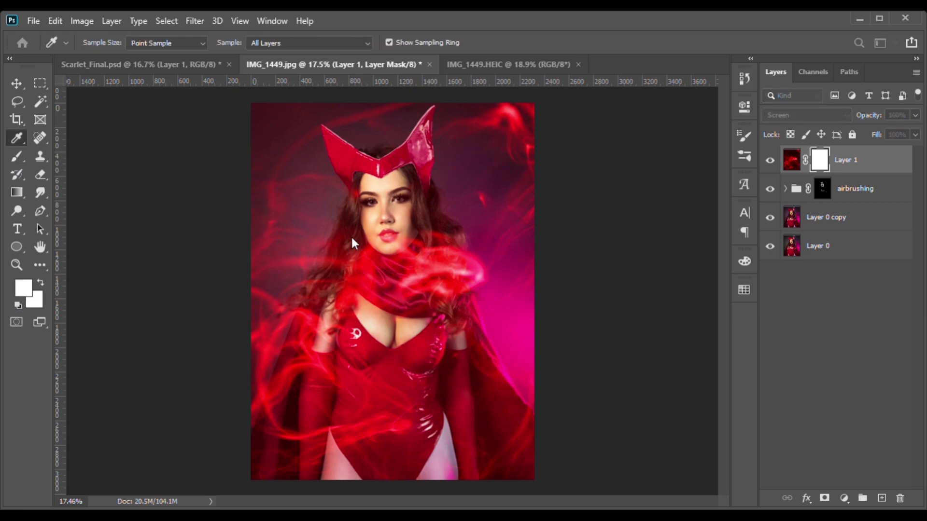
pyautogui.press('b')
pyautogui.press('d')
pyautogui.click(202, 43)
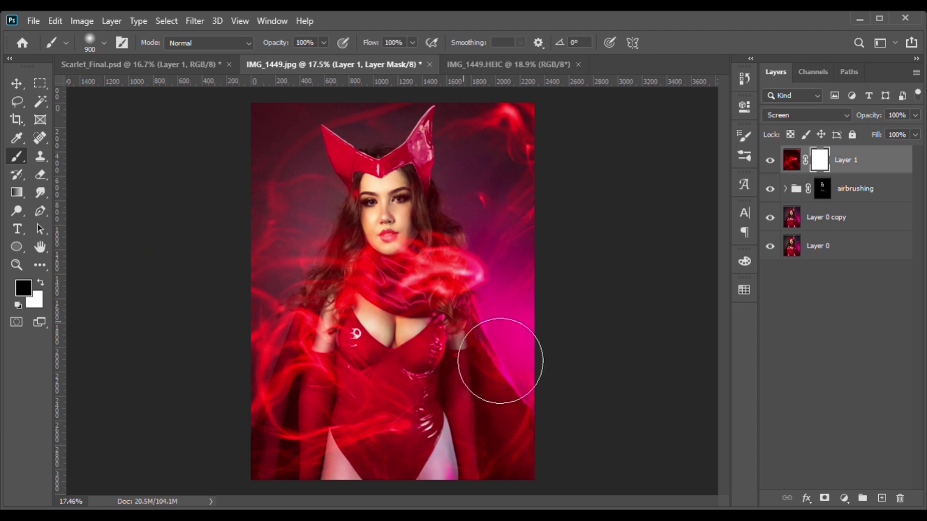
# Mask the smoke off the face, hair and scarf, and soften it over the cape with the brush at 42% opacity.
pyautogui.moveTo(434, 321)
pyautogui.mouseDown()
pyautogui.moveTo(439, 289)
pyautogui.moveTo(429, 291)
pyautogui.moveTo(425, 255)
pyautogui.moveTo(439, 238)
pyautogui.moveTo(434, 259)
pyautogui.moveTo(452, 307)
pyautogui.moveTo(488, 326)
pyautogui.moveTo(427, 321)
pyautogui.moveTo(441, 312)
pyautogui.moveTo(420, 256)
pyautogui.moveTo(430, 232)
pyautogui.moveTo(443, 260)
pyautogui.moveTo(441, 327)
pyautogui.mouseUp()
pyautogui.hotkey('ctrl', 'z')
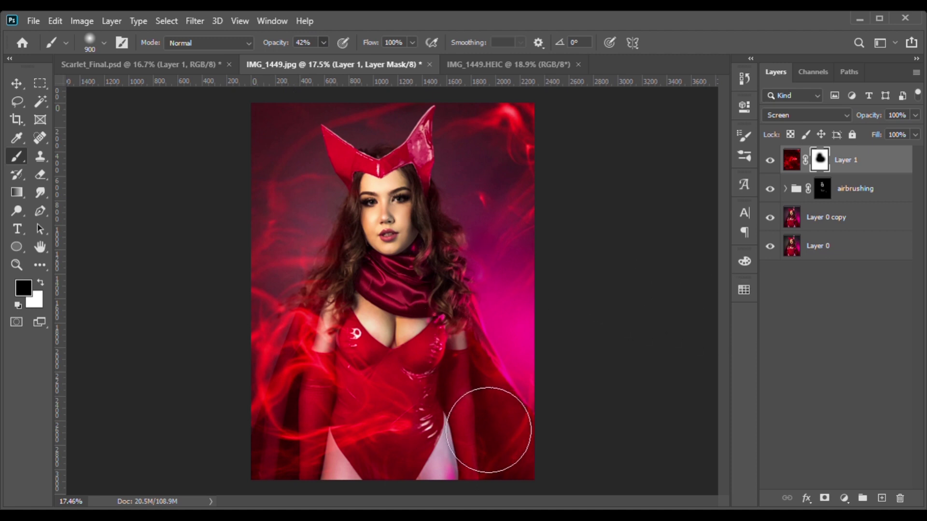
pyautogui.moveTo(497, 341)
pyautogui.mouseDown()
pyautogui.moveTo(485, 325)
pyautogui.moveTo(469, 354)
pyautogui.moveTo(423, 383)
pyautogui.moveTo(423, 366)
pyautogui.moveTo(393, 372)
pyautogui.moveTo(379, 401)
pyautogui.moveTo(358, 386)
pyautogui.moveTo(339, 391)
pyautogui.moveTo(329, 407)
pyautogui.moveTo(295, 410)
pyautogui.moveTo(415, 324)
pyautogui.moveTo(391, 319)
pyautogui.moveTo(389, 249)
pyautogui.mouseUp()
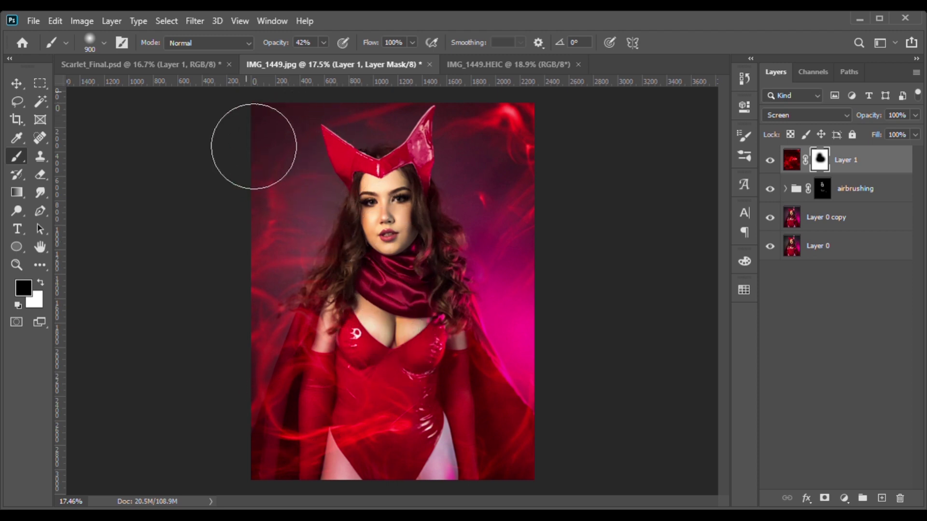
# Lightly mask the smoke over the cape and bodysuit with the brush at 26% opacity, and compare the result with Scarlet_Final.psd.
pyautogui.hotkey('ctrl', 'z')
pyautogui.moveTo(261, 83)
pyautogui.mouseDown()
pyautogui.moveTo(264, 111)
pyautogui.moveTo(268, 91)
pyautogui.mouseUp()
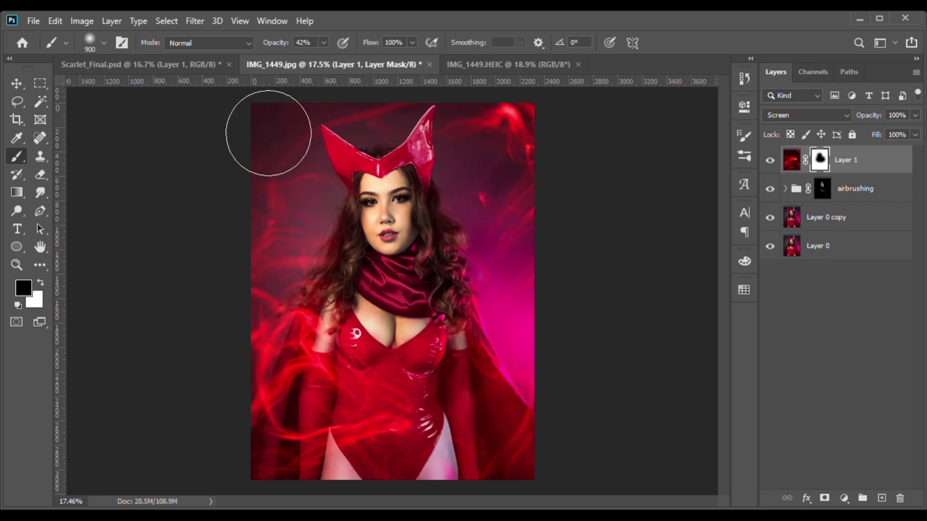
pyautogui.moveTo(255, 407)
pyautogui.mouseDown()
pyautogui.moveTo(347, 370)
pyautogui.moveTo(292, 406)
pyautogui.moveTo(378, 399)
pyautogui.moveTo(364, 382)
pyautogui.mouseUp()
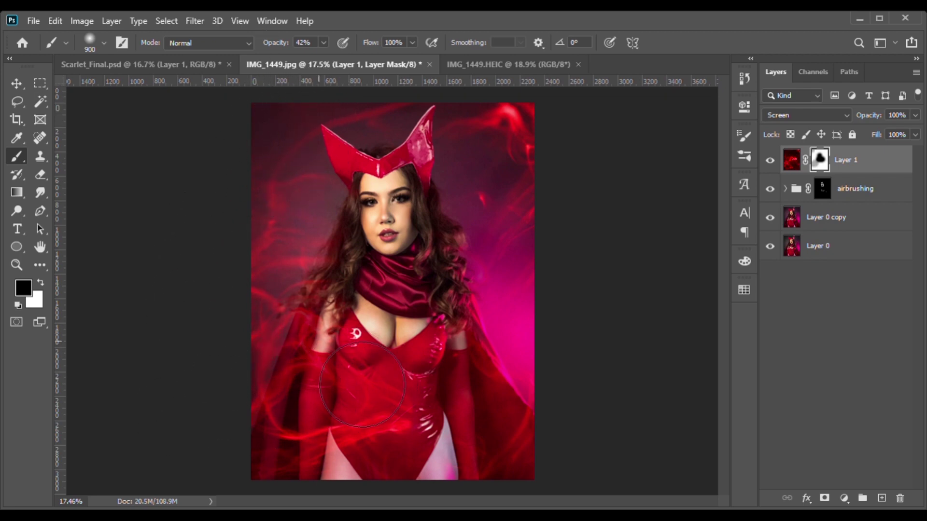
pyautogui.hotkey('ctrl', 'z')
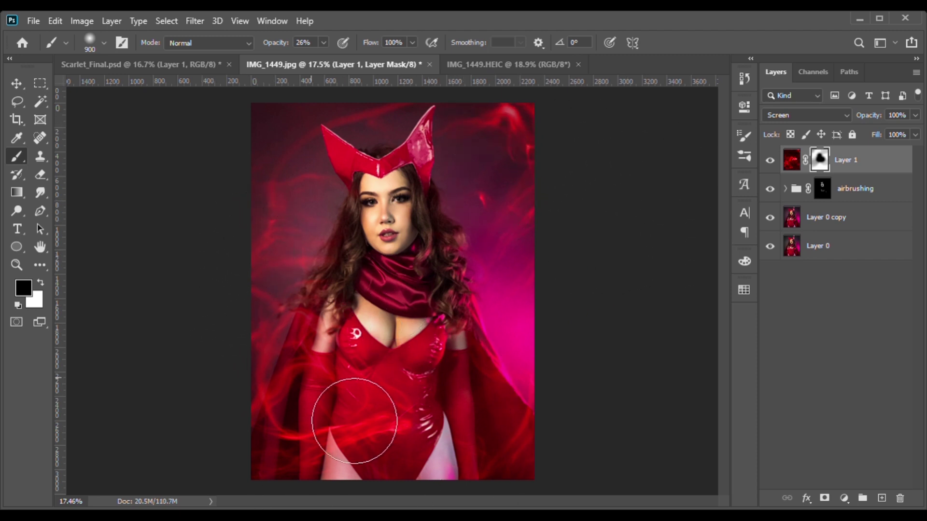
pyautogui.moveTo(354, 421)
pyautogui.mouseDown()
pyautogui.moveTo(395, 396)
pyautogui.moveTo(360, 405)
pyautogui.mouseUp()
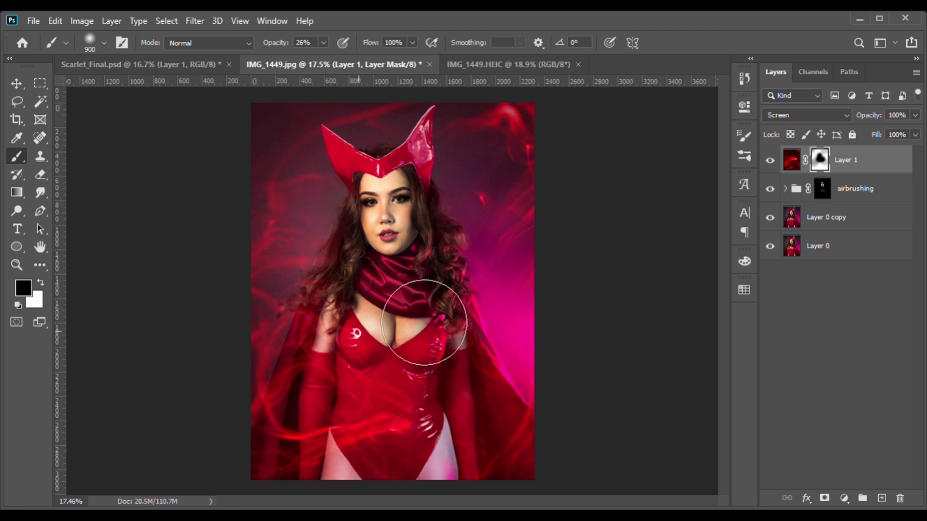
pyautogui.moveTo(423, 321)
pyautogui.mouseDown()
pyautogui.moveTo(413, 311)
pyautogui.moveTo(407, 338)
pyautogui.moveTo(439, 337)
pyautogui.mouseUp()
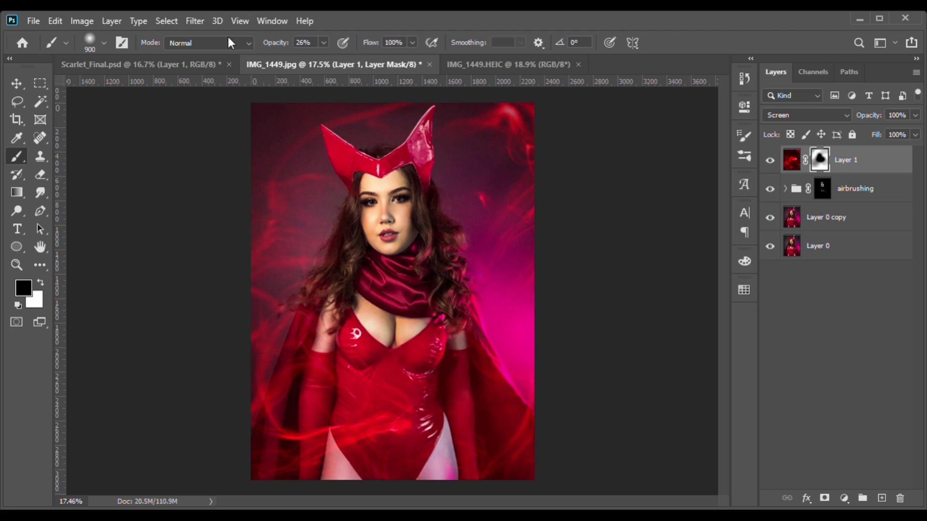
pyautogui.click(195, 68)
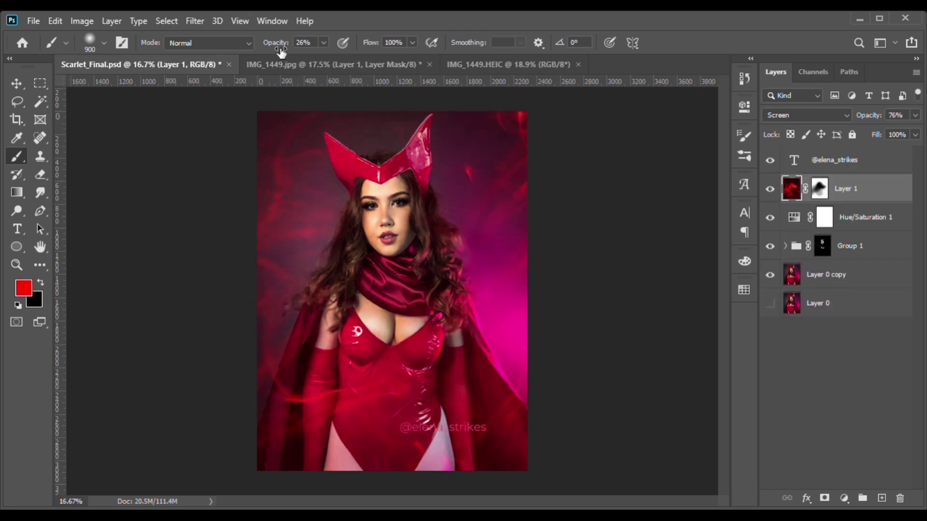
pyautogui.click(337, 66)
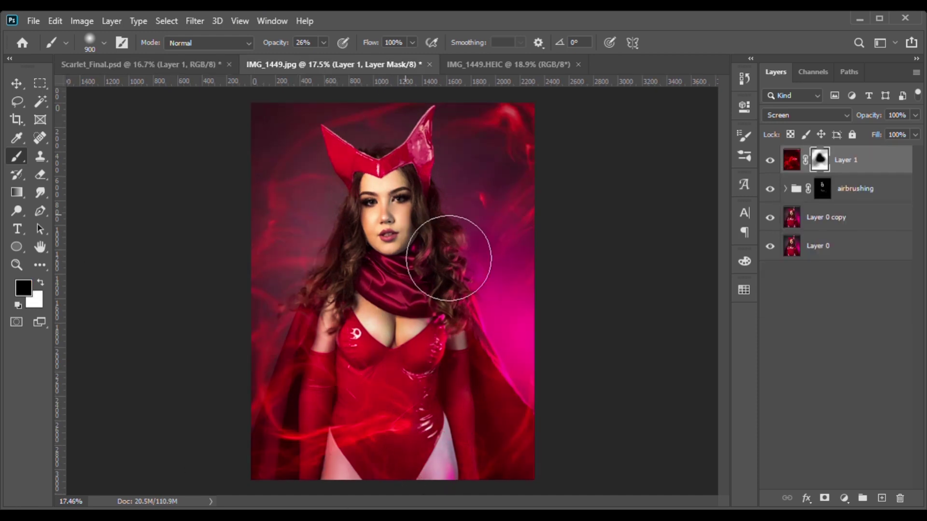
# Try to lasso the smoke in the background beside the headpiece and hair and shift it inward toward the figure.
pyautogui.click(19, 107)
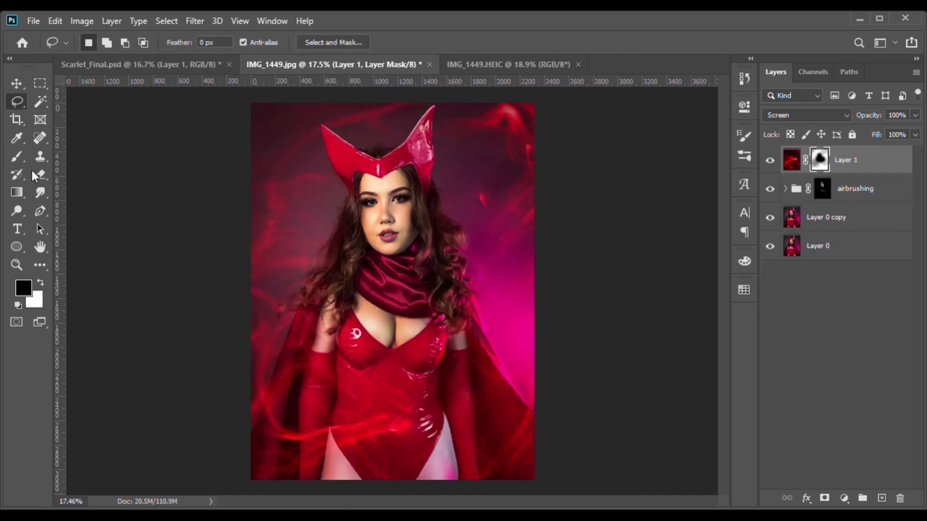
pyautogui.moveTo(456, 111)
pyautogui.mouseDown()
pyautogui.moveTo(438, 124)
pyautogui.moveTo(433, 165)
pyautogui.moveTo(456, 266)
pyautogui.moveTo(482, 301)
pyautogui.moveTo(570, 195)
pyautogui.moveTo(552, 101)
pyautogui.moveTo(446, 85)
pyautogui.mouseUp()
pyautogui.click(797, 166)
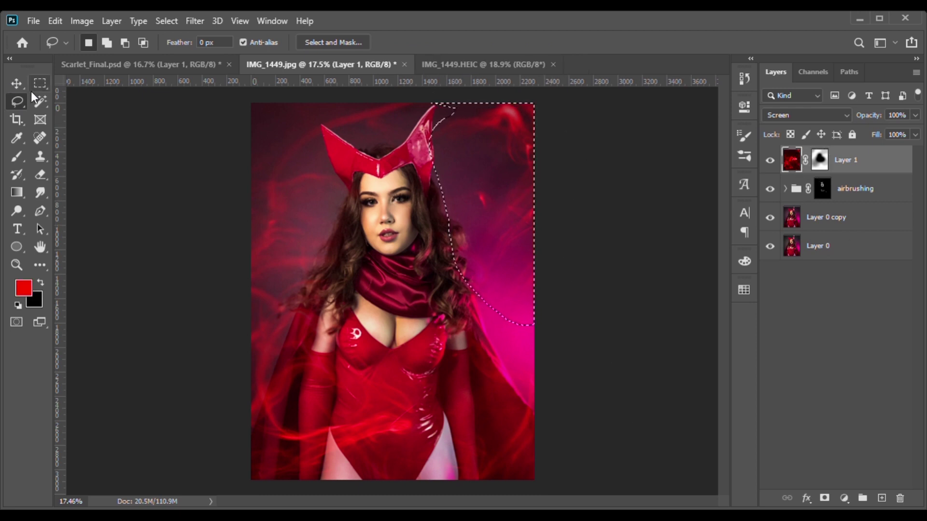
pyautogui.click(17, 83)
pyautogui.moveTo(512, 215)
pyautogui.mouseDown()
pyautogui.moveTo(464, 239)
pyautogui.moveTo(502, 225)
pyautogui.mouseUp()
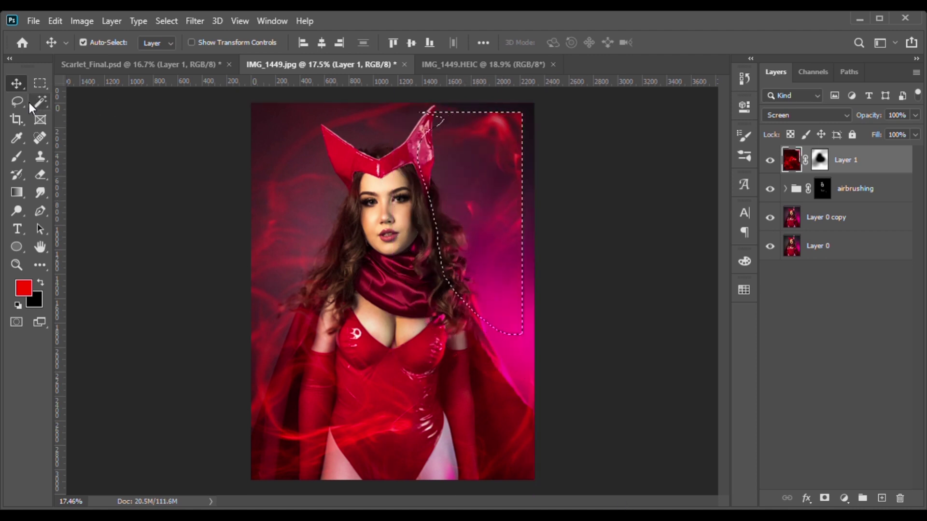
# Undo the move of the lassoed smoke and clear the selection.
pyautogui.click(184, 326)
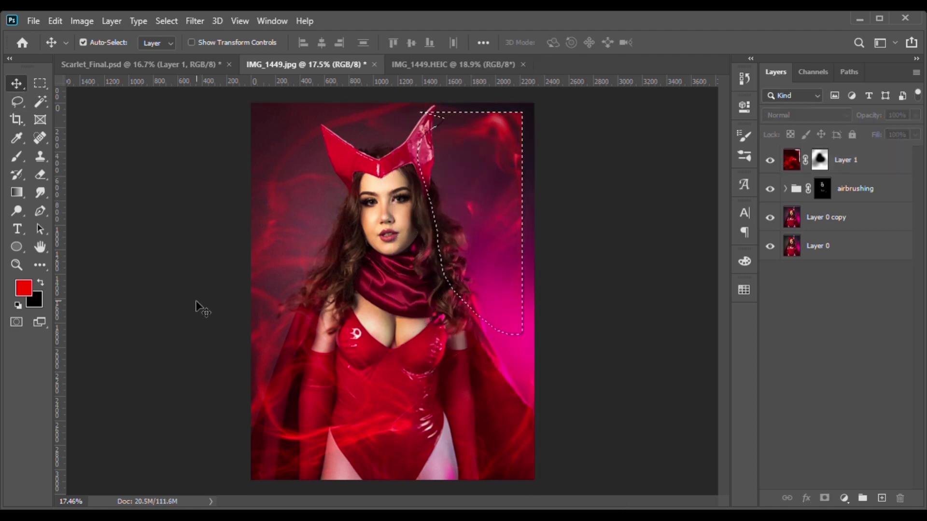
pyautogui.press('ctrl')
pyautogui.click(40, 101)
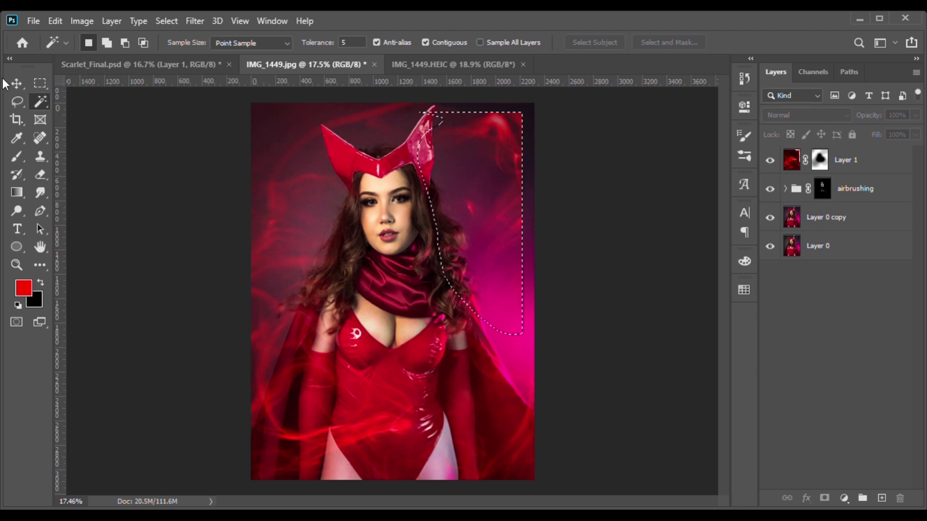
pyautogui.hotkey('ctrl', 'd')
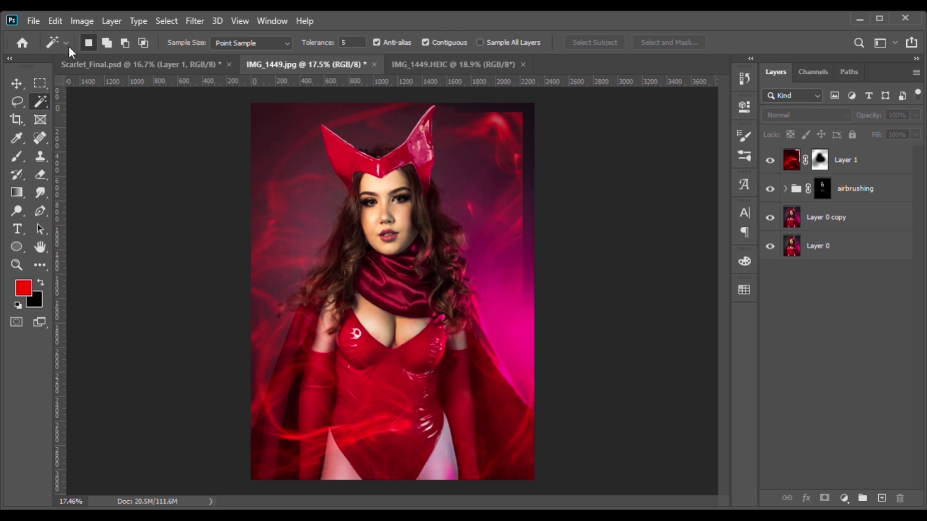
pyautogui.click(22, 84)
pyautogui.hotkey('ctrl', 'shift', 'd')
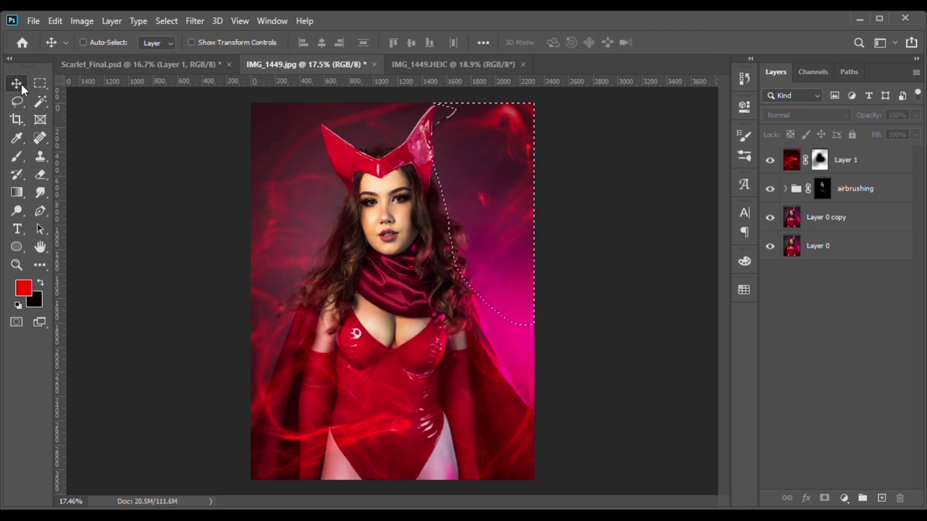
pyautogui.click(41, 101)
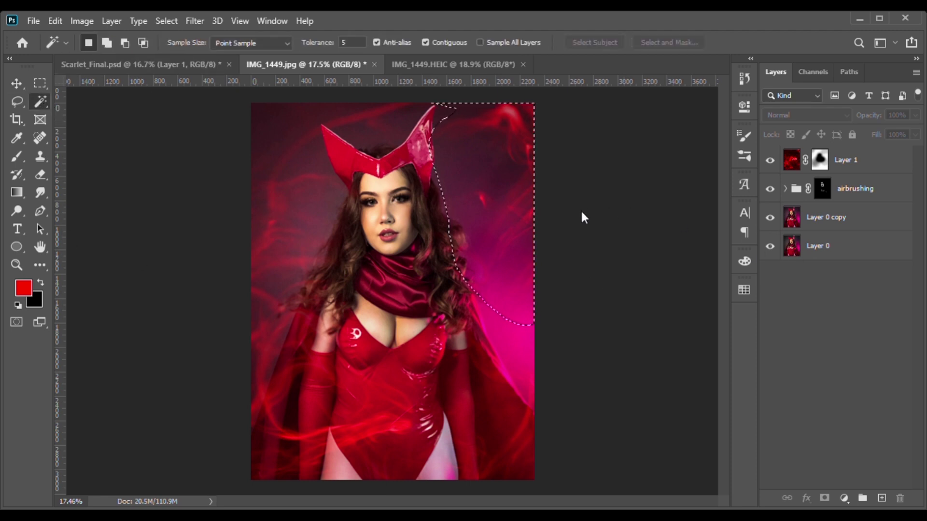
pyautogui.hotkey('ctrl', 'd')
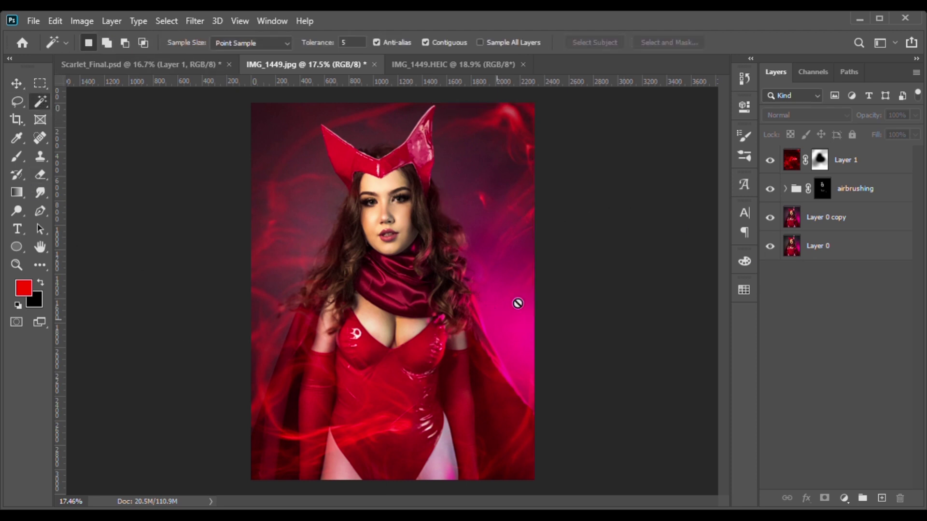
# Add a Hue/Saturation adjustment layer above the smoke layer, as in Scarlet_Final.psd, and shift the reds toward pink.
pyautogui.click(144, 62)
pyautogui.click(304, 66)
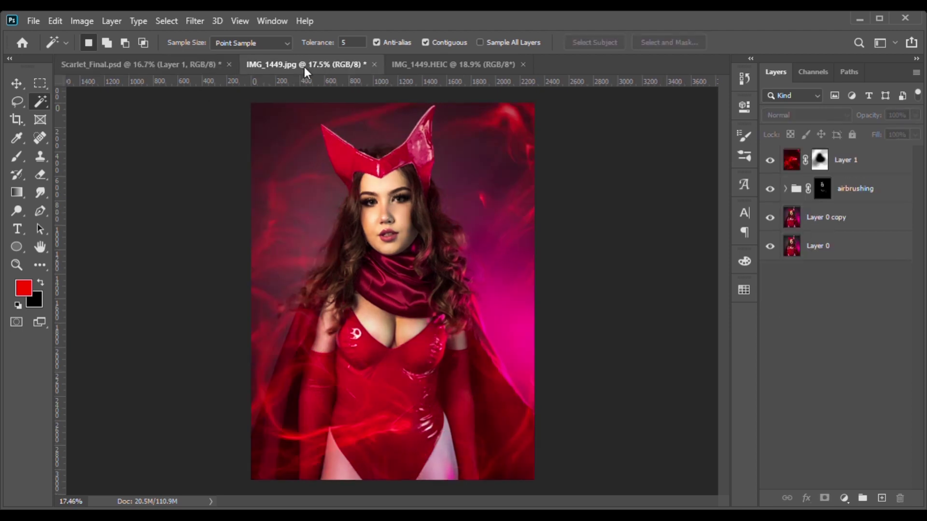
pyautogui.click(117, 63)
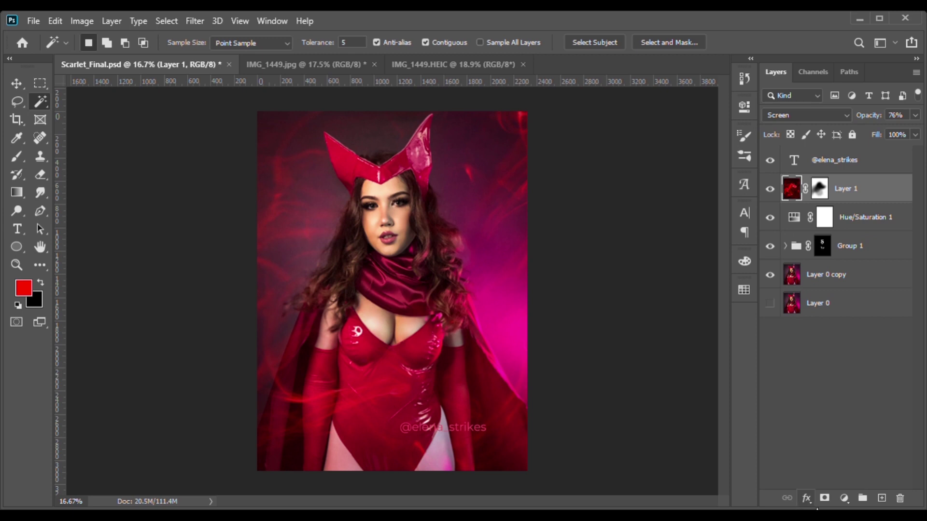
pyautogui.click(333, 64)
pyautogui.click(859, 170)
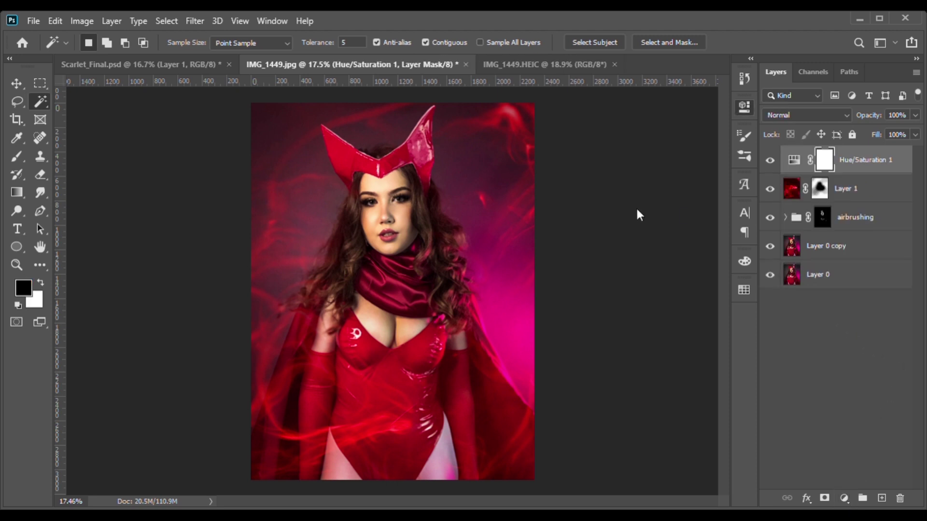
pyautogui.moveTo(618, 201); pyautogui.dragTo(621, 210)
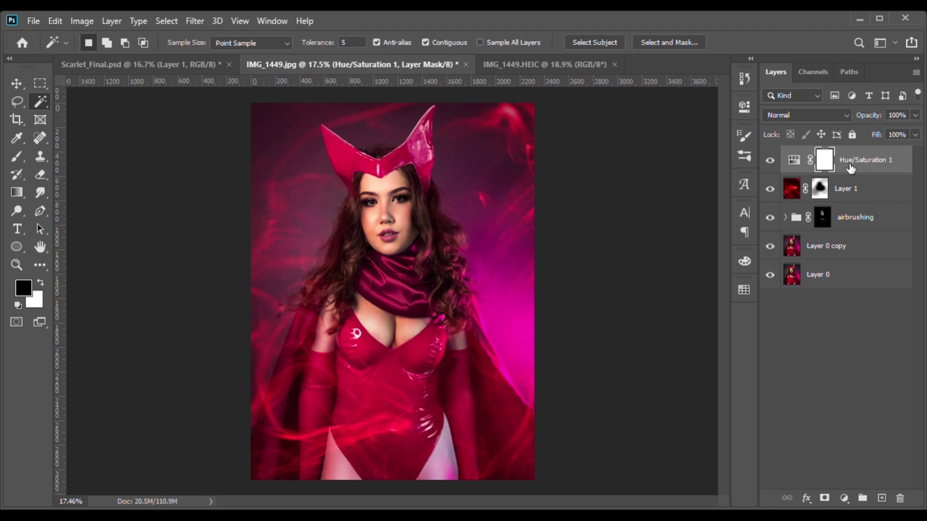
# Try to paint black on the Hue/Saturation mask with the brush at 26% and at 100% opacity.
pyautogui.press('b')
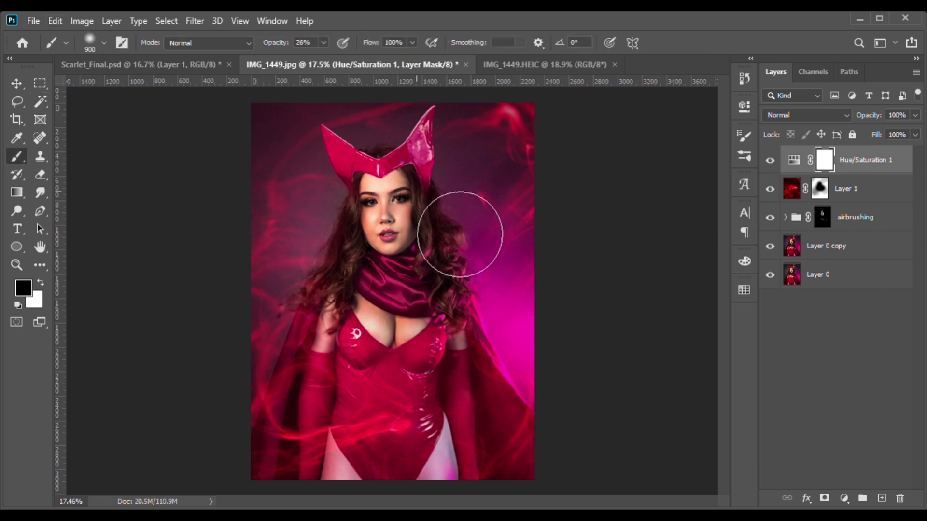
pyautogui.click(498, 455)
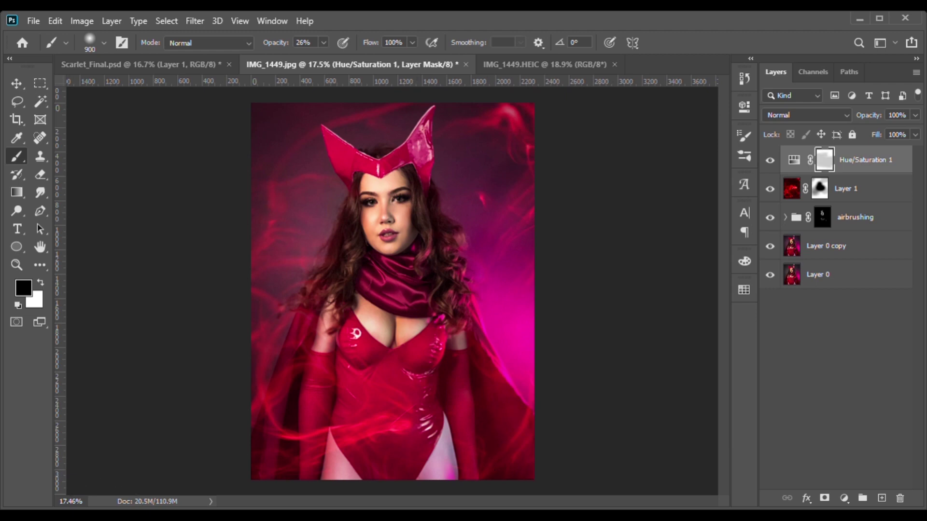
pyautogui.hotkey('ctrl', 'z')
pyautogui.press('0')
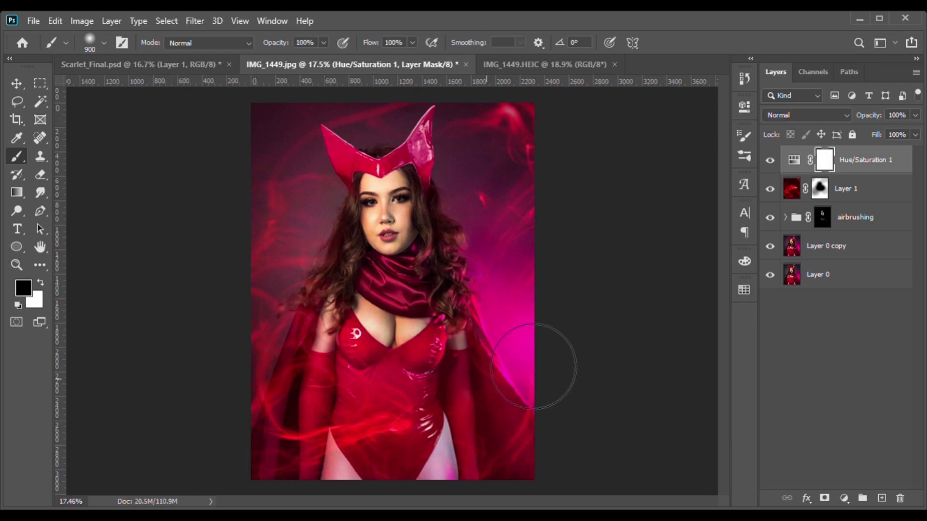
pyautogui.click(441, 391)
pyautogui.hotkey('ctrl', 'z')
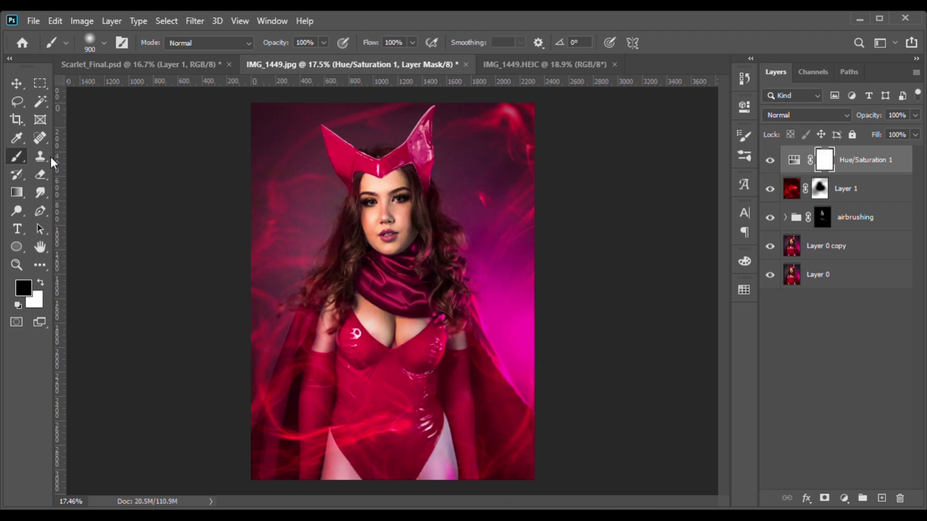
# Add a text box across the waist of the bodysuit, enter the social media handle and widen the box to fit it.
pyautogui.click(16, 230)
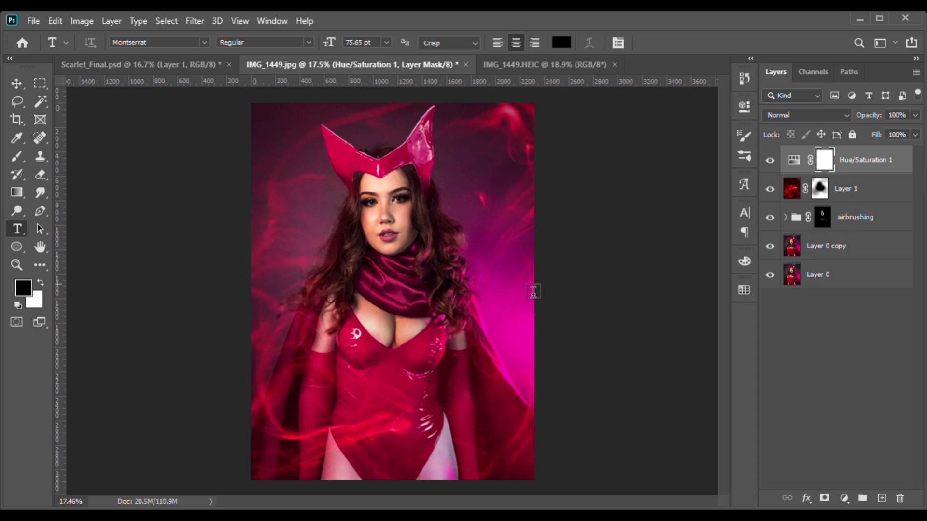
pyautogui.moveTo(379, 390); pyautogui.dragTo(497, 421)
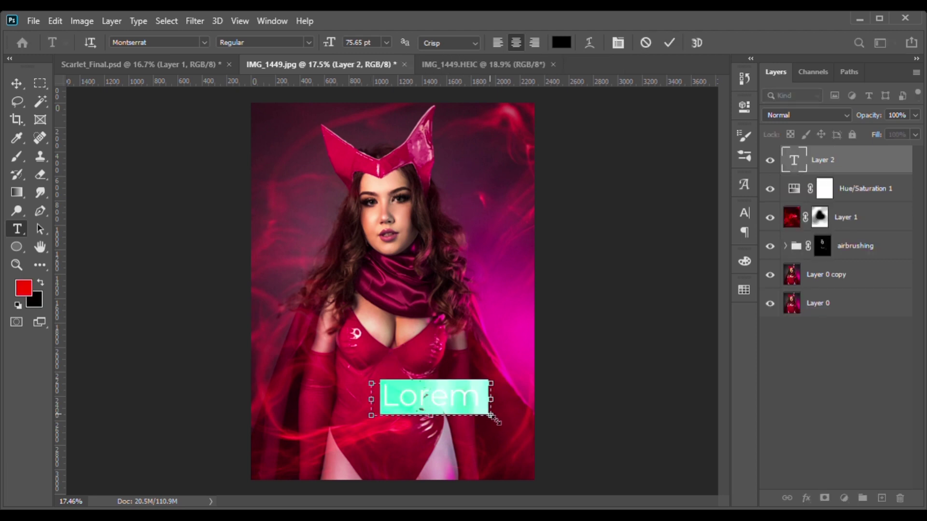
pyautogui.write('@elena')
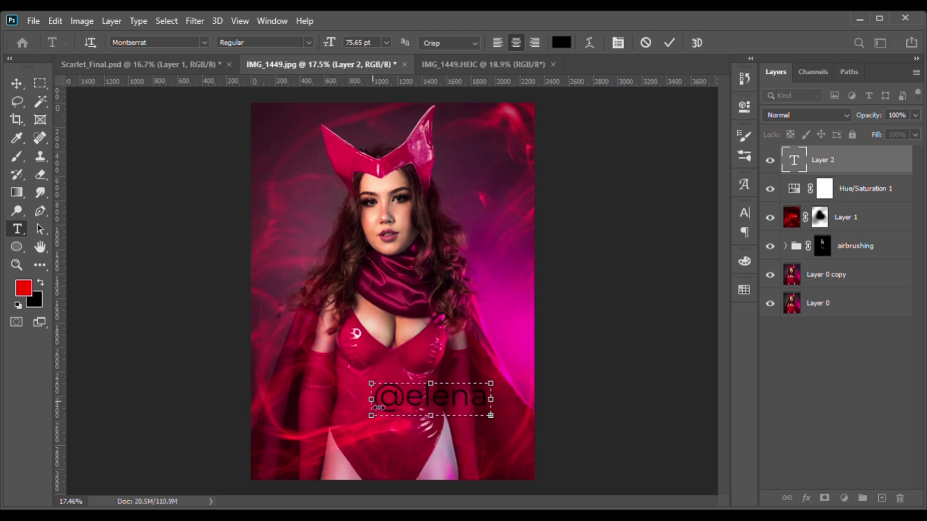
pyautogui.moveTo(378, 408); pyautogui.dragTo(287, 408)
pyautogui.write('__')
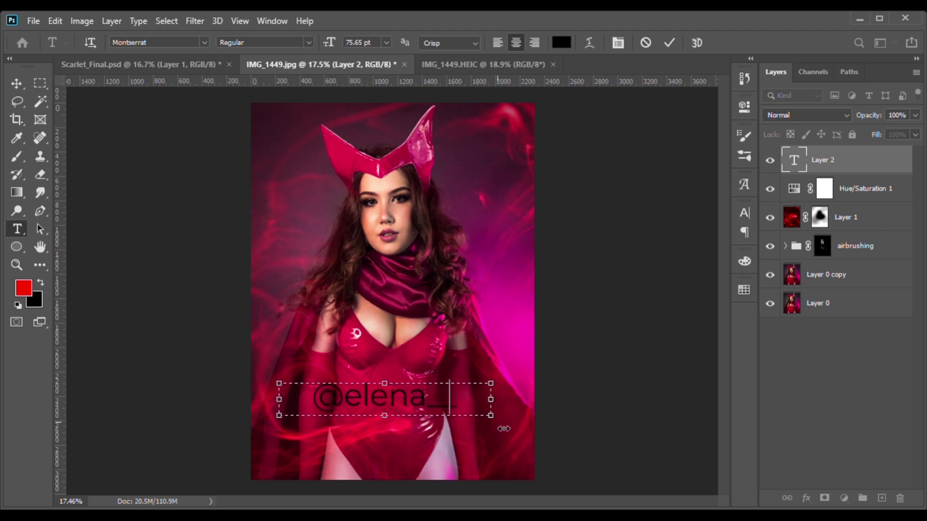
pyautogui.press('BackSpace')
pyautogui.write('strik')
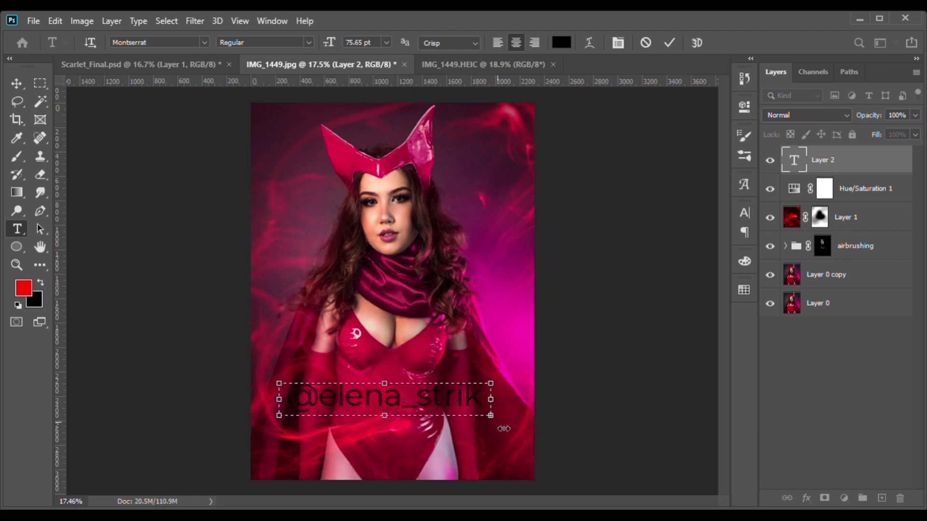
pyautogui.moveTo(497, 408); pyautogui.dragTo(253, 354)
pyautogui.write('es')
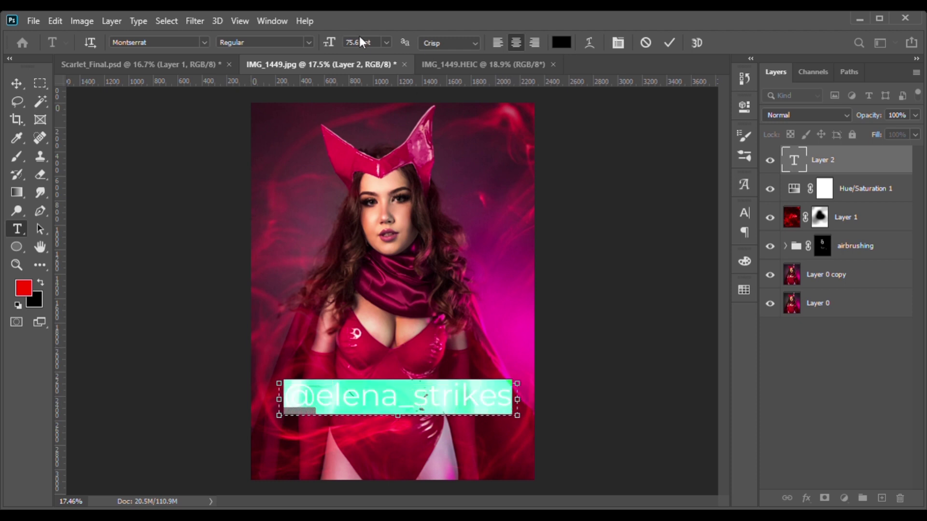
# Reduce the font size of the handle text to 37.65 pt.
pyautogui.press('Down')
pyautogui.press('Down')
pyautogui.press('Down')
pyautogui.press('Down')
pyautogui.press('Down')
pyautogui.press('Down')
pyautogui.press('Down')
pyautogui.press('Down')
pyautogui.press('Down')
pyautogui.press('Down')
pyautogui.press('Down')
pyautogui.press('Down')
pyautogui.press('Down')
pyautogui.press('Down')
pyautogui.press('Down')
pyautogui.press('Down')
pyautogui.press('Down')
pyautogui.press('Down')
pyautogui.press('Down')
pyautogui.press('Down')
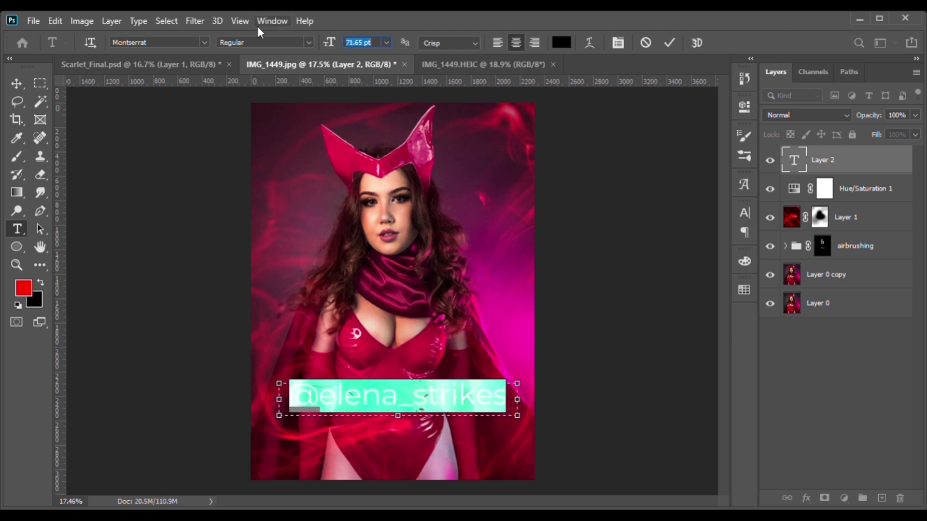
pyautogui.press('Down')
pyautogui.press('Down')
pyautogui.press('Down')
pyautogui.press('Down')
pyautogui.press('Down')
pyautogui.press('Down')
pyautogui.press('Down')
pyautogui.press('Down')
pyautogui.press('Down')
pyautogui.press('Down')
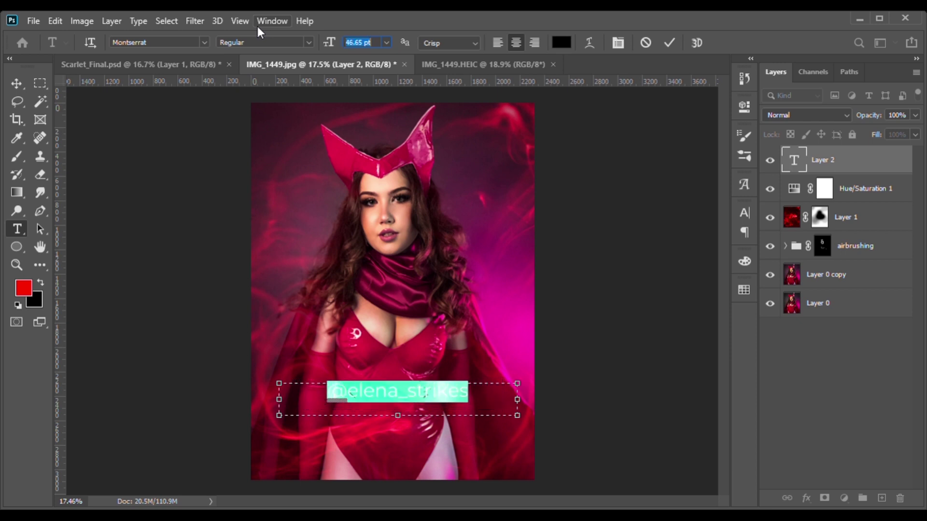
pyautogui.press('Down')
pyautogui.press('Down')
pyautogui.press('Down')
pyautogui.press('Down')
pyautogui.press('Down')
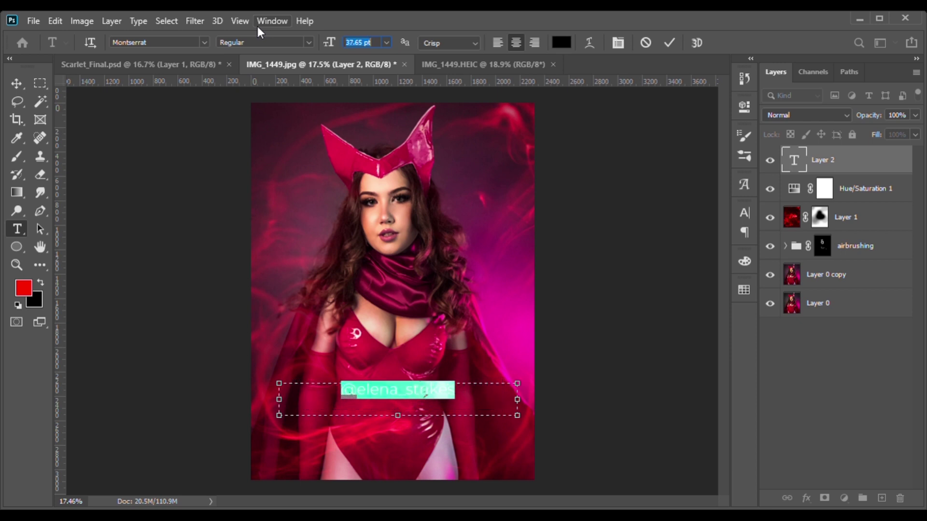
# Recolour the handle text medium pink and move it down to the lower right part of the photo, over the thigh.
pyautogui.hotkey('ctrl', 'h')
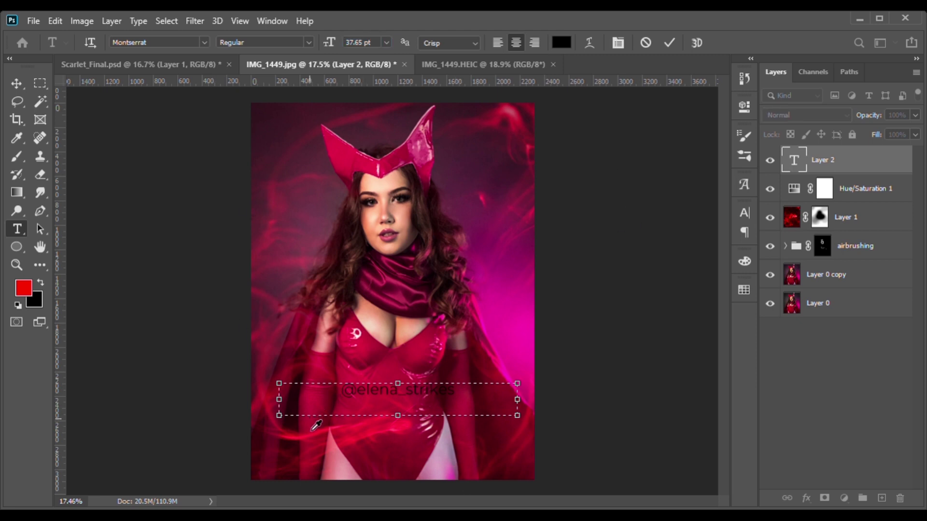
pyautogui.click(331, 148)
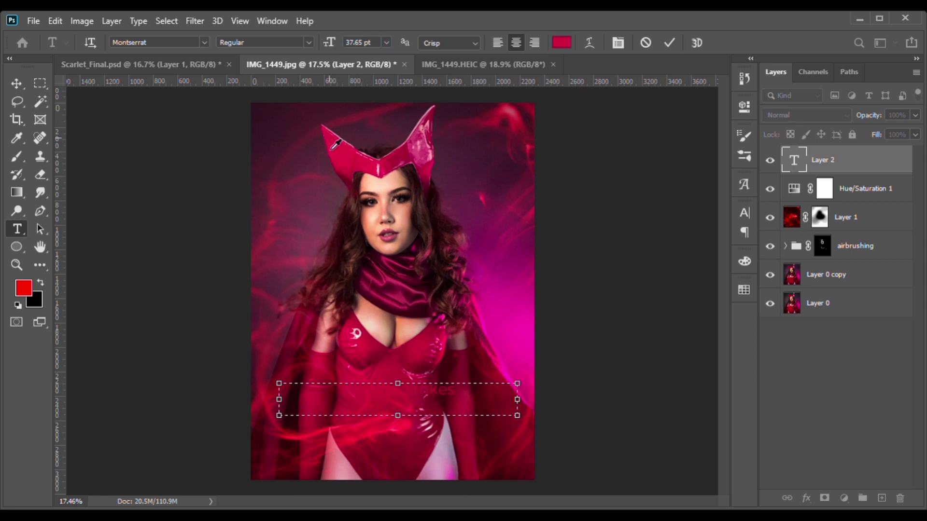
pyautogui.click(515, 189)
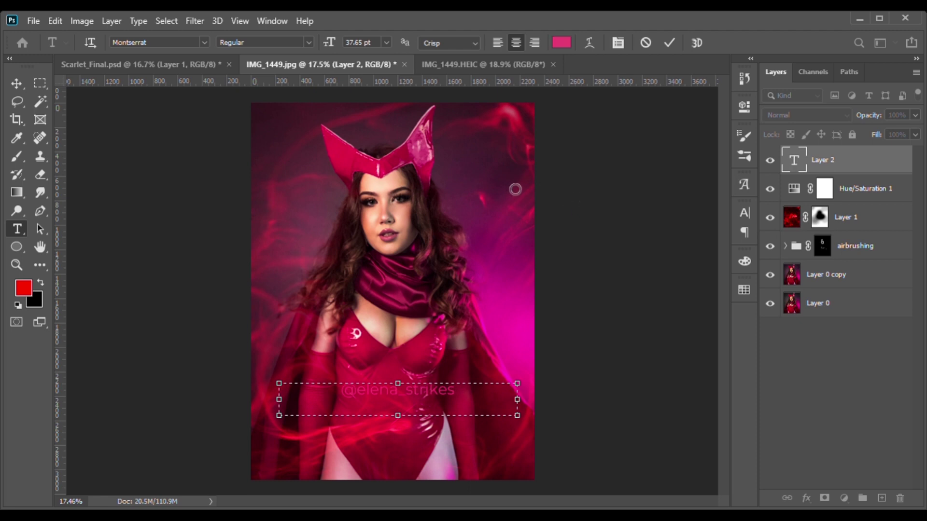
pyautogui.click(478, 196)
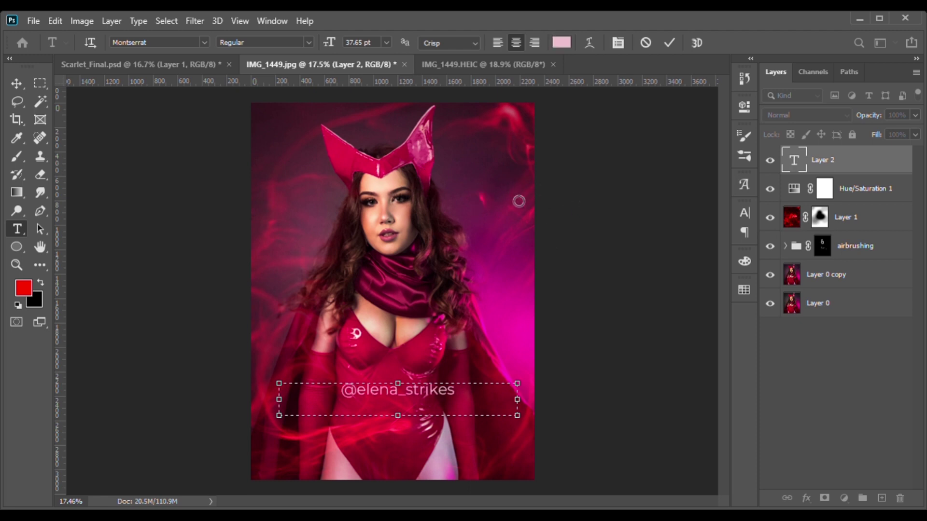
pyautogui.click(533, 191)
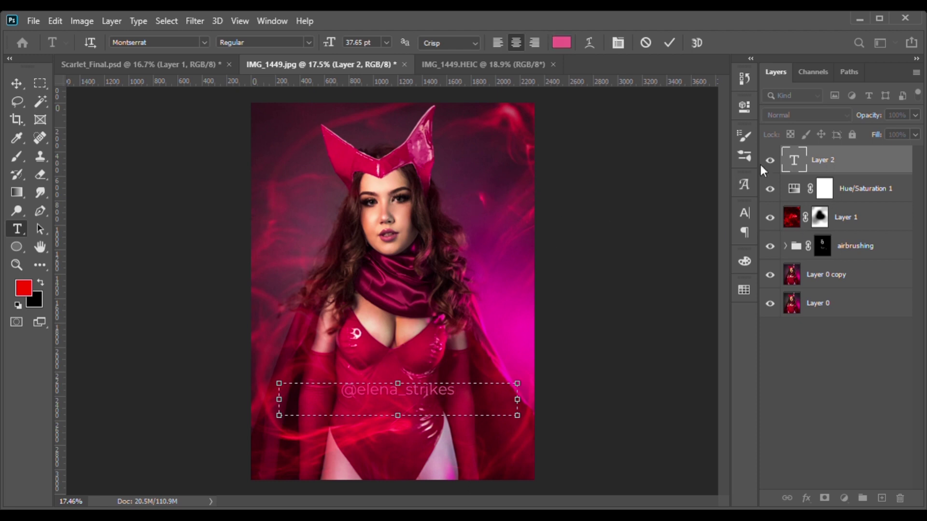
pyautogui.press('Return')
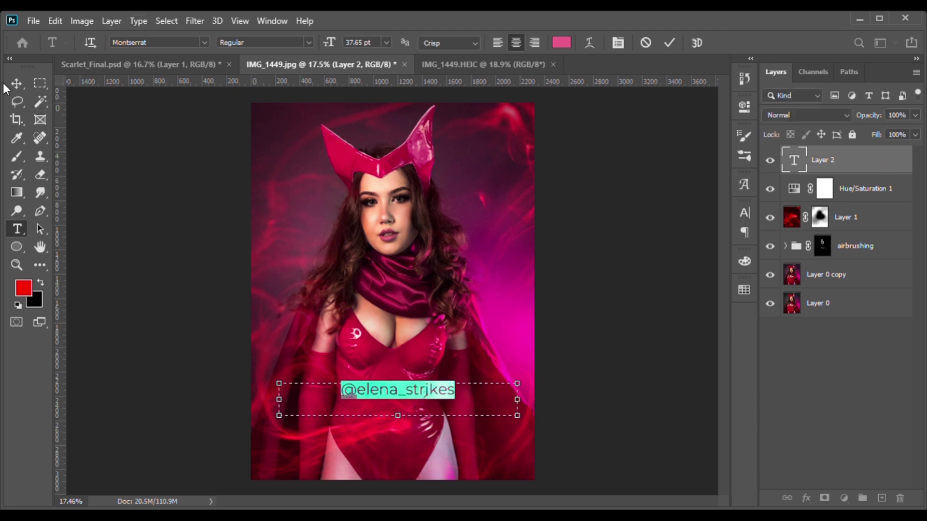
pyautogui.click(16, 85)
pyautogui.moveTo(443, 392); pyautogui.dragTo(490, 447)
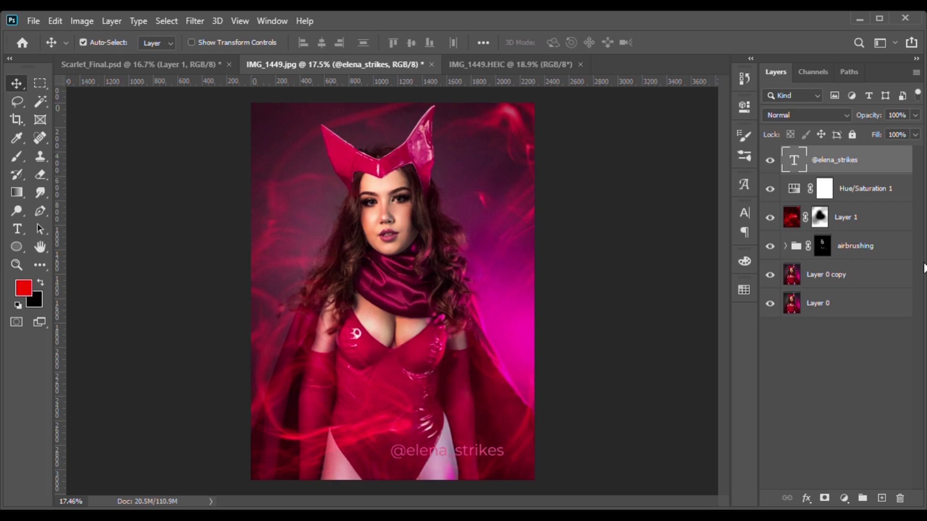